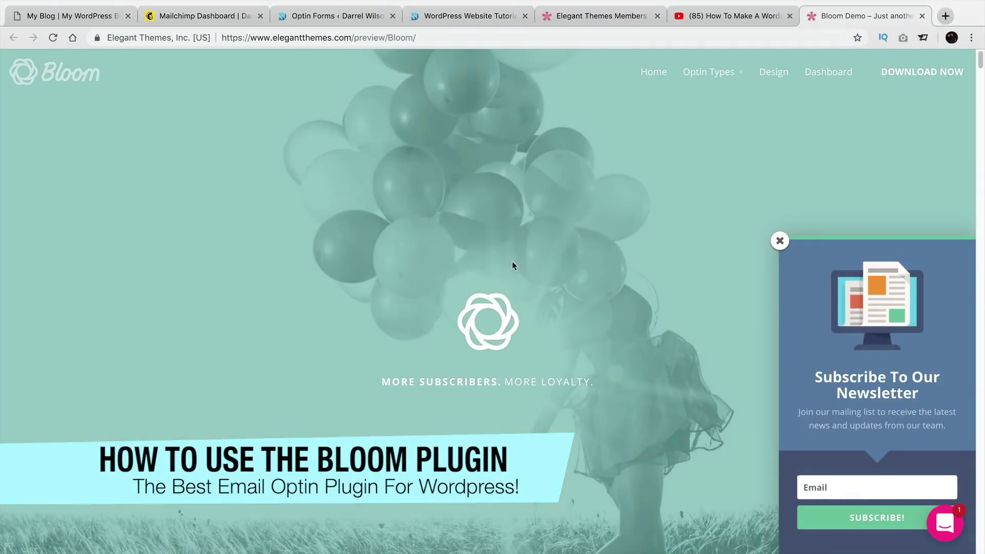
Switch to the YouTube tutorial paused on the Elegant Themes members-area downloads.
left_click(721, 19)
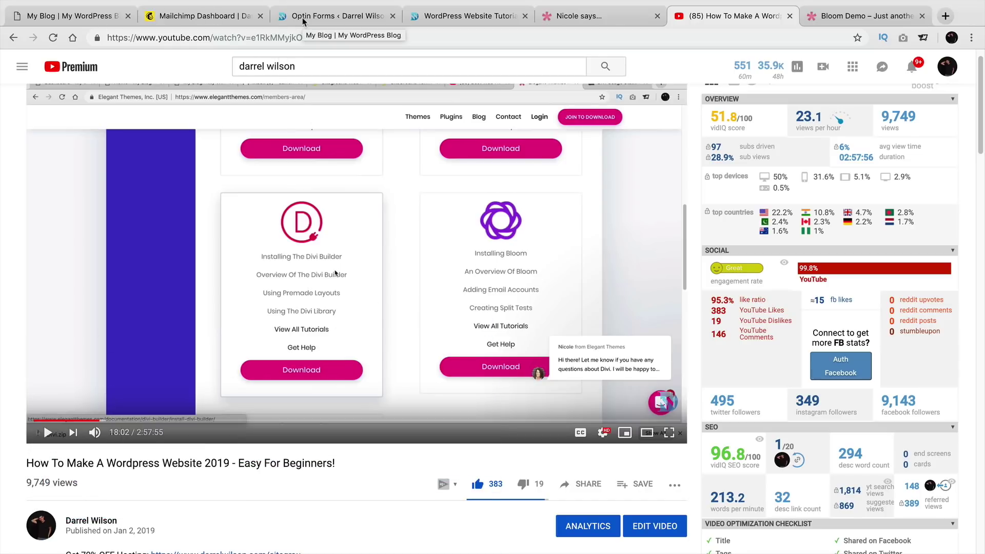
Look over Bloom's Active Optins list with its Widget and Popup optins, then view the blog front end.
left_click(302, 18)
scroll(358, 268, "down", 8)
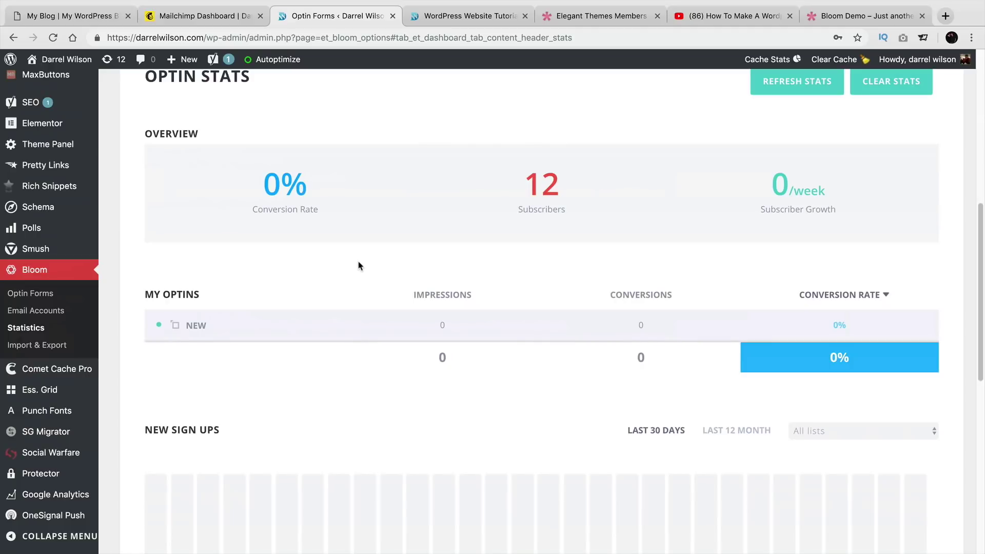
scroll(359, 265, "down", 1)
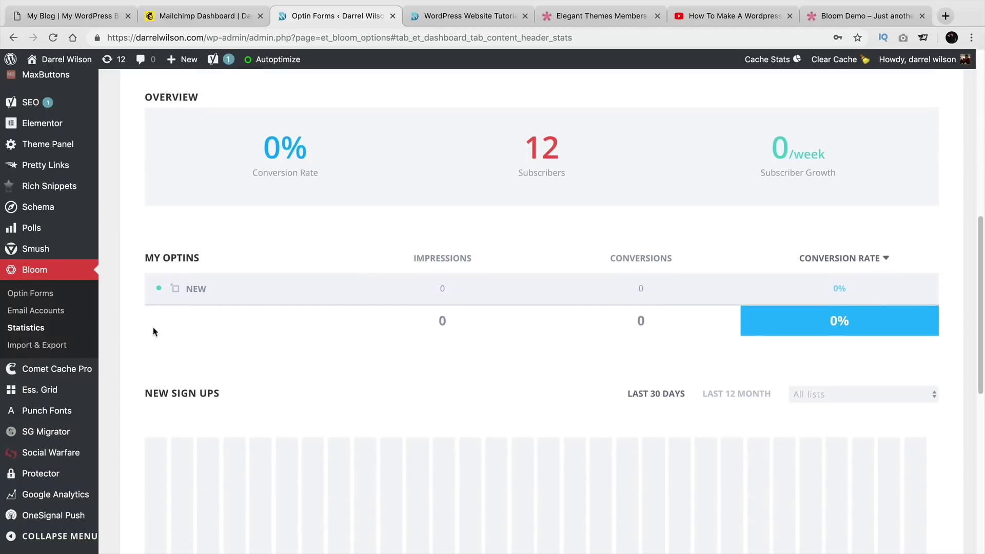
left_click(36, 301)
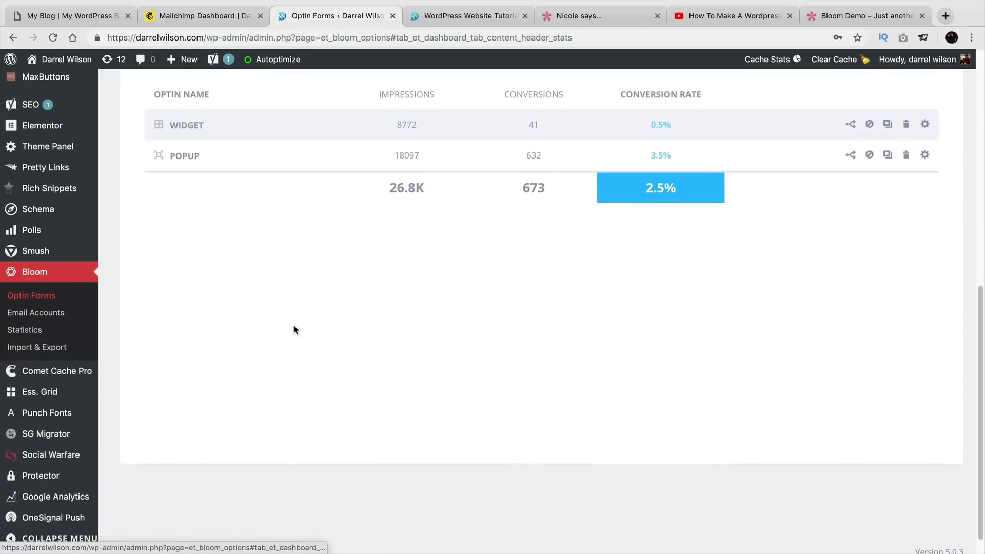
scroll(303, 335, "up", 2)
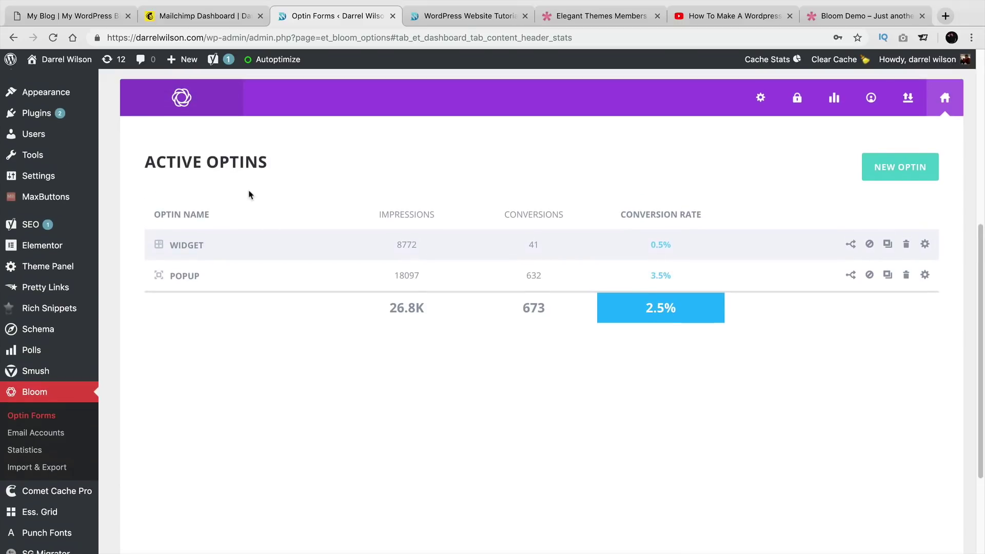
left_click_drag(145, 162, 181, 163)
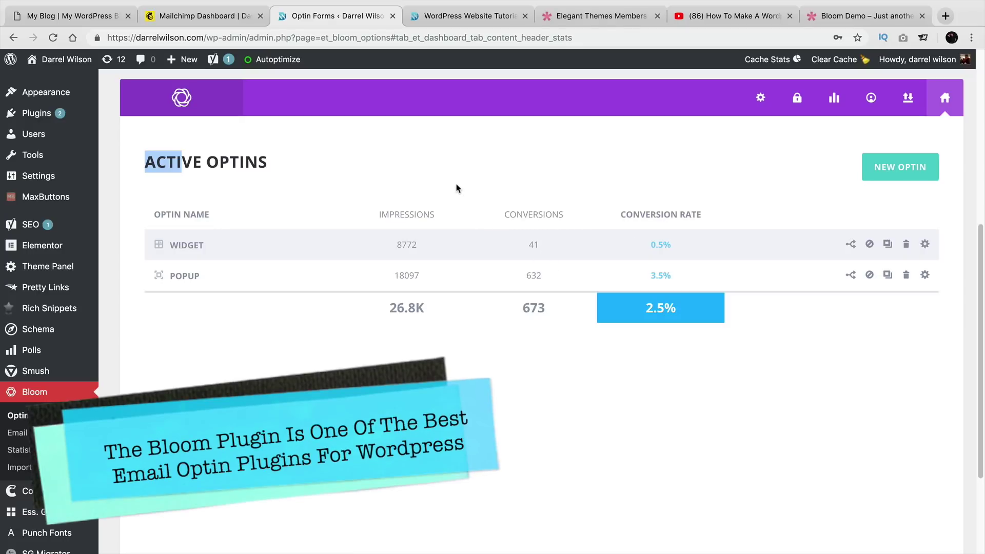
left_click(454, 18)
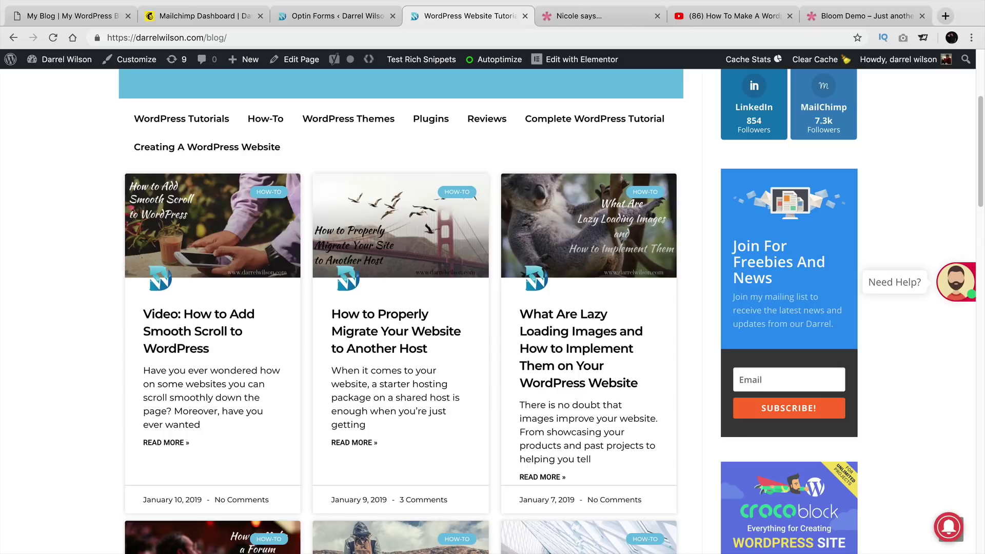
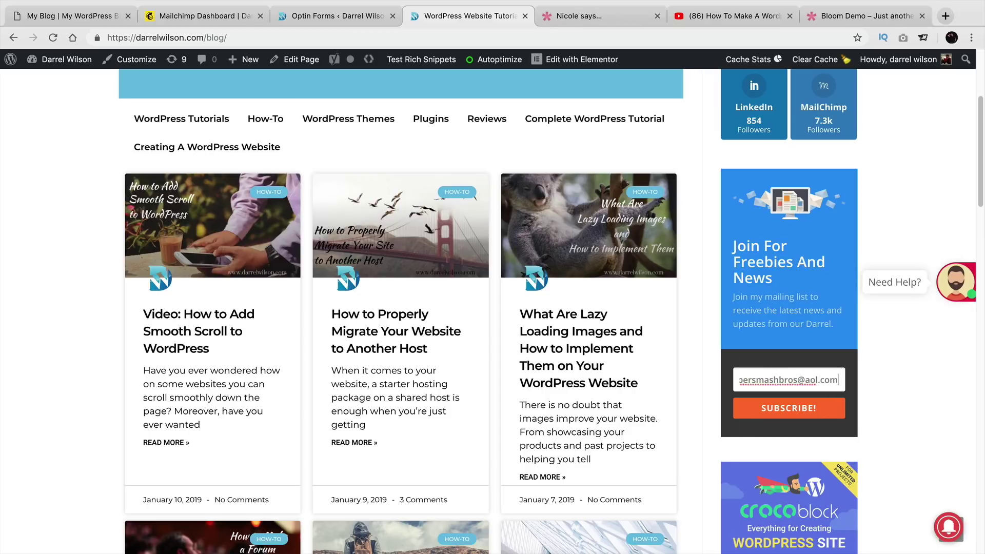
Subscribe a test email address through the sidebar Bloom widget, then go to the Elegant Themes members area.
left_click(809, 415)
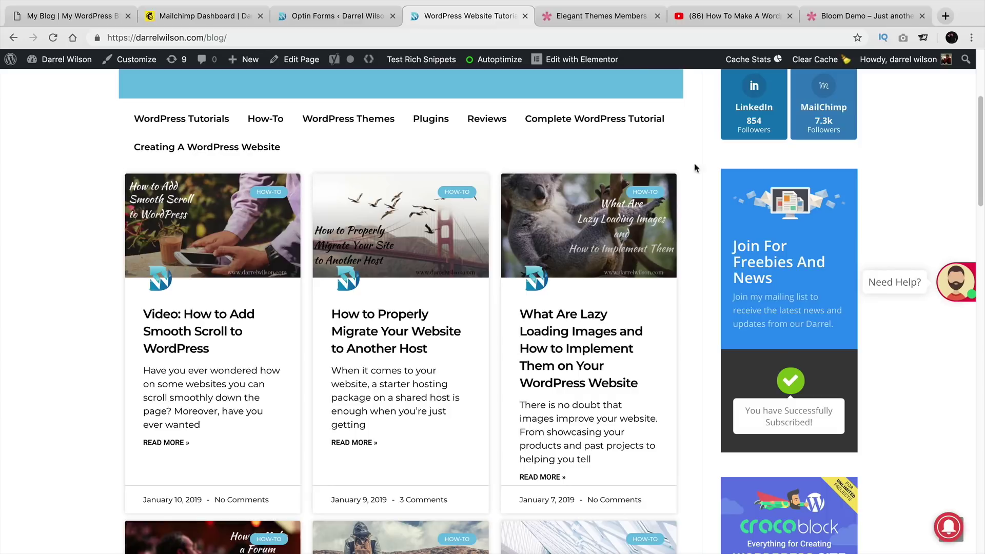
left_click(610, 16)
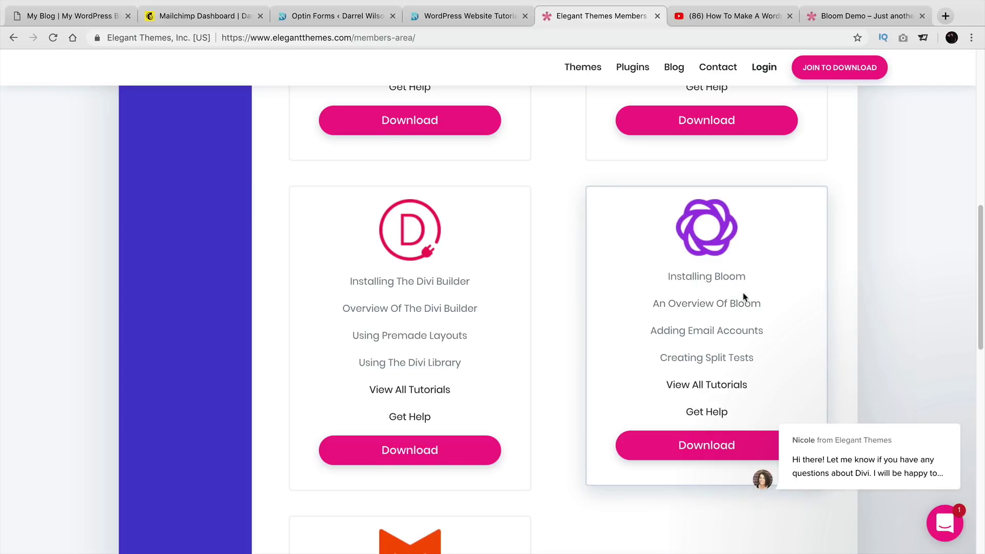
Download the Bloom plugin as bloom (2).zip and switch to the My Blog test site.
left_click(708, 444)
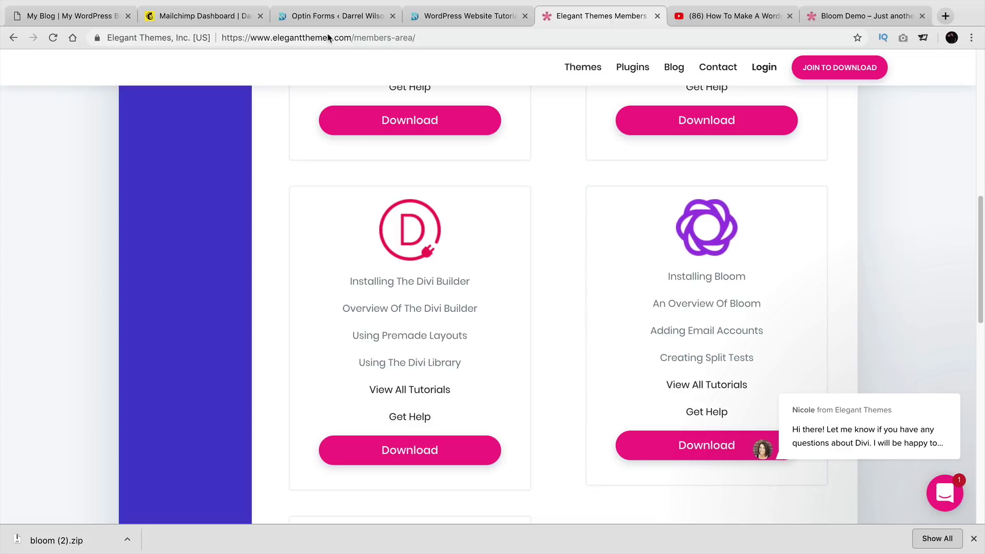
left_click(81, 20)
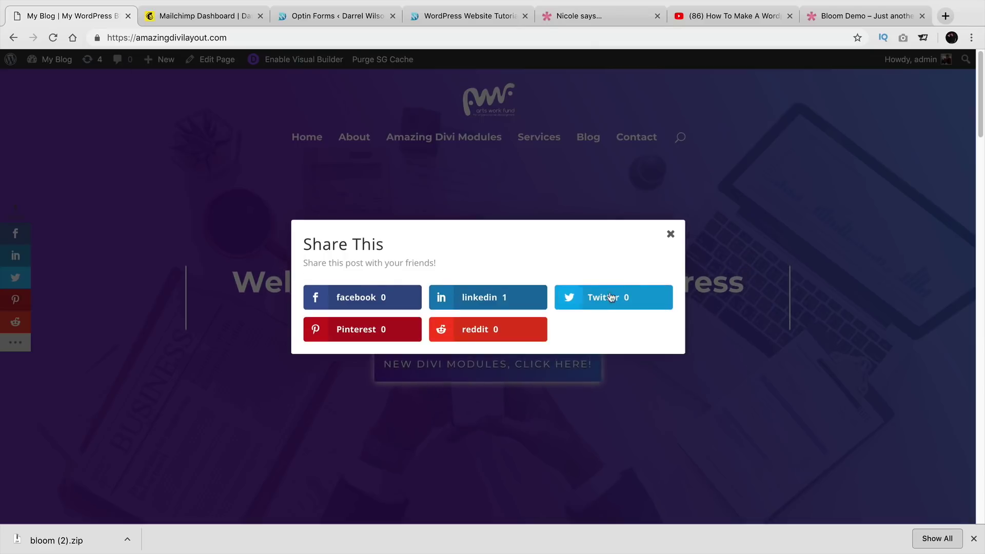
Dismiss the Share This popup and go to the My Blog admin Dashboard.
left_click(670, 236)
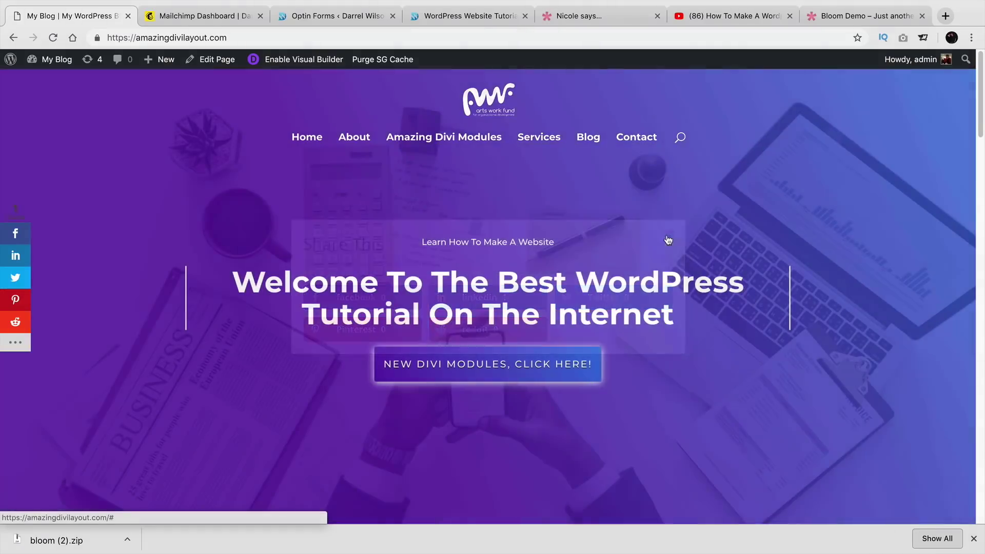
mouse_move(54, 60)
left_click(53, 82)
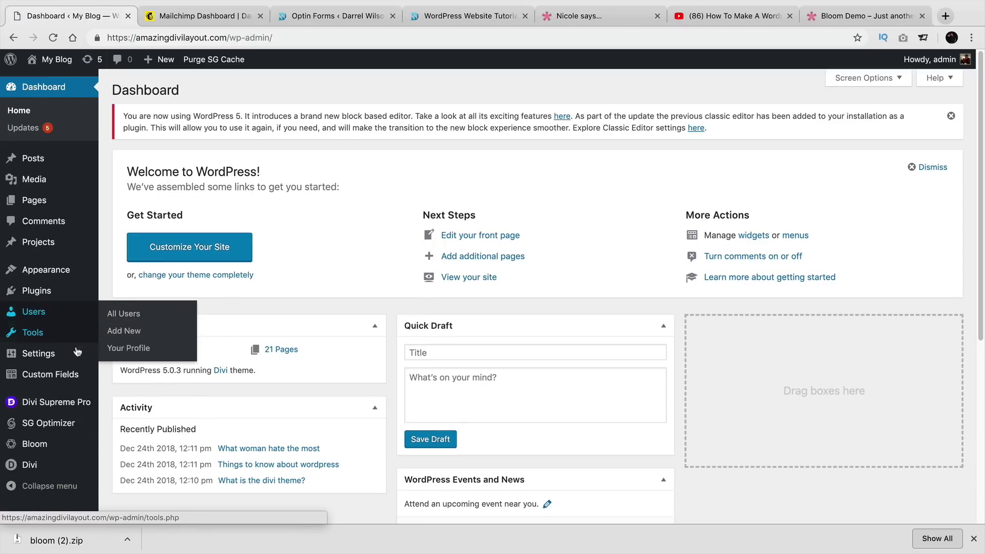
mouse_move(65, 406)
mouse_move(57, 448)
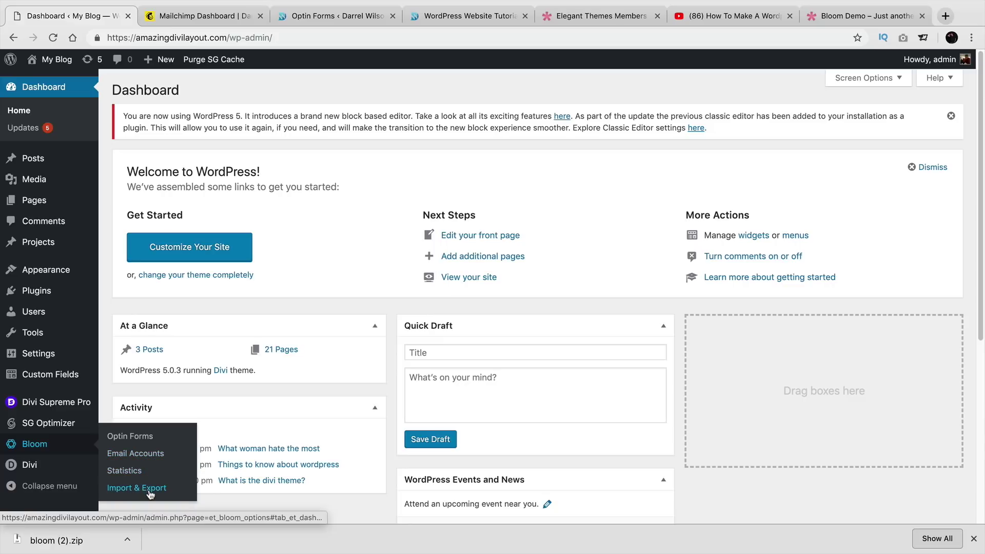
Browse Bloom's Settings, Updates, Stats, Accounts and Import/Export tabs, return to Active Optins, and close the downloads bar.
left_click(145, 437)
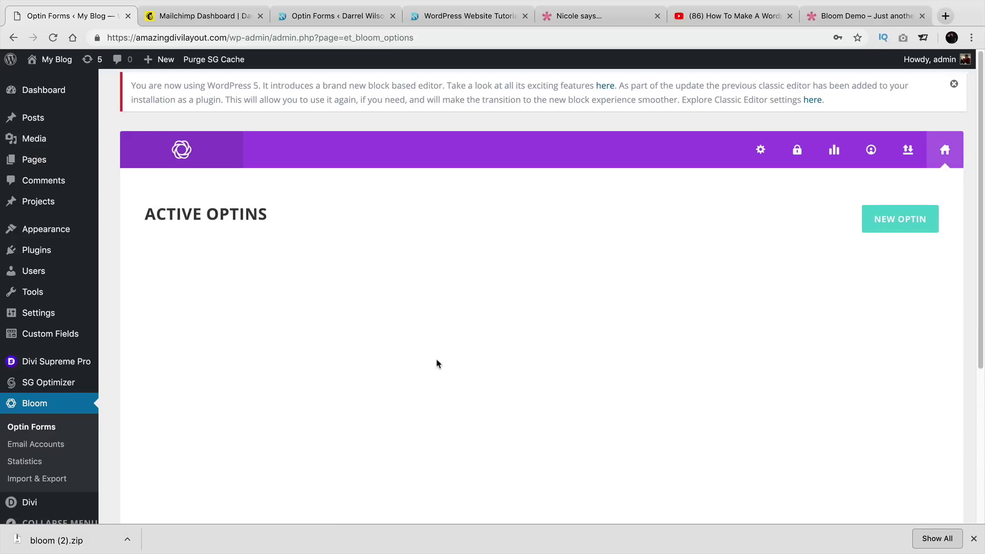
left_click(760, 151)
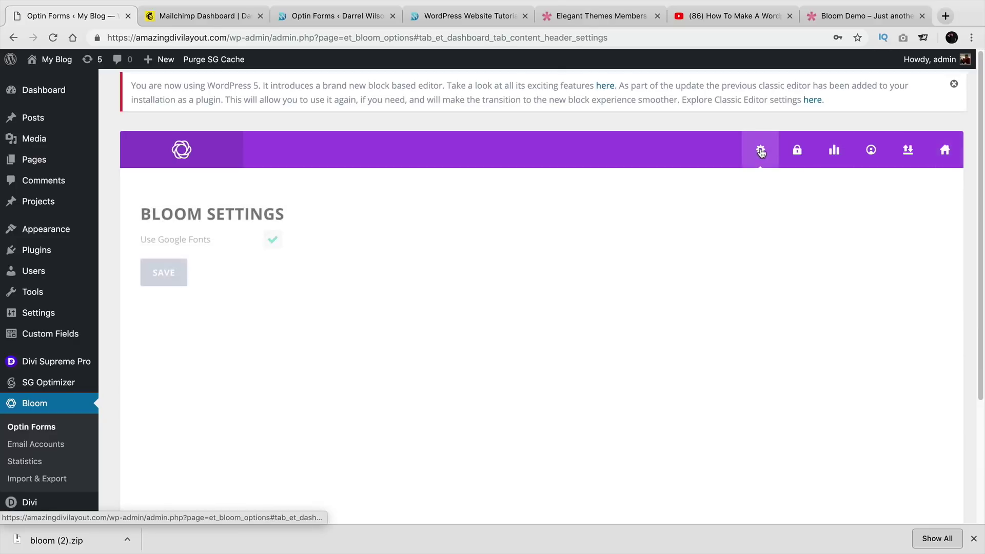
left_click(795, 155)
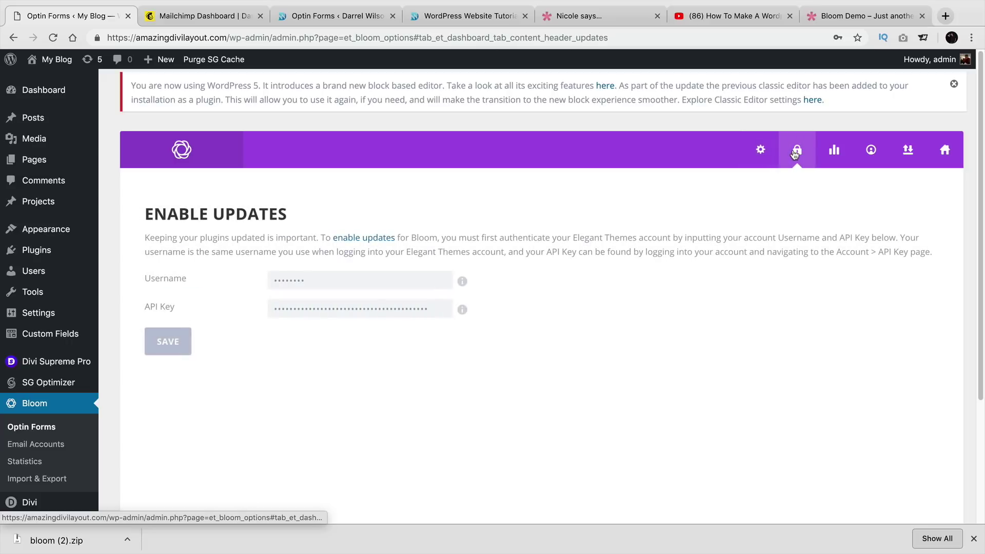
left_click(833, 153)
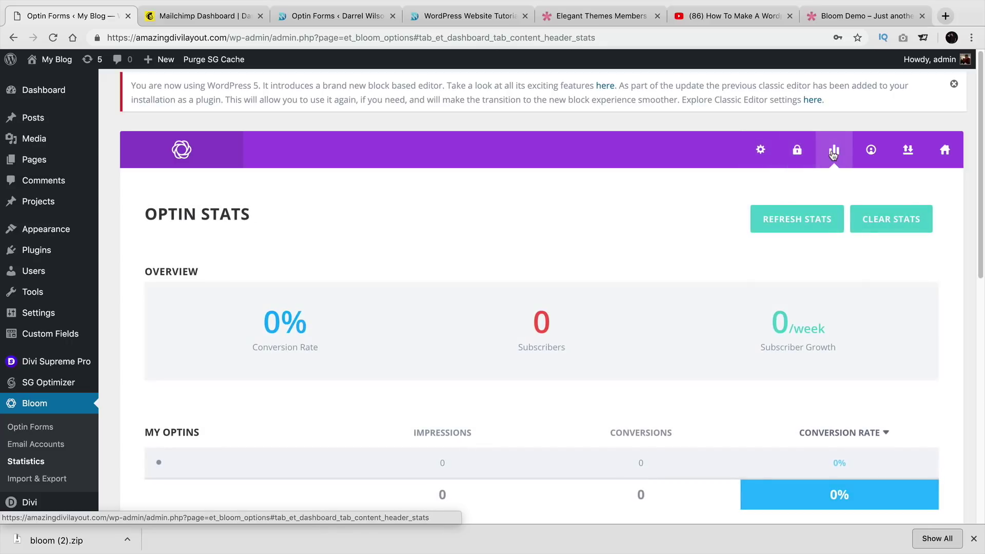
left_click(858, 161)
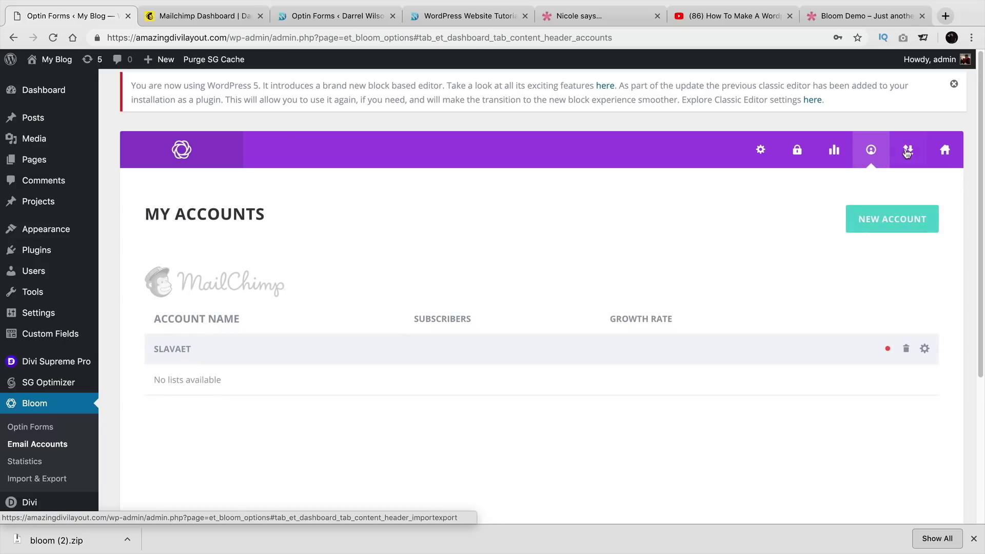
left_click(908, 152)
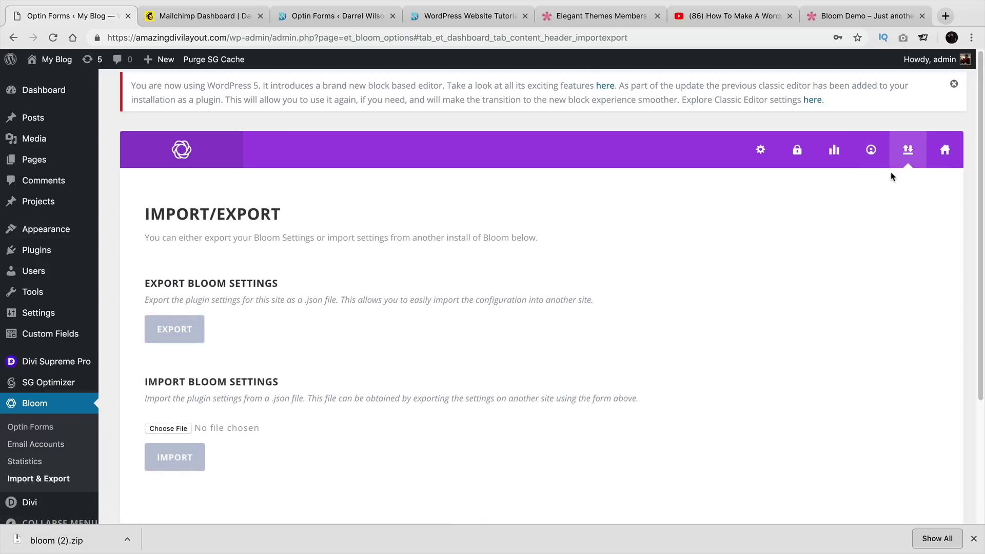
left_click(944, 151)
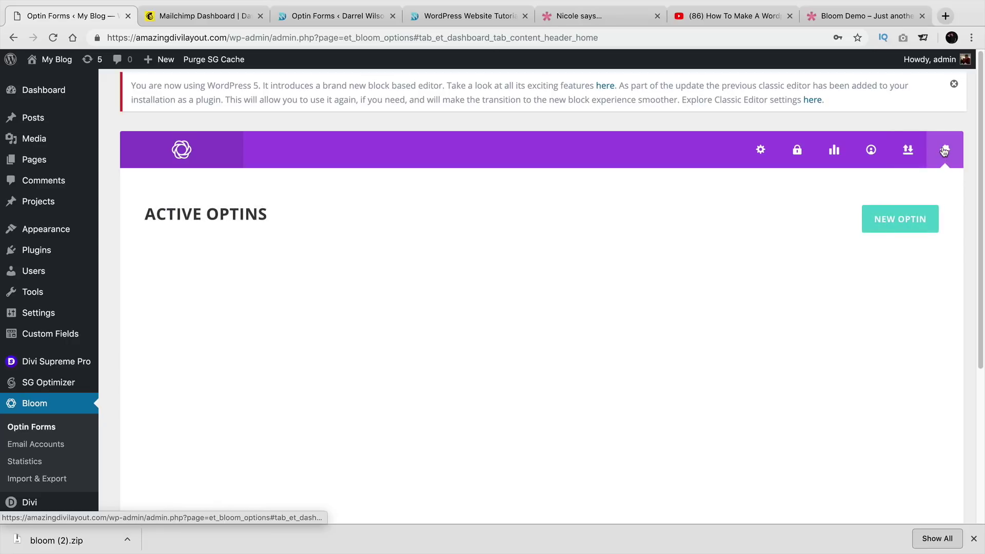
left_click(973, 538)
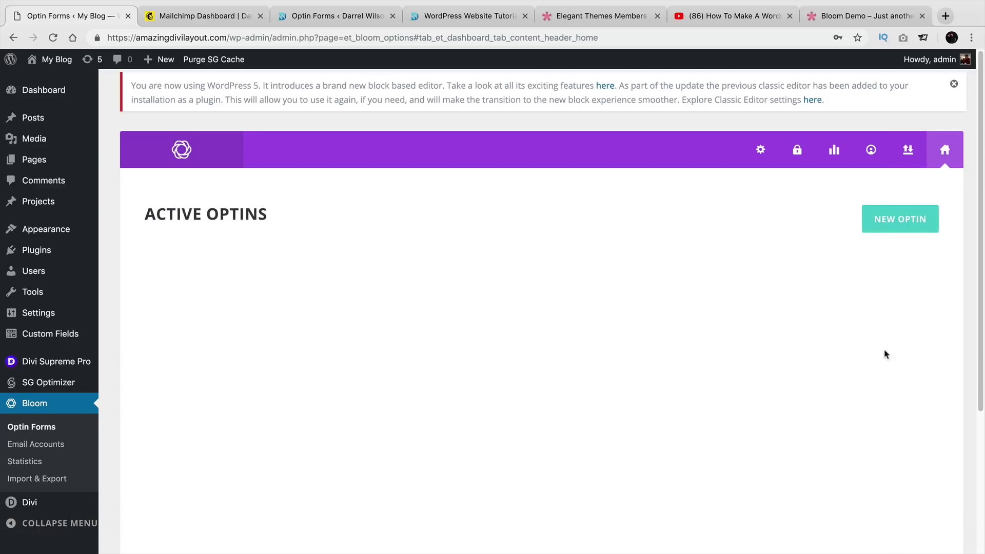
Start a new optin to show the Pop Up, Fly In, Below Post, Inline, Locked Content and Widget choices.
left_click(898, 224)
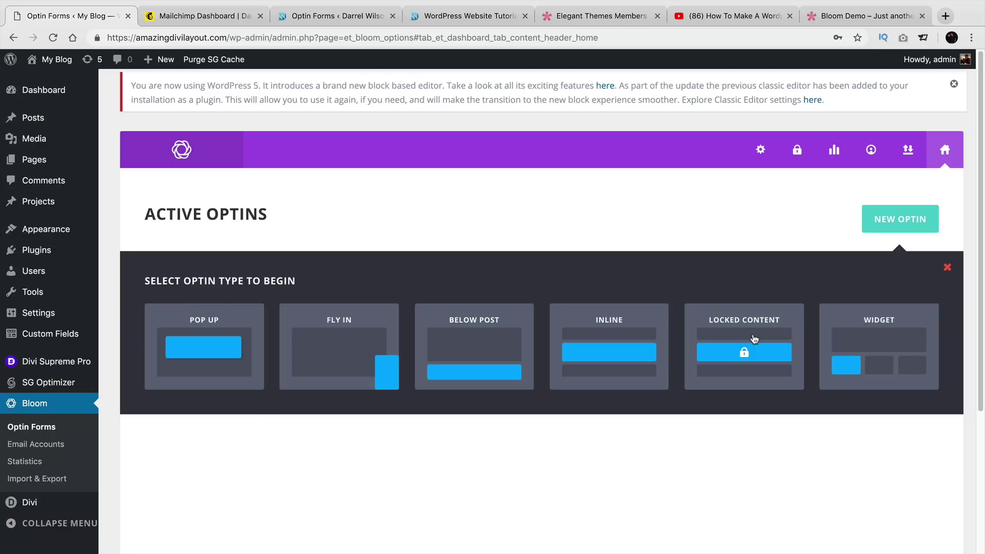
Pick the Locked Content type, name the optin 'Widget', and select MailChimp as email provider.
left_click(753, 338)
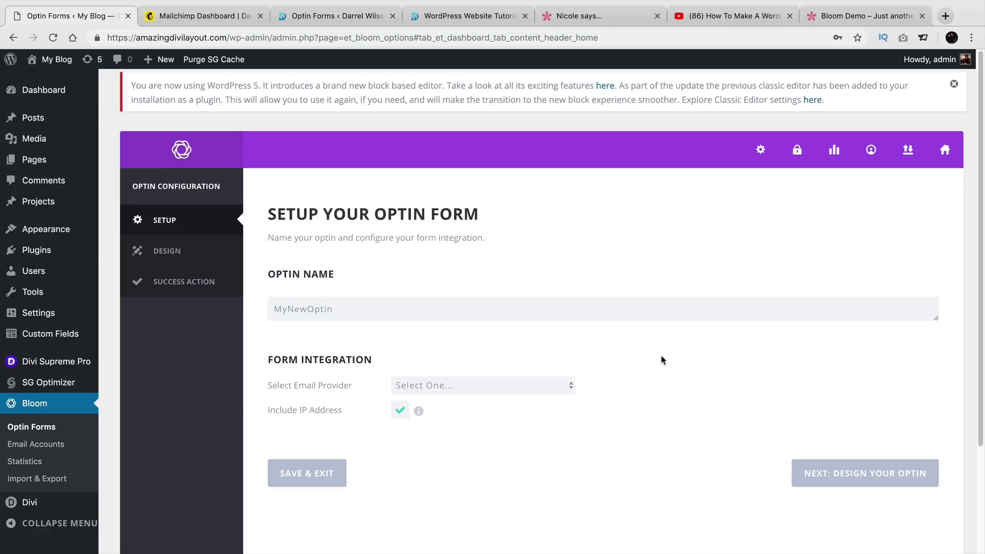
double_click(317, 308)
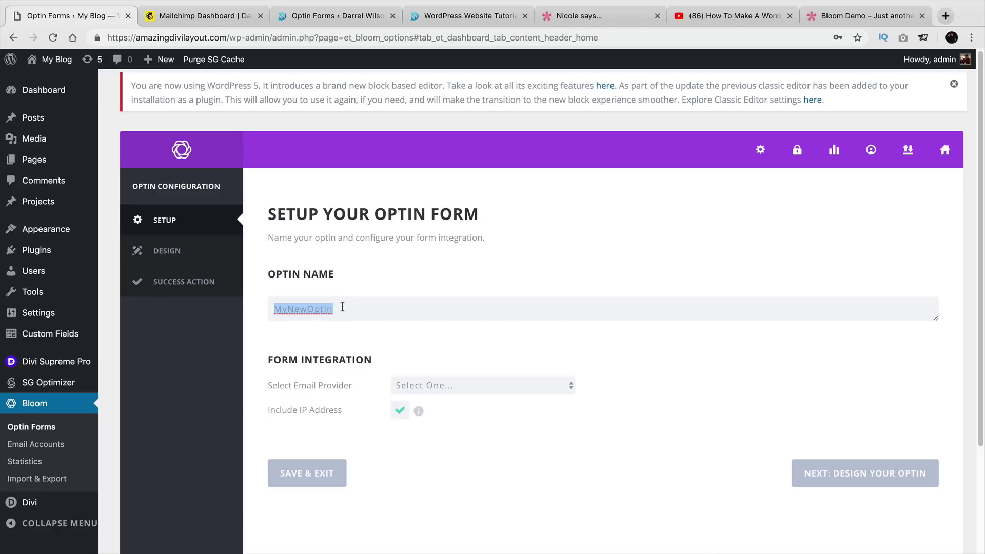
type("Widget")
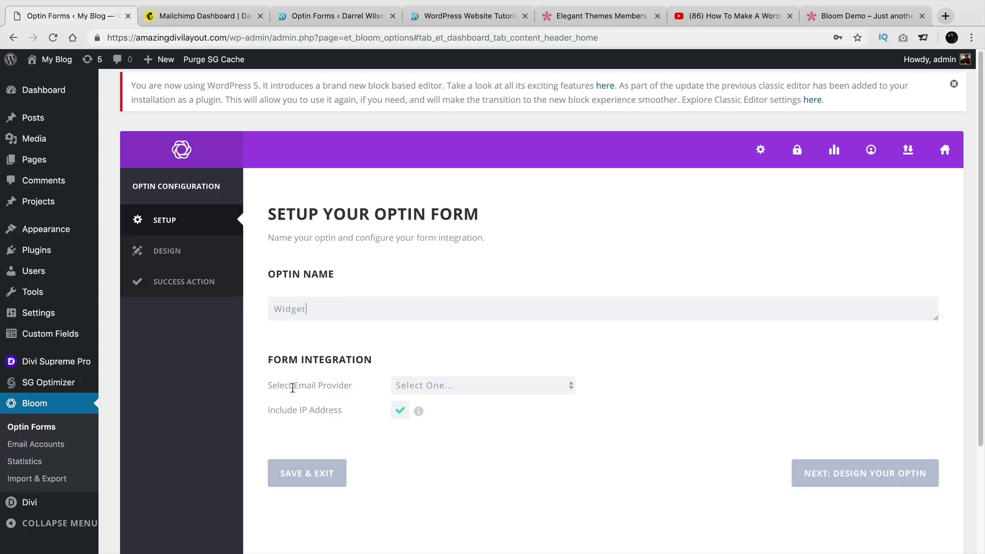
left_click(421, 390)
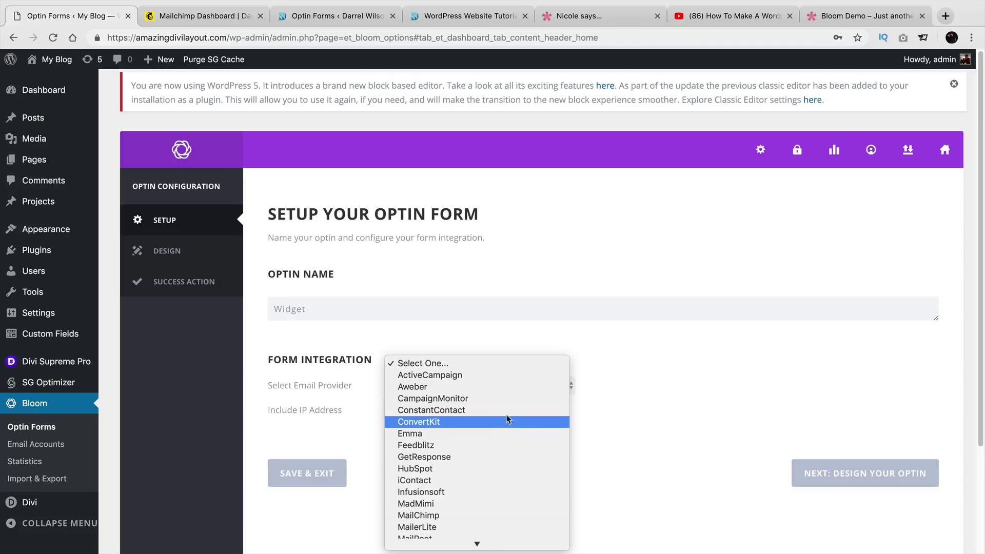
scroll(510, 405, "down", 3)
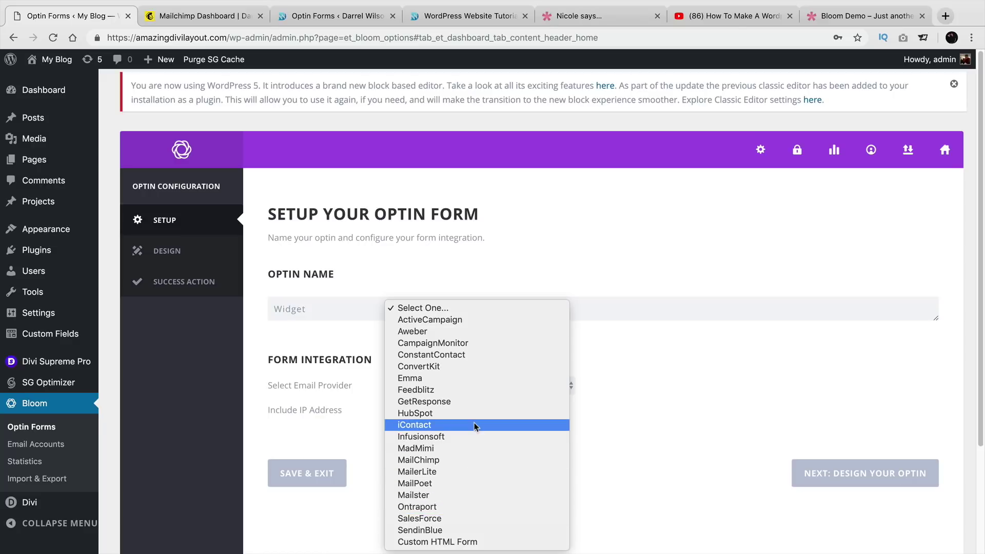
left_click(419, 460)
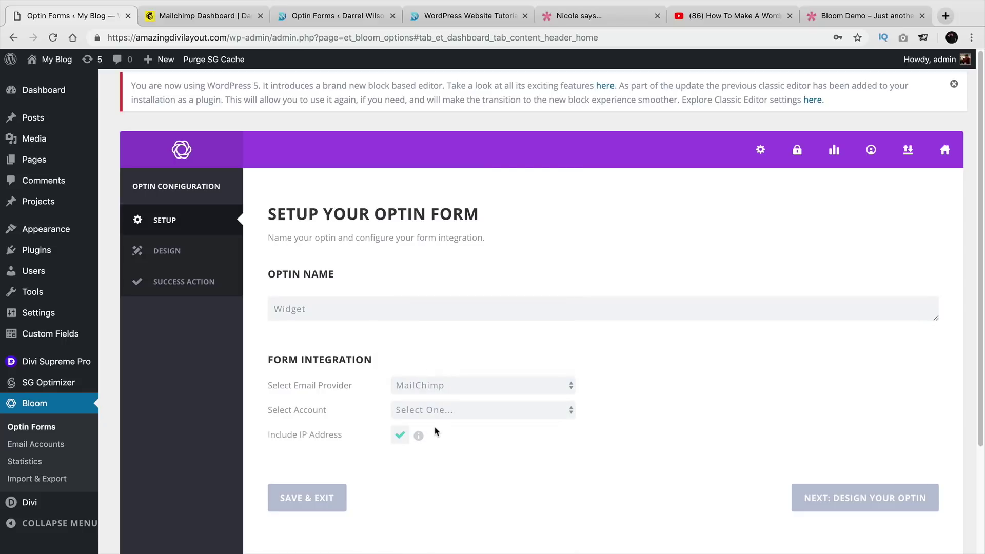
Add a new MailChimp account to reveal name and API key fields, then switch to Mailchimp.
left_click(452, 411)
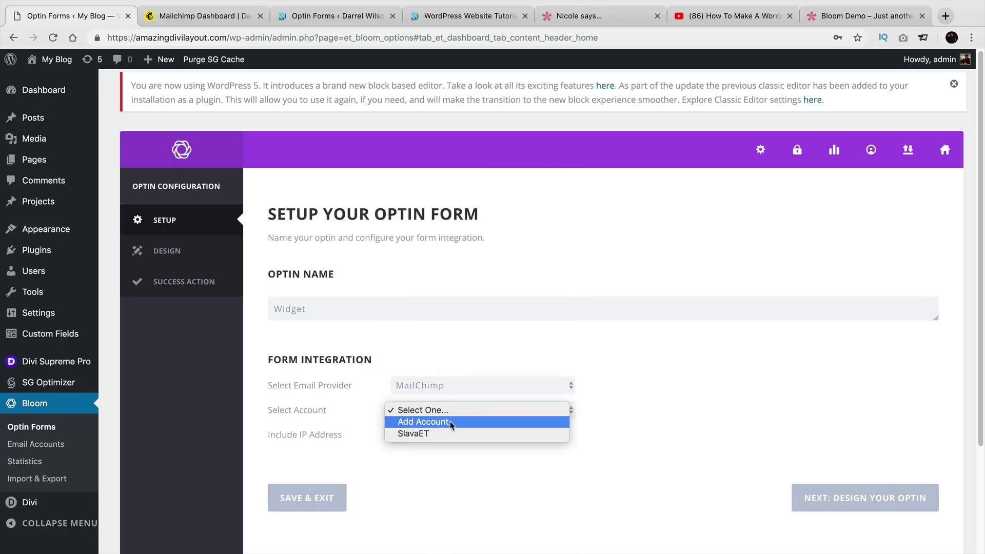
left_click(450, 420)
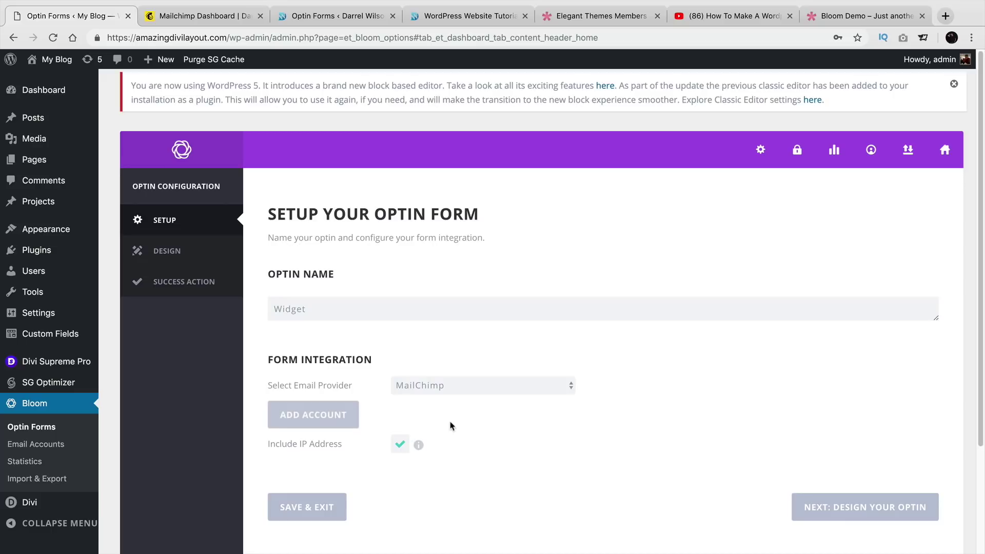
left_click(345, 418)
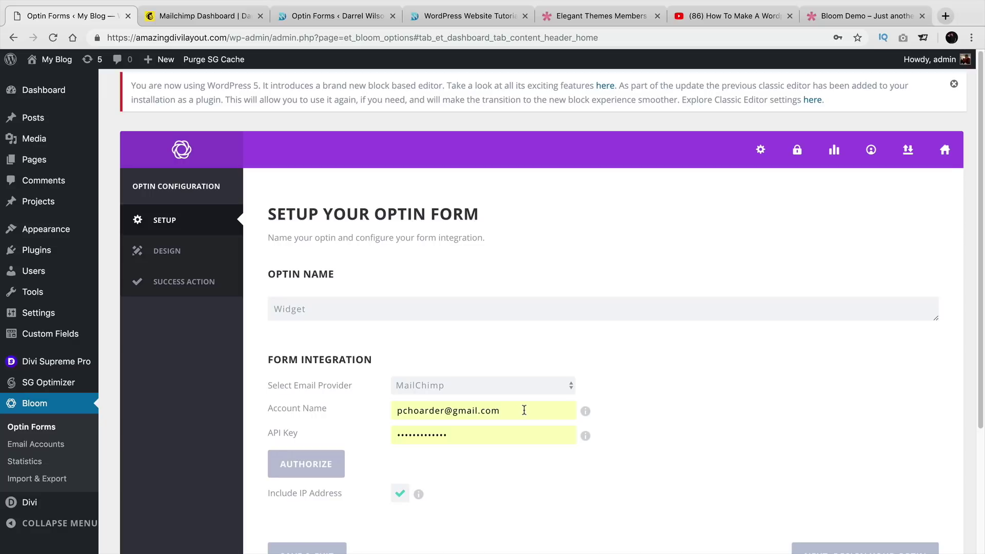
left_click(219, 19)
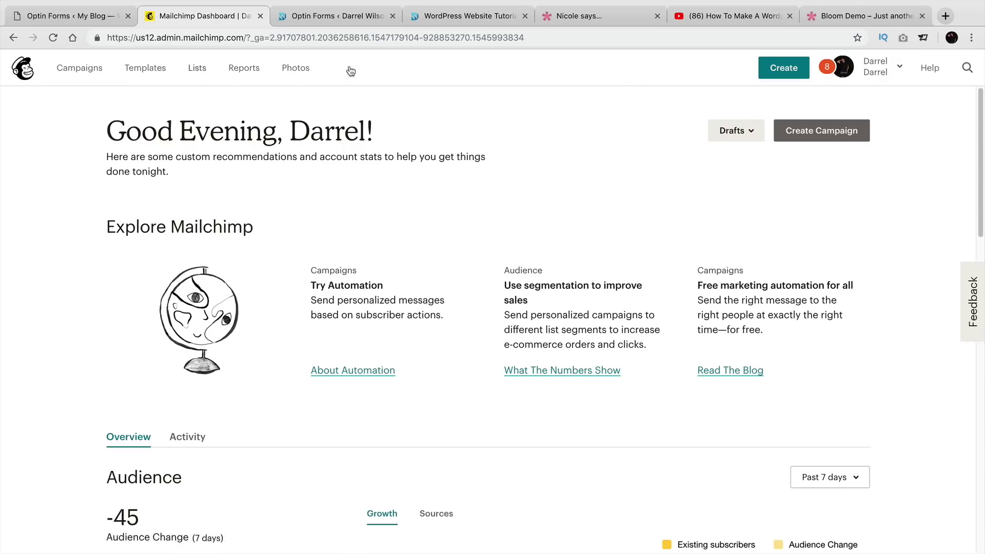
Navigate from the Mailchimp profile to the Extras > API keys page.
left_click(874, 67)
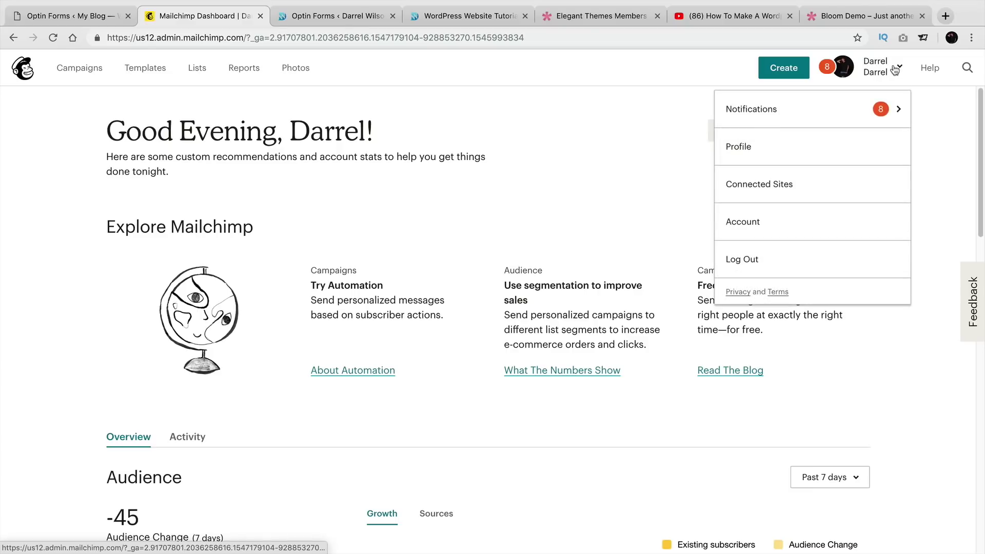
left_click(768, 145)
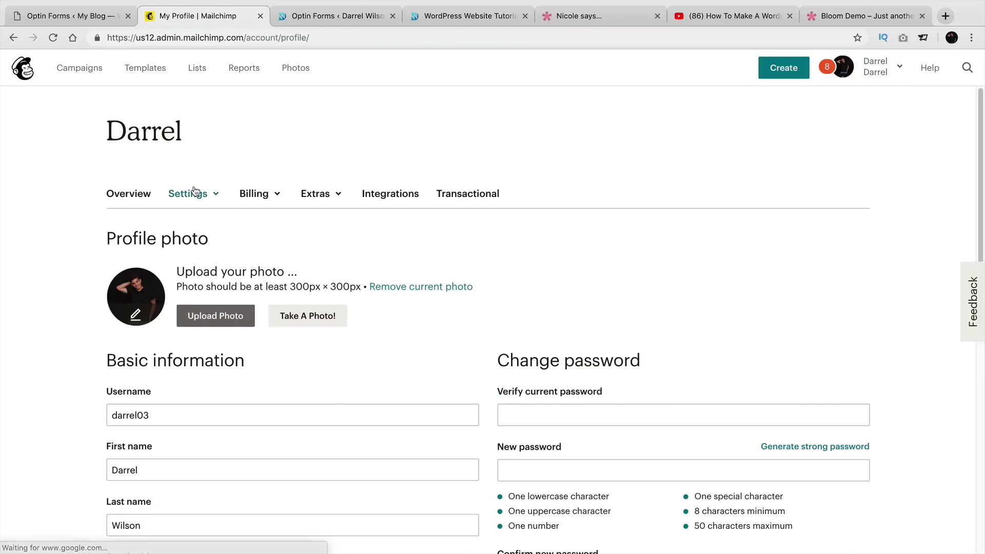
left_click(194, 190)
left_click(257, 194)
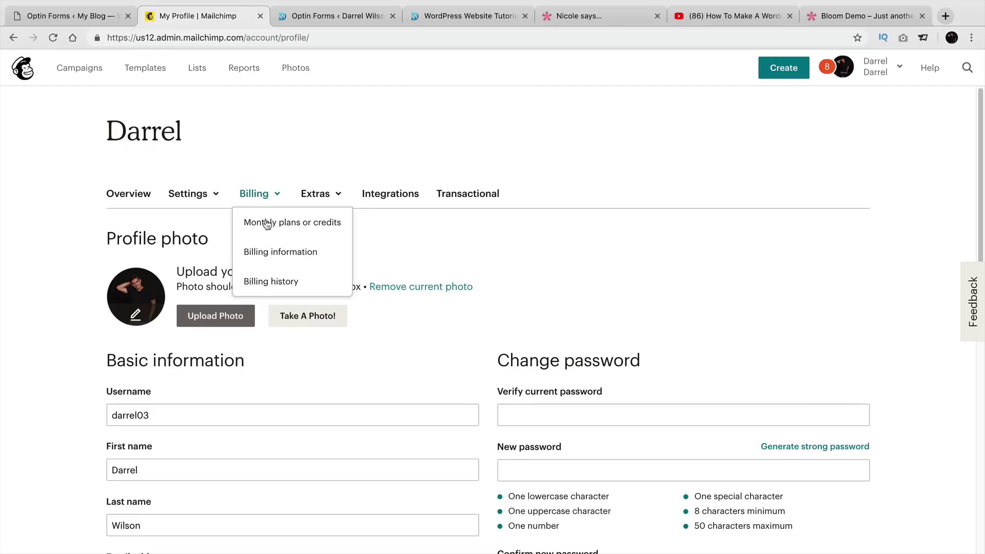
left_click(318, 194)
left_click(329, 251)
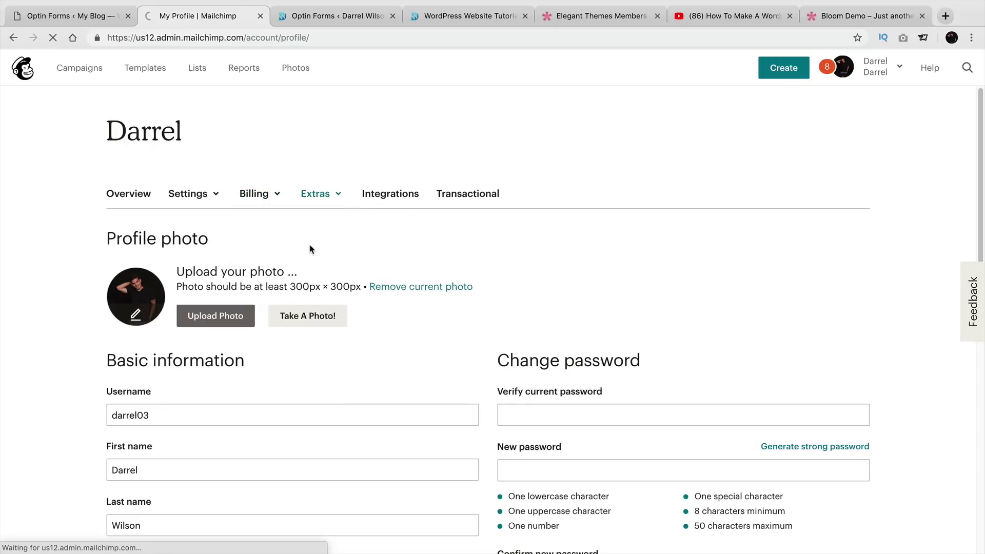
Copy the newest API key and return to Bloom, selecting the existing API key value.
scroll(310, 262, "down", 3)
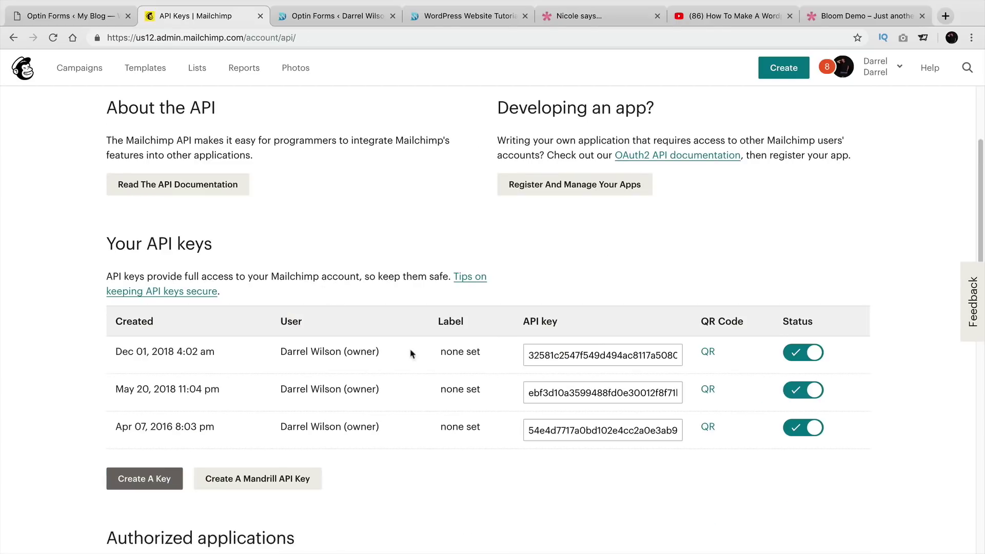
left_click(544, 359)
right_click(545, 360)
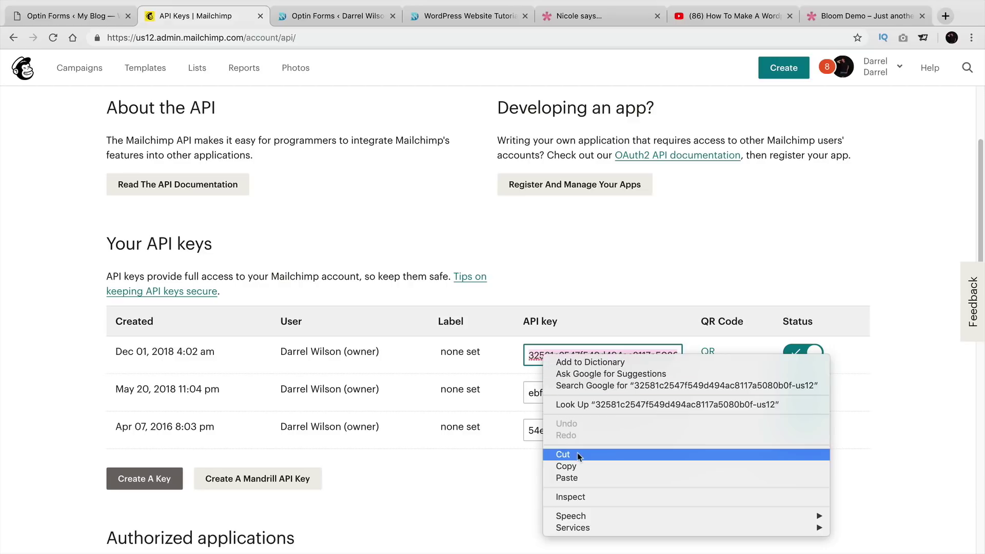
left_click(584, 466)
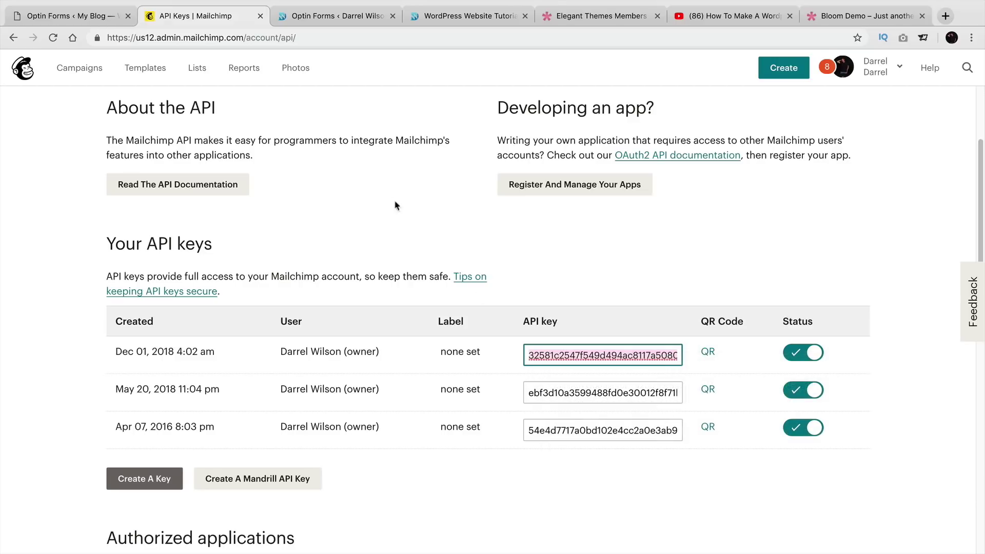
left_click(66, 16)
double_click(445, 440)
Paste the MailChimp API key, enter the account username as Account Name, and authorize it.
right_click(445, 440)
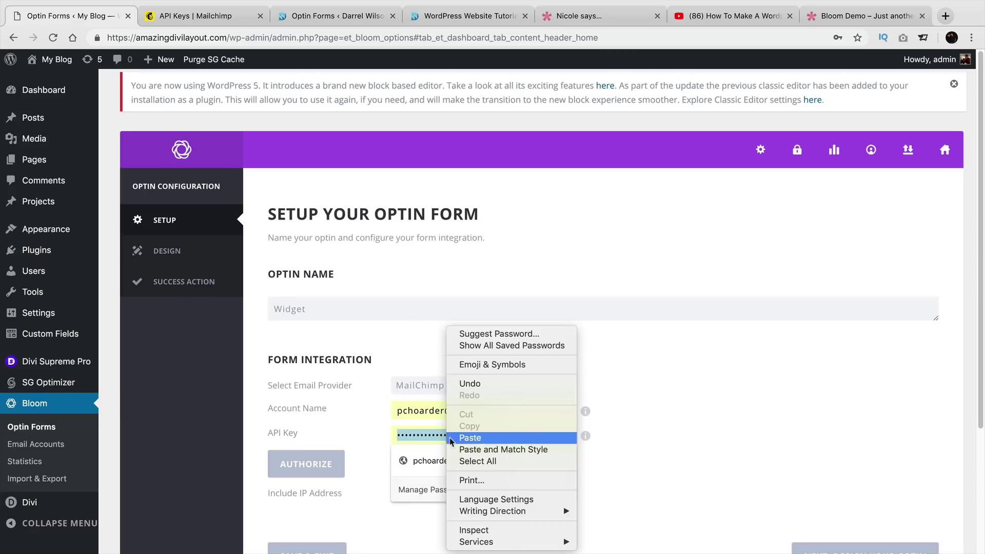
left_click(470, 437)
triple_click(486, 410)
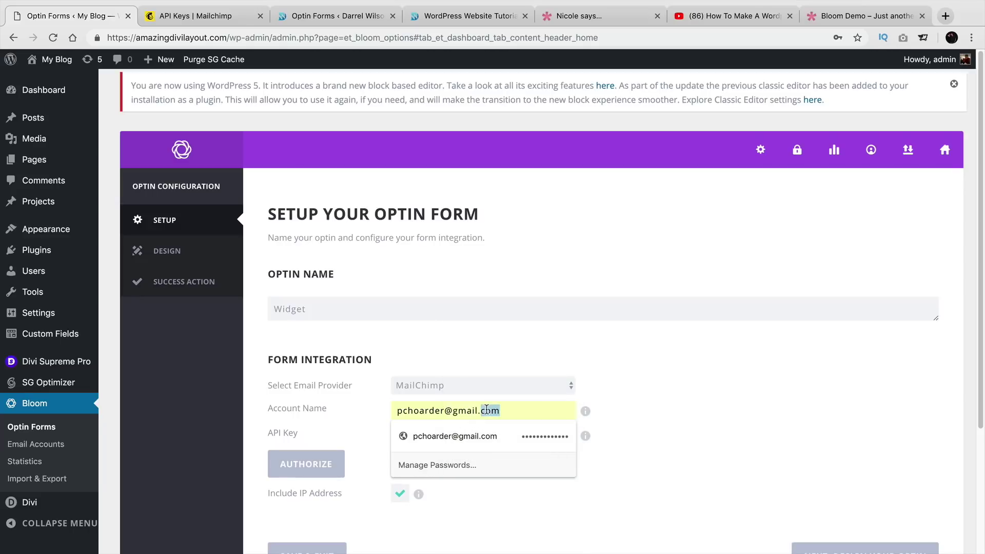
type("darre")
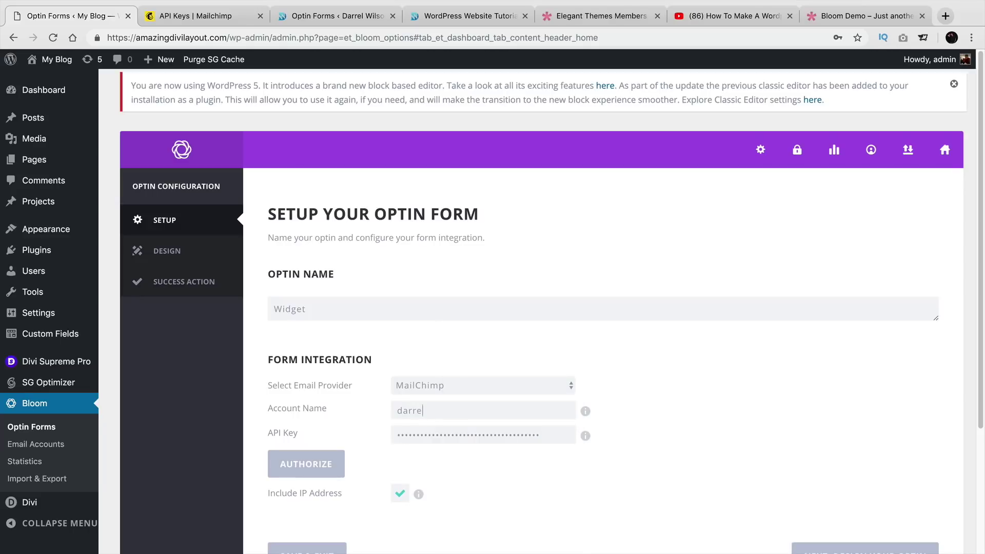
type("l03")
scroll(541, 308, "down", 1)
left_click(328, 461)
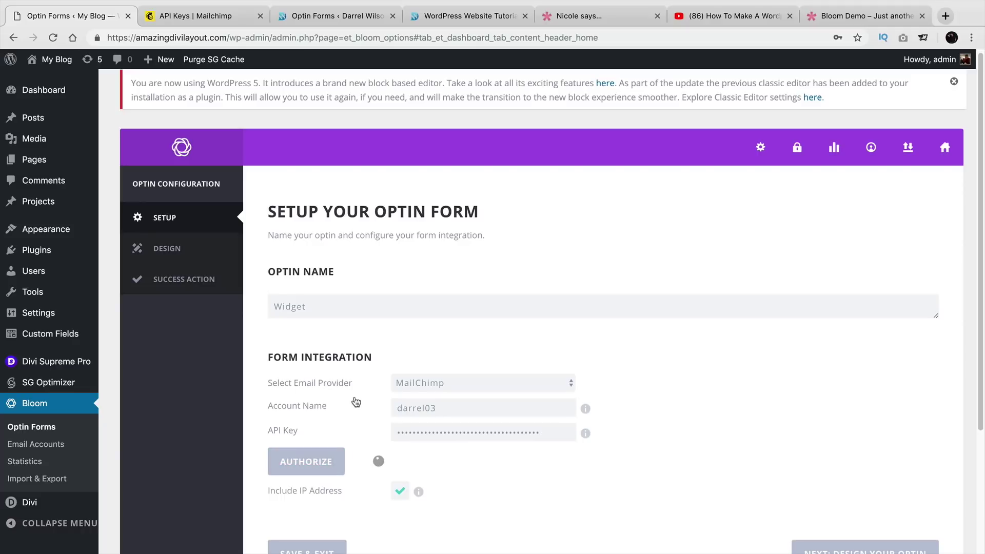
Select the discounts email list for the optin's sign-ups.
scroll(358, 359, "down", 3)
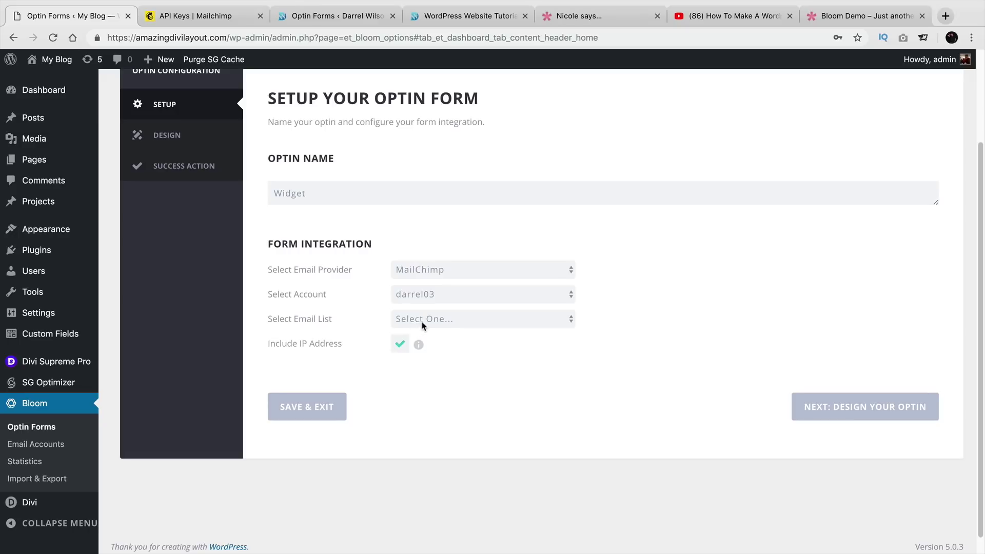
left_click(423, 320)
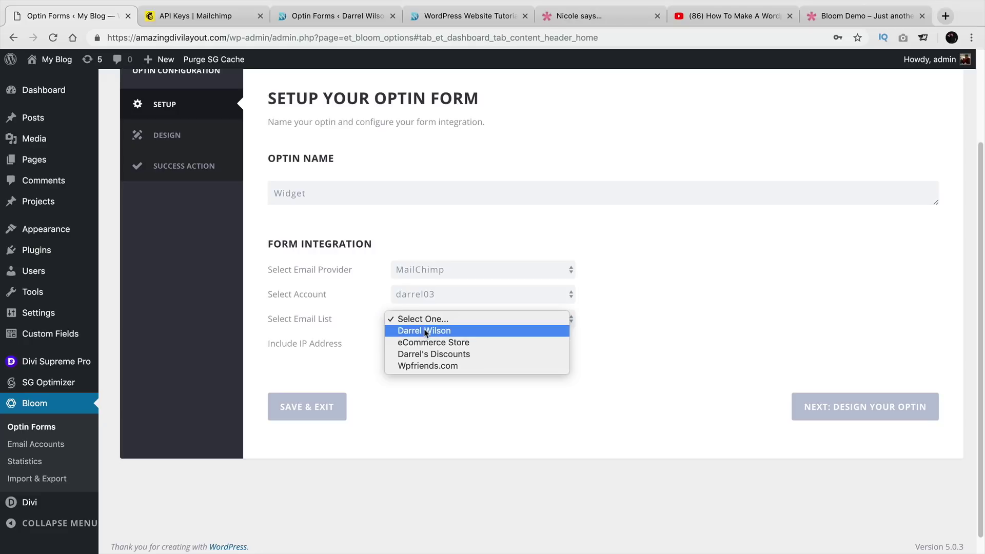
left_click(438, 357)
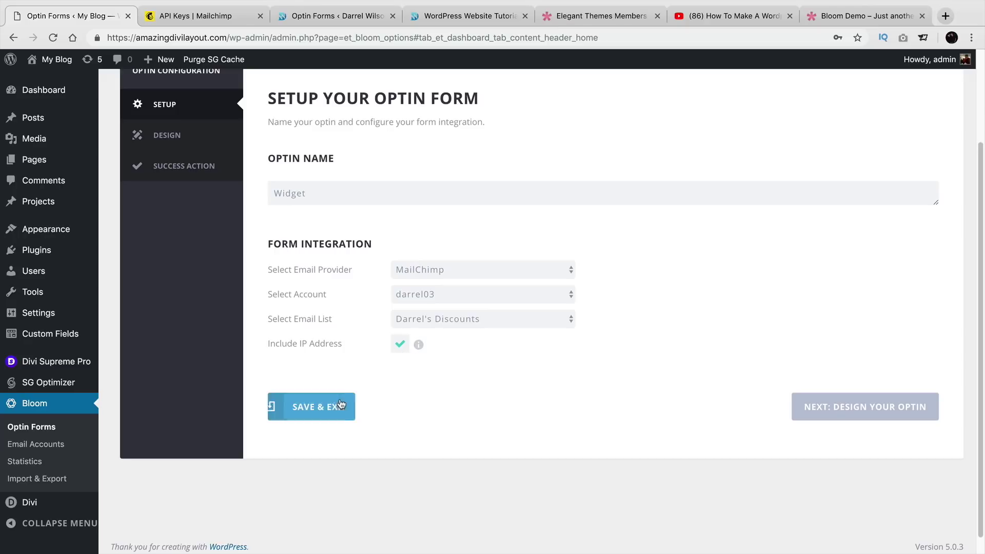
Advance to Design and pick the bottom-right light template with a purple side panel.
left_click(872, 408)
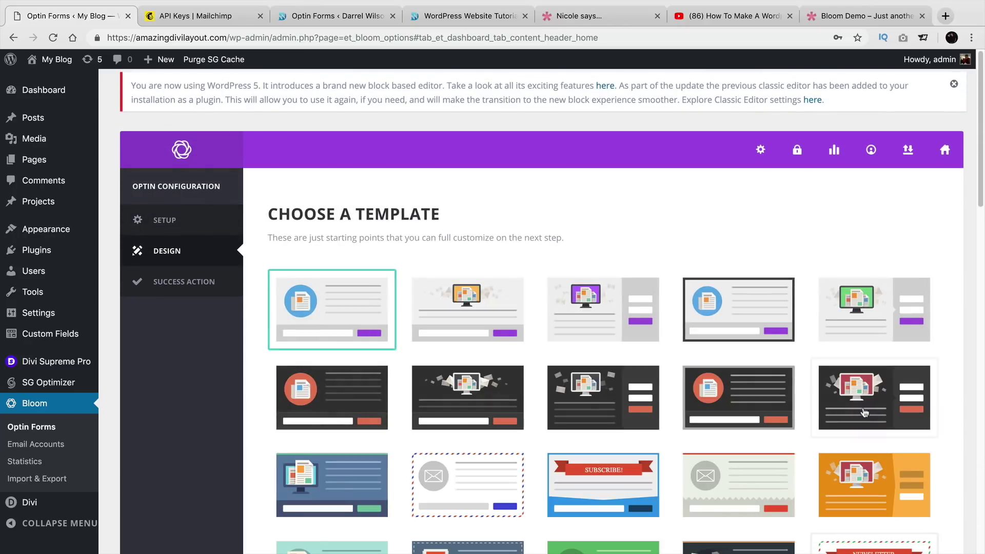
scroll(682, 364, "down", 3)
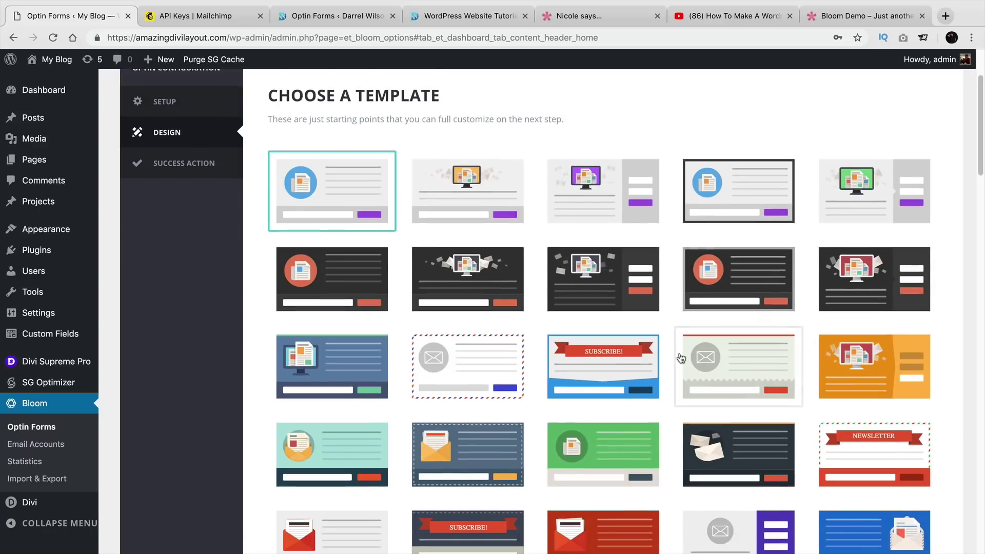
scroll(681, 358, "down", 15)
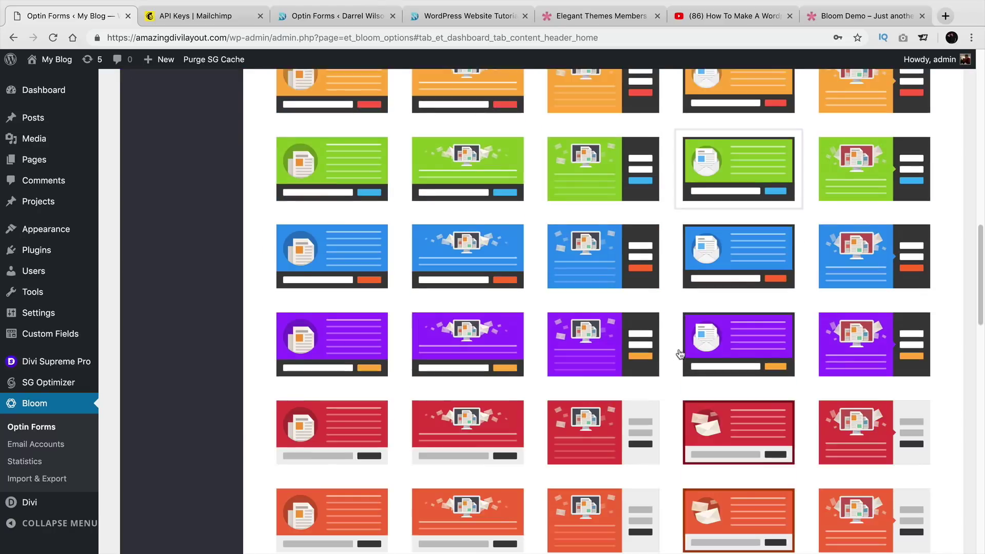
scroll(680, 354, "down", 15)
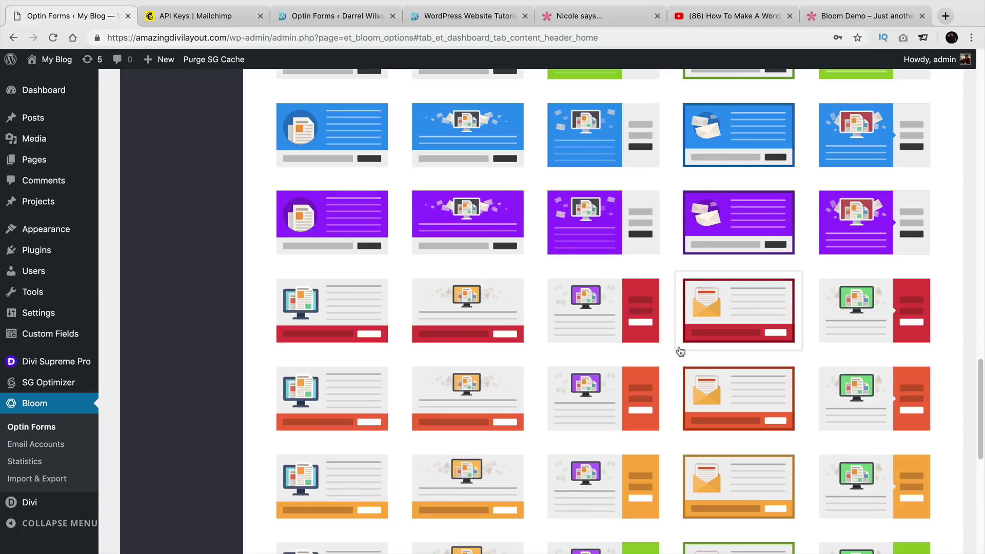
scroll(680, 352, "up", 1)
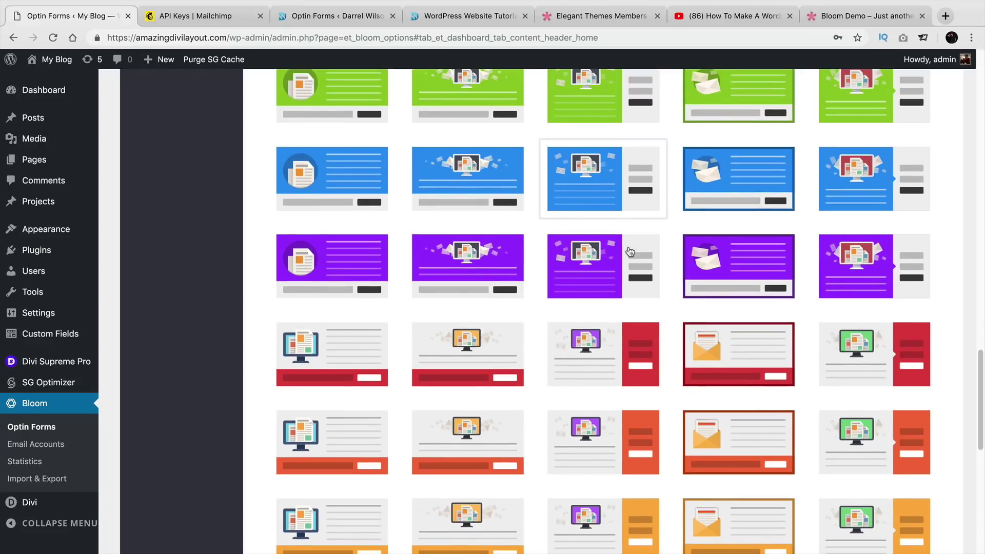
scroll(631, 256, "down", 8)
scroll(630, 264, "down", 1)
scroll(633, 252, "up", 10)
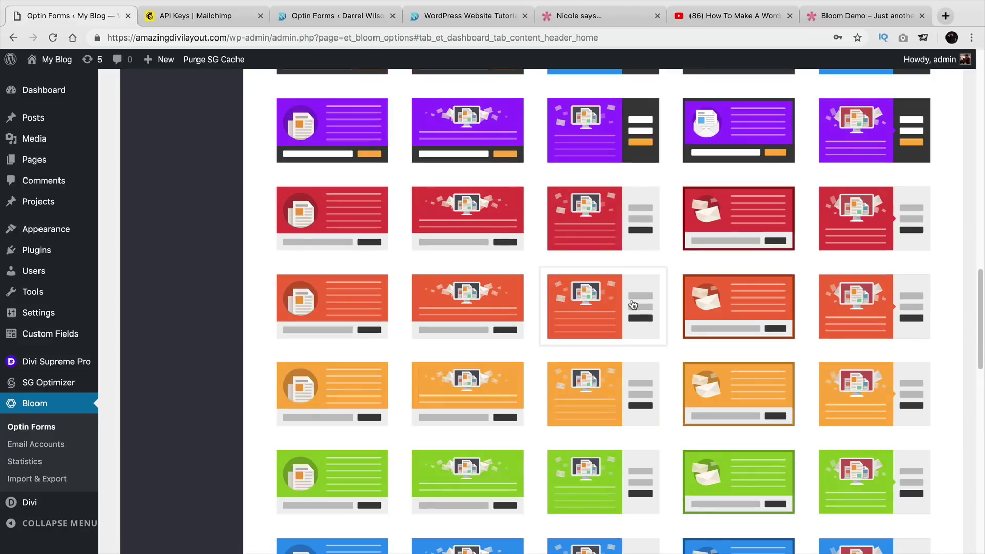
scroll(634, 233, "down", 10)
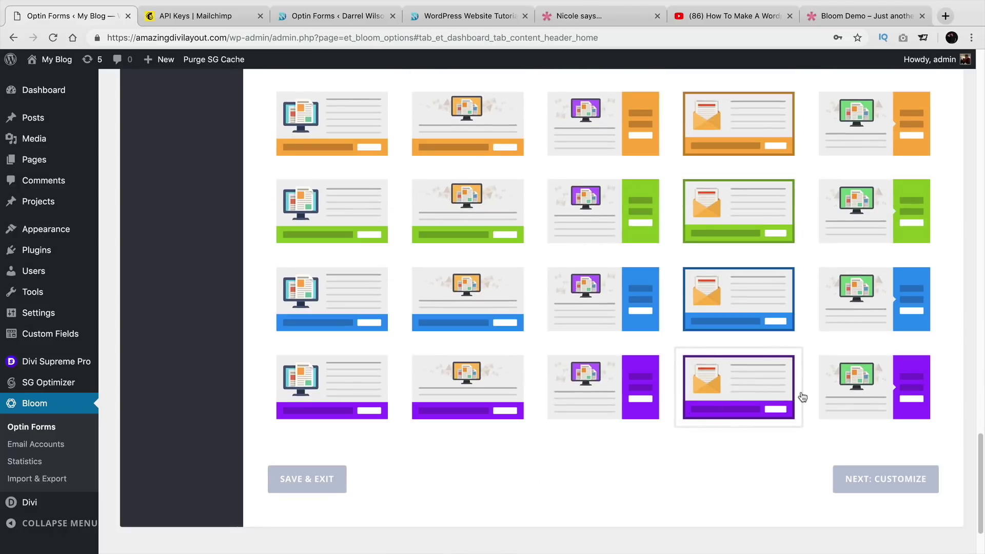
left_click(853, 393)
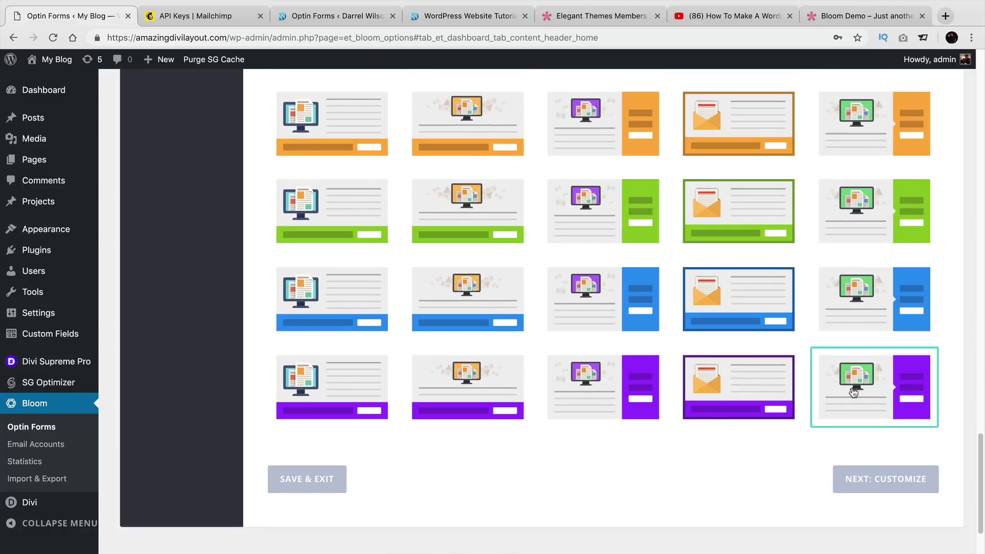
Open the template editor and replace 'Email' with 'Newsletter' in the optin title.
left_click(915, 480)
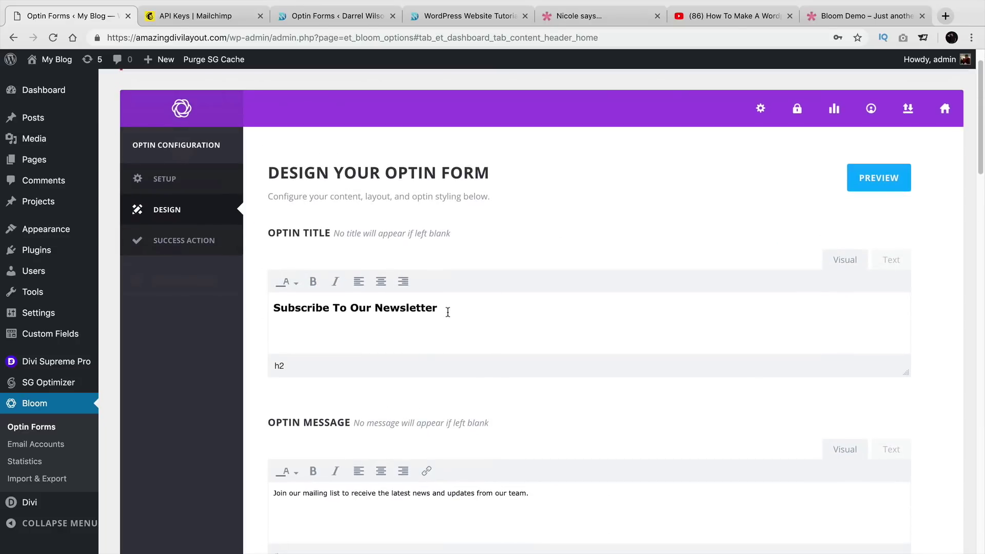
left_click_drag(447, 311, 272, 300)
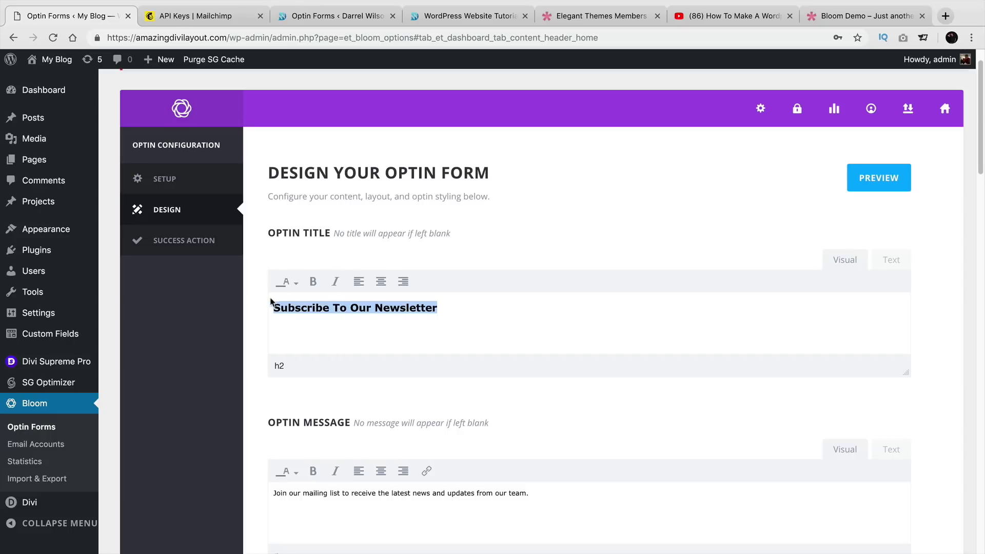
left_click(422, 305)
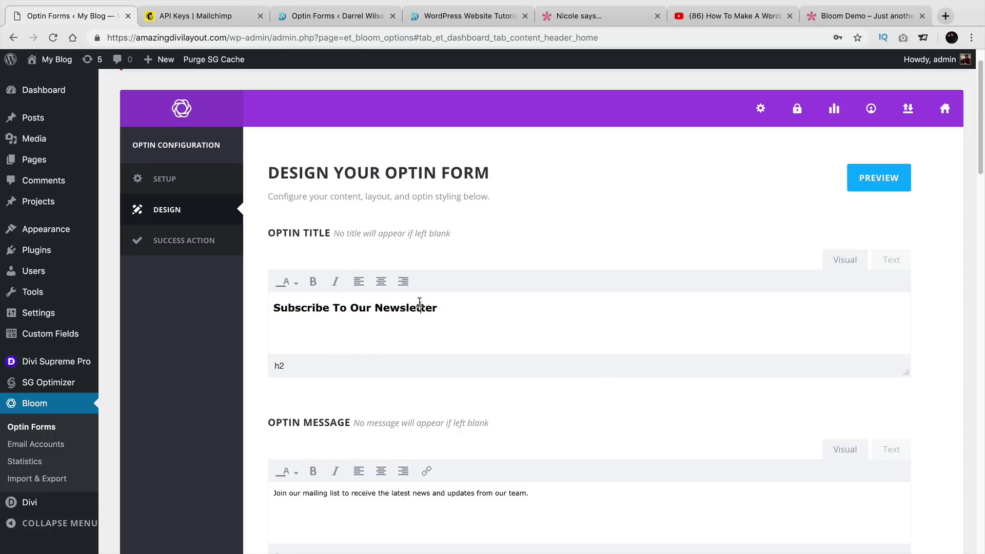
double_click(419, 304)
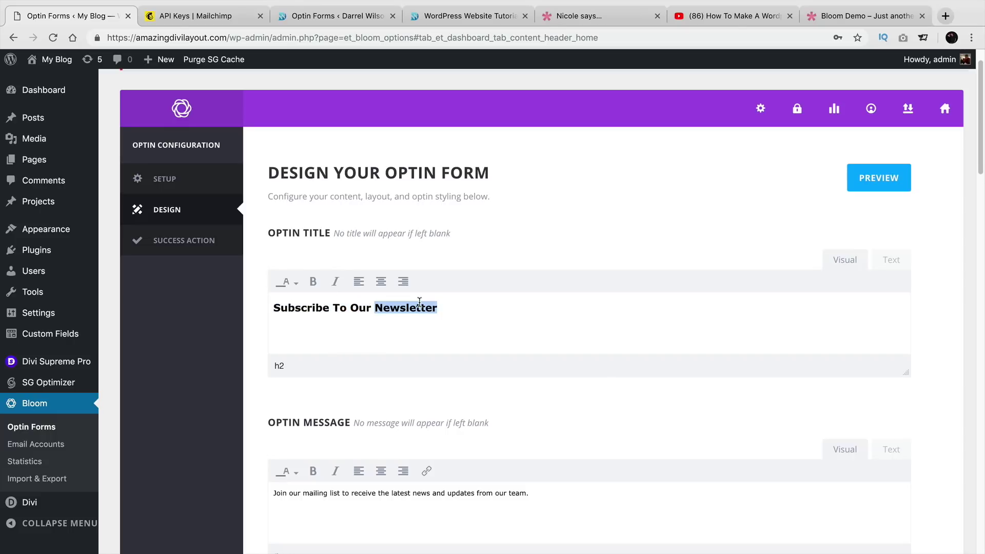
type("Email")
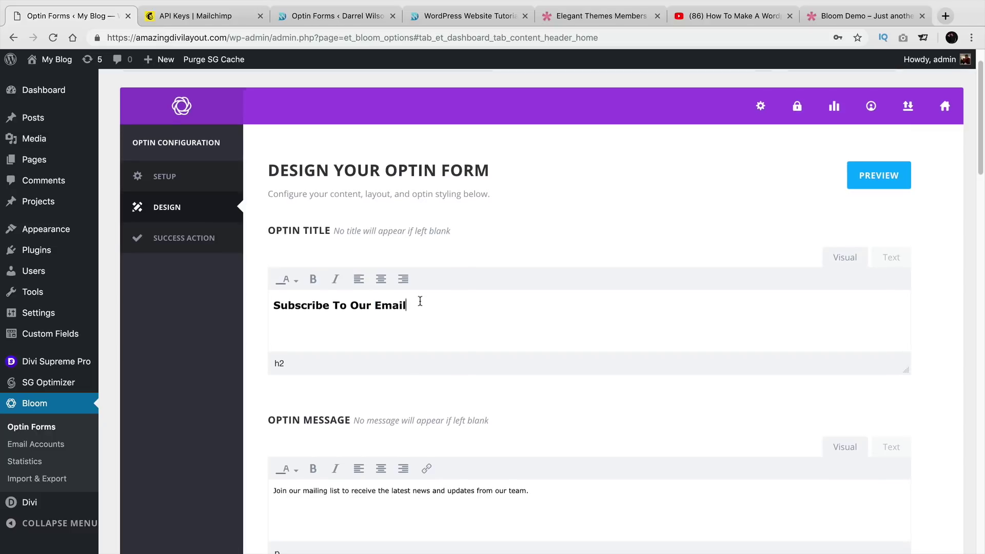
scroll(420, 302, "down", 3)
scroll(419, 307, "down", 3)
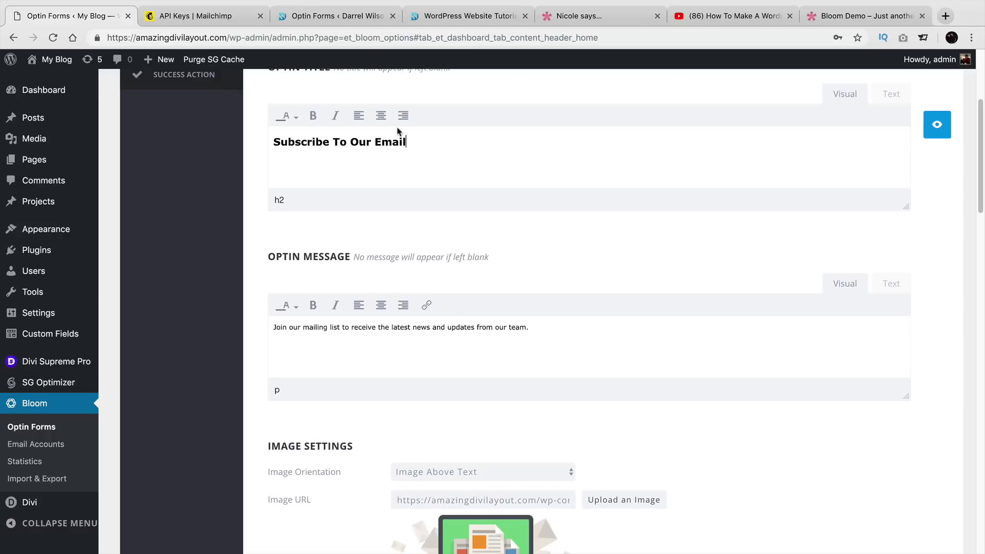
double_click(397, 150)
type("Newsletter")
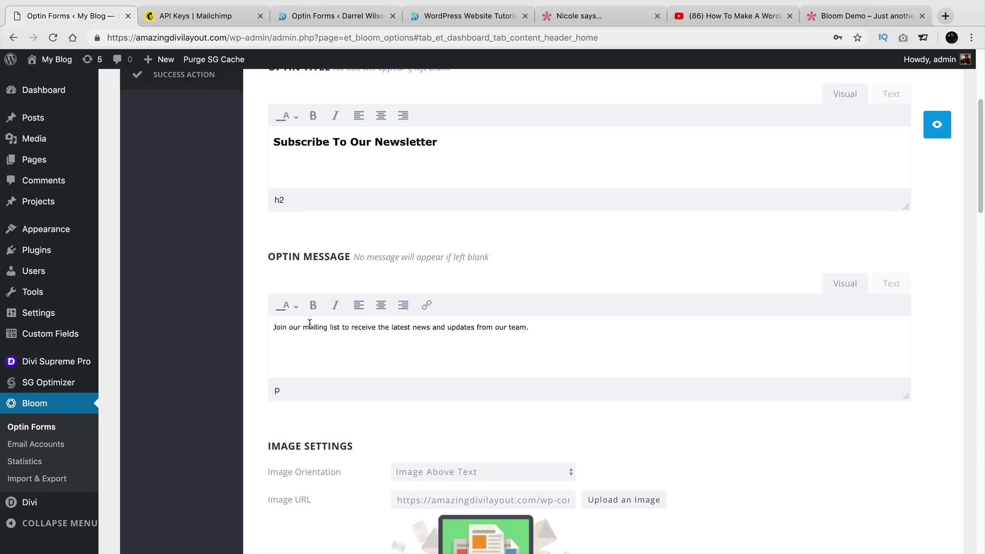
scroll(514, 327, "down", 1)
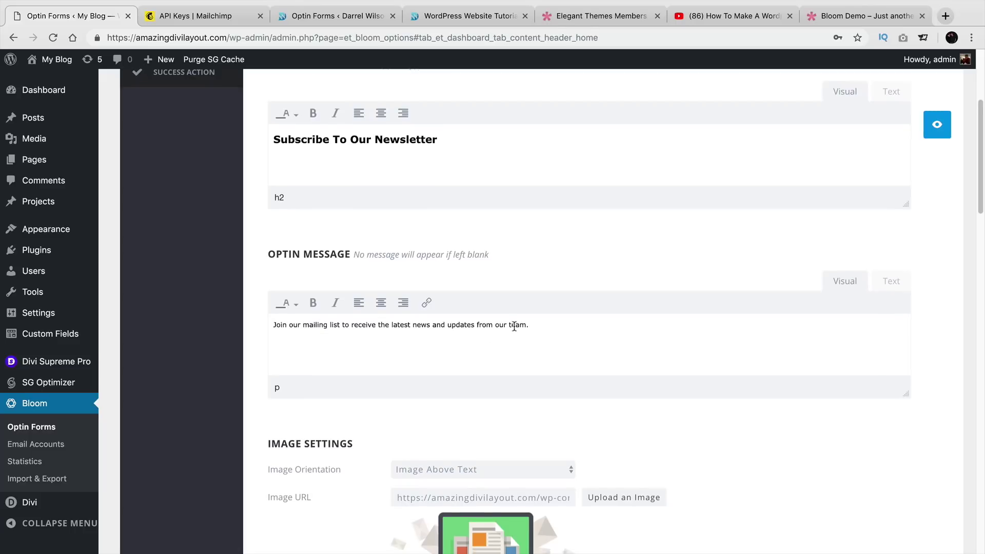
scroll(514, 326, "down", 5)
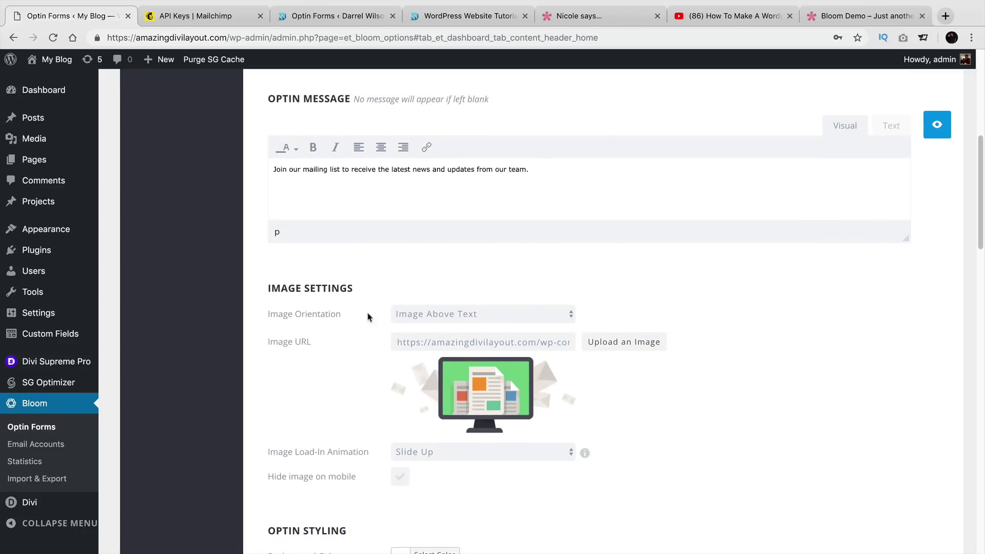
left_click(431, 319)
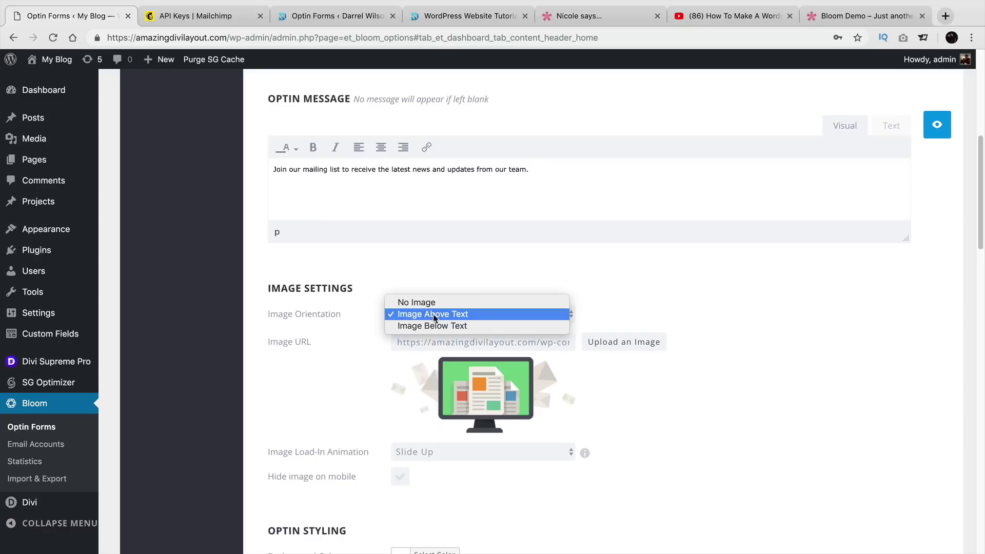
left_click(437, 326)
left_click(441, 314)
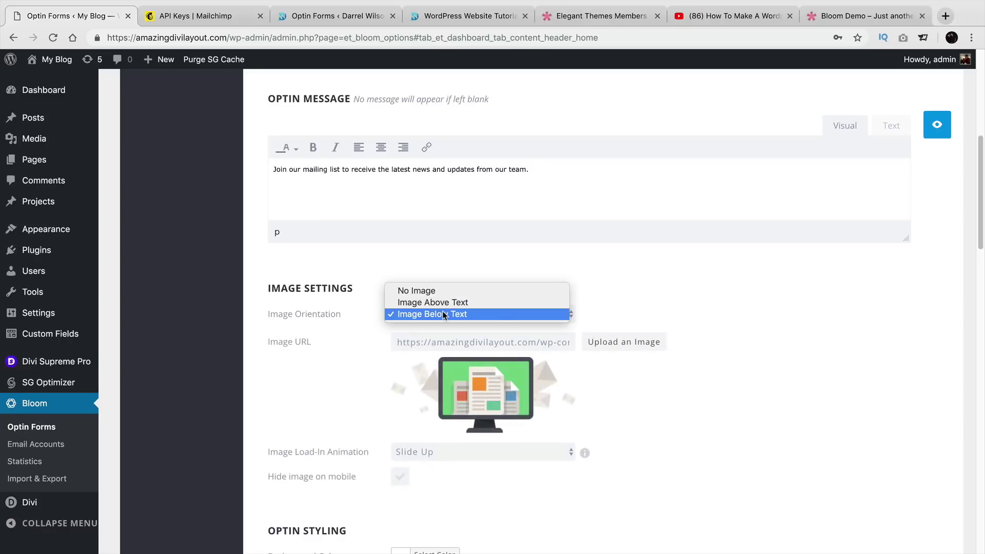
left_click(447, 304)
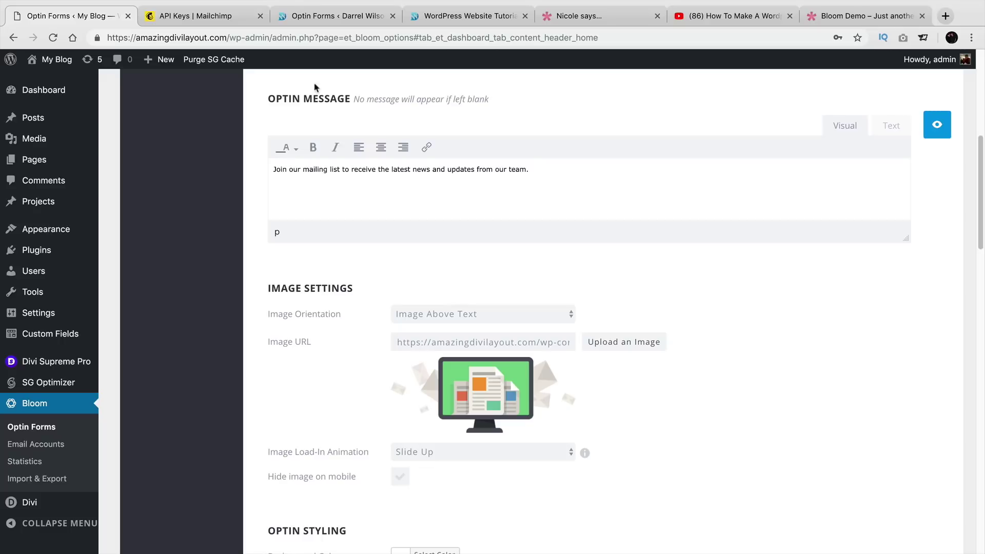
left_click(337, 17)
left_click(433, 16)
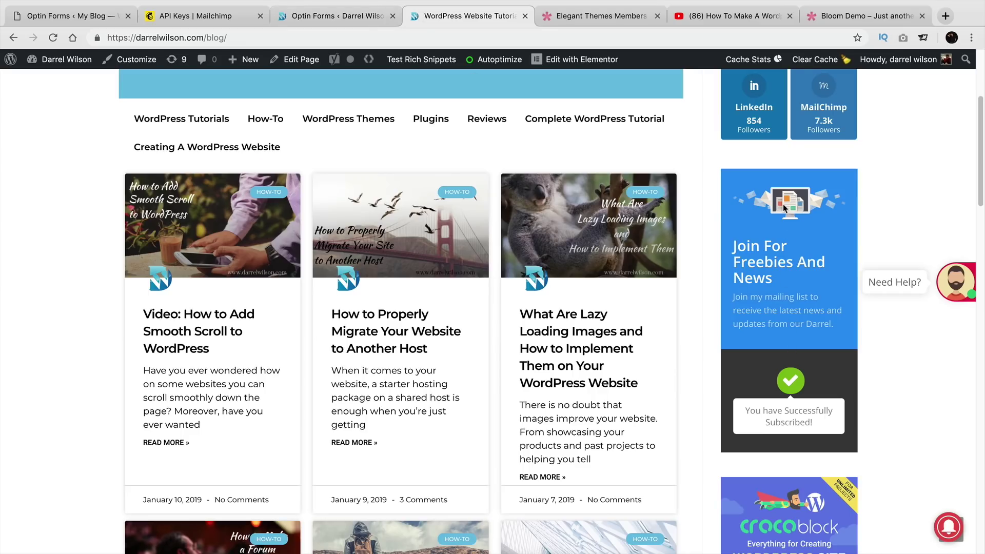
left_click(328, 16)
left_click(215, 16)
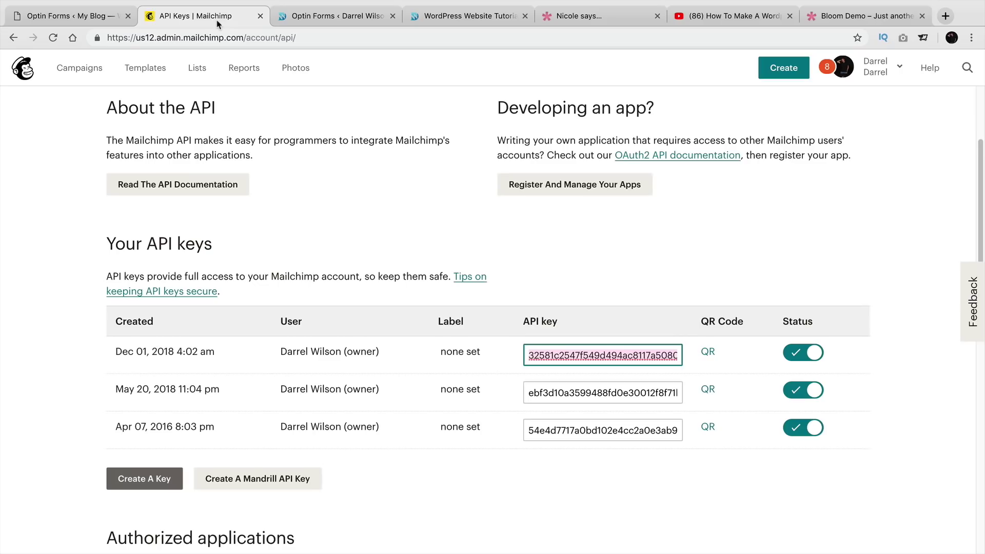
left_click(77, 16)
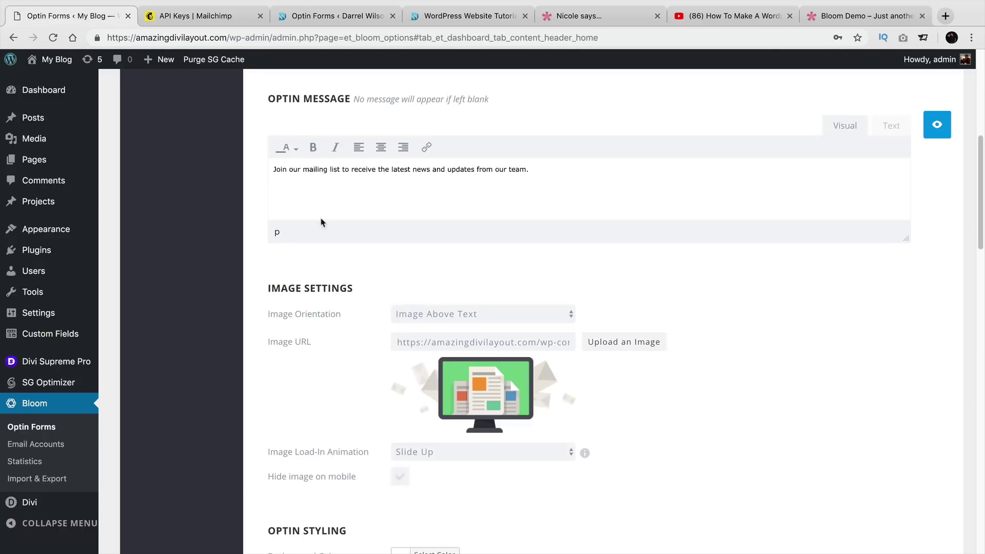
left_click(624, 342)
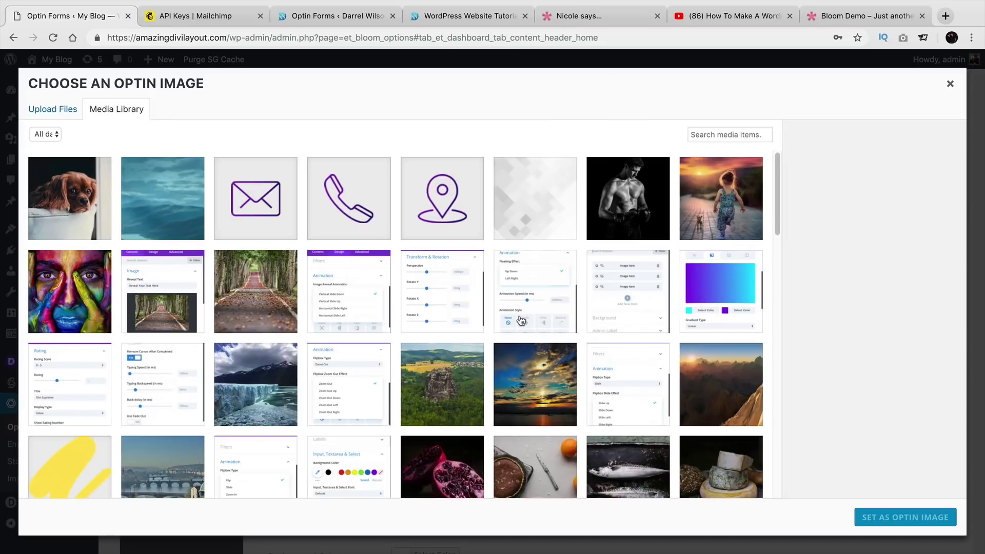
scroll(585, 307, "down", 5)
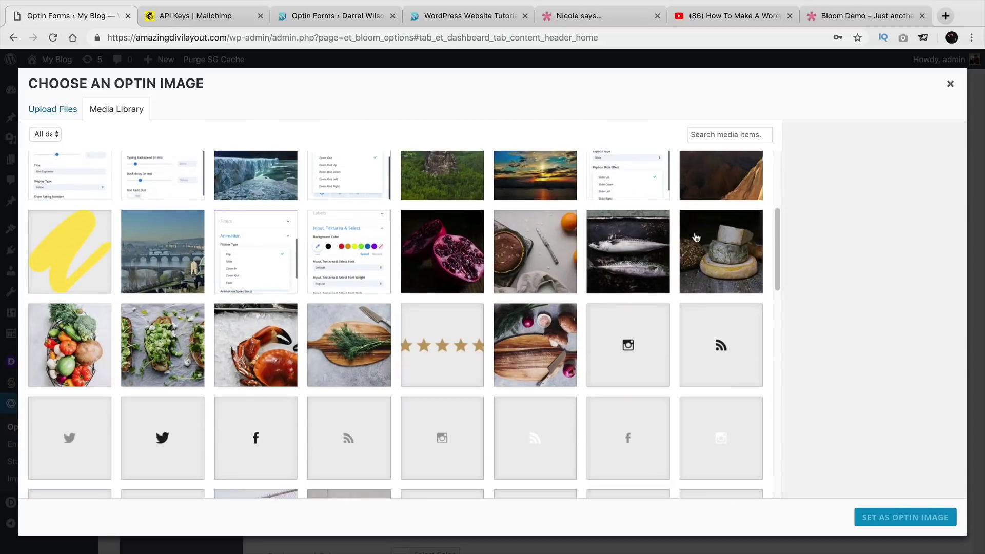
left_click(949, 86)
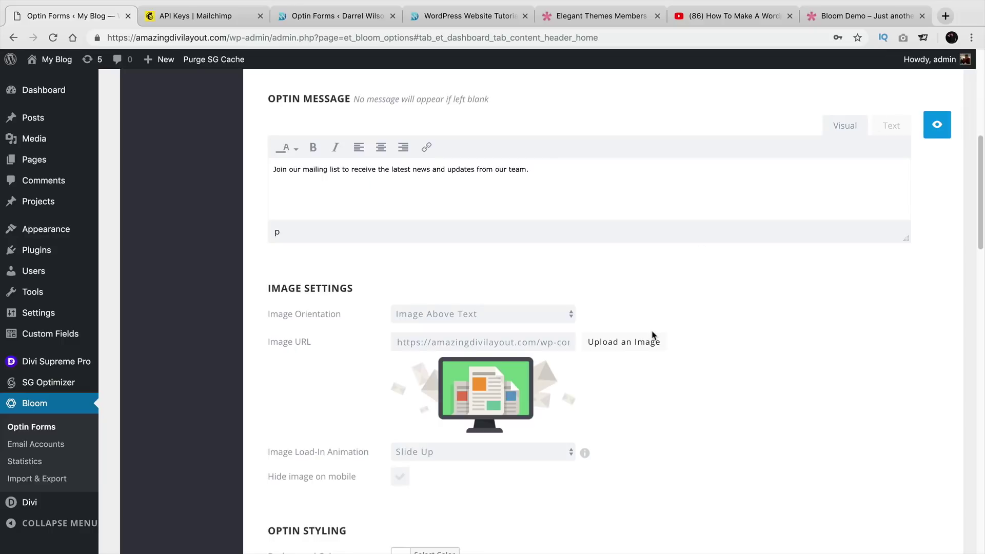
Try Light Speed as the image load-in animation, then set it back to Slide Up.
scroll(599, 370, "down", 3)
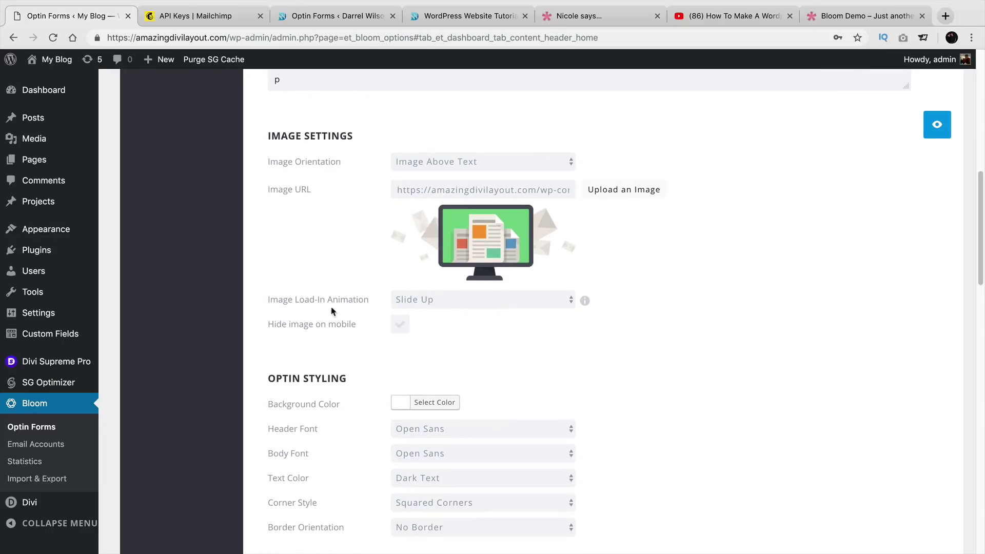
left_click(468, 307)
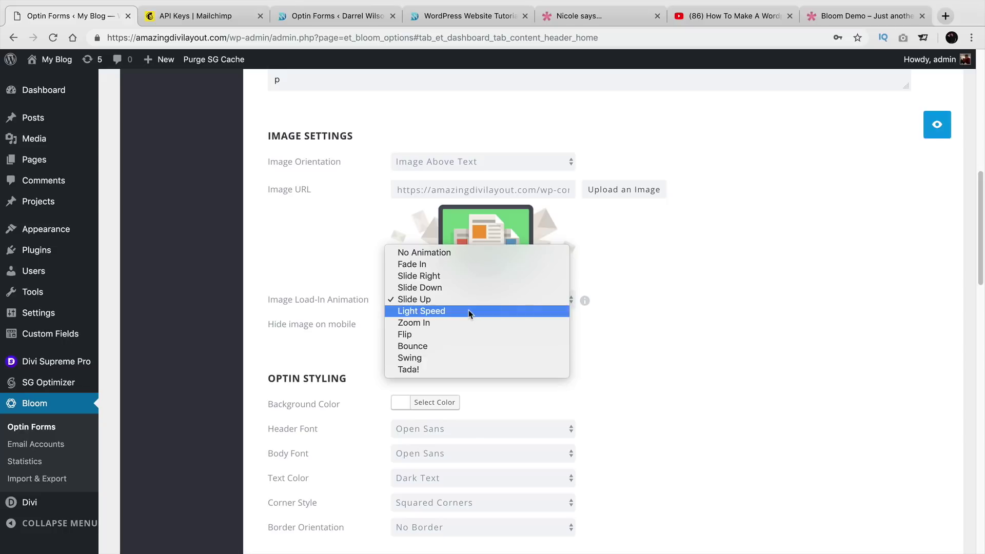
left_click(469, 310)
left_click(481, 297)
left_click(482, 296)
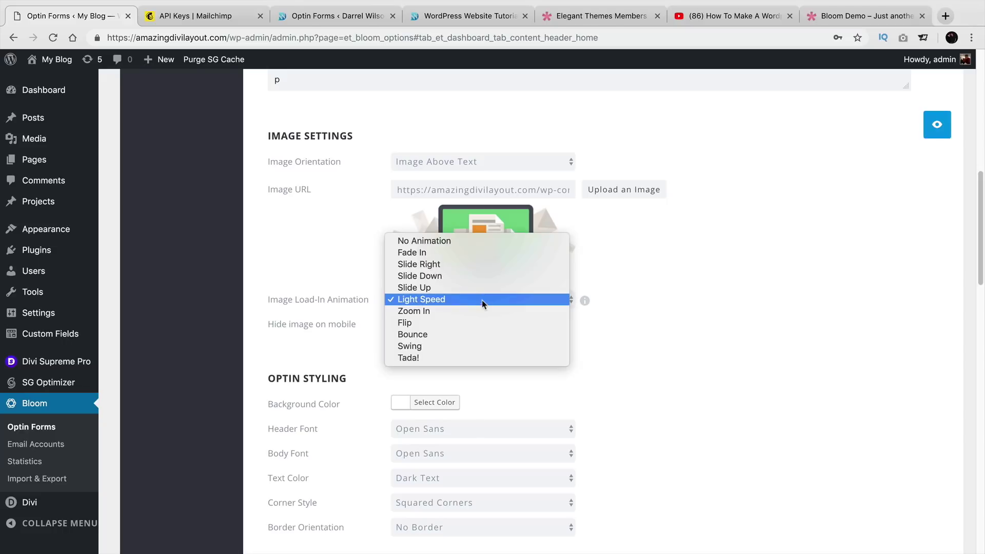
left_click(485, 287)
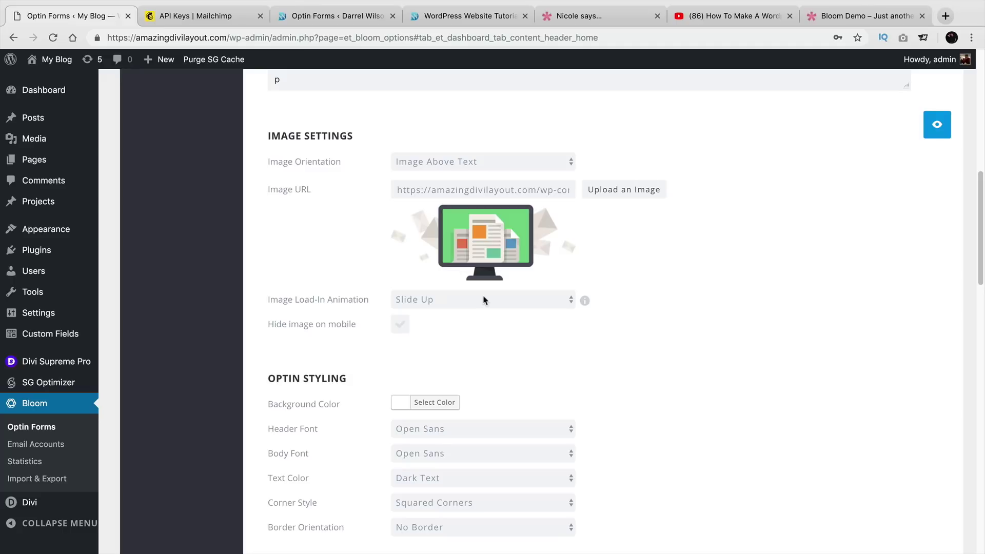
Add a single Name field to the form, then revert Name Field(s) to No Name Field.
scroll(408, 352, "down", 3)
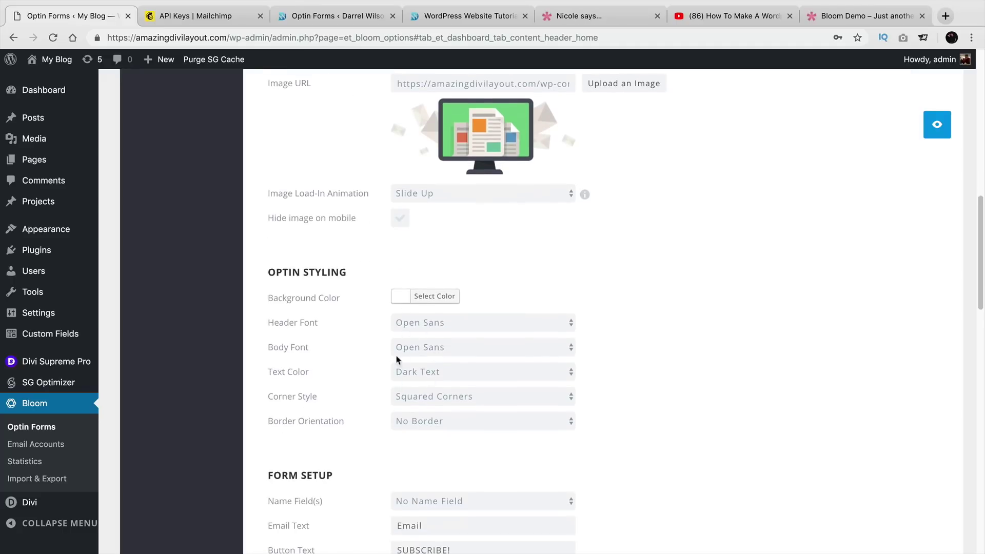
scroll(416, 365, "down", 2)
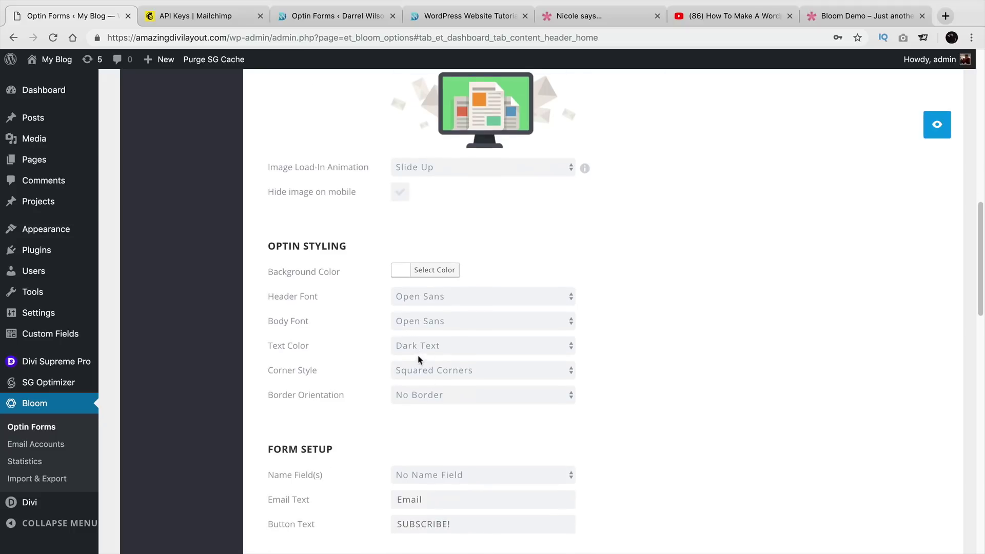
scroll(484, 339, "down", 1)
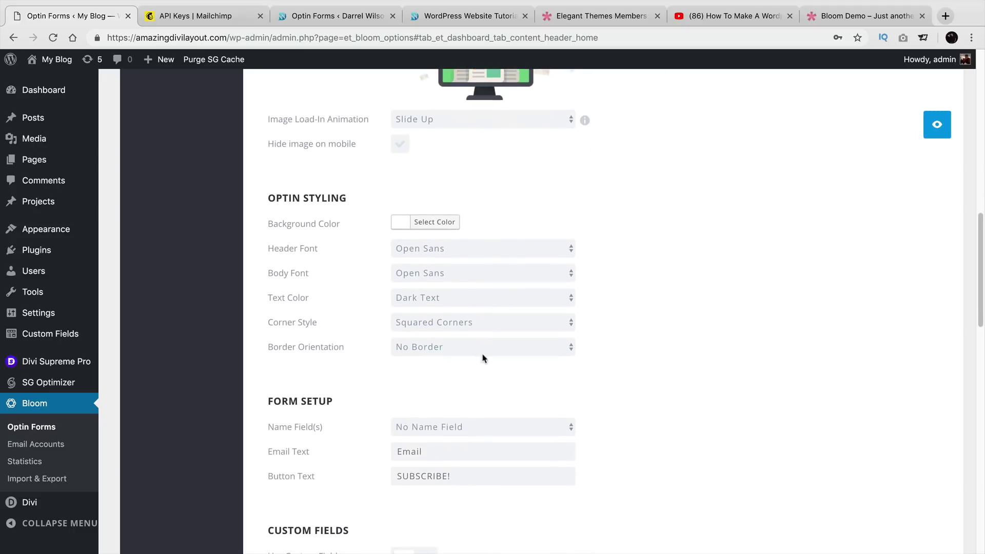
left_click(471, 427)
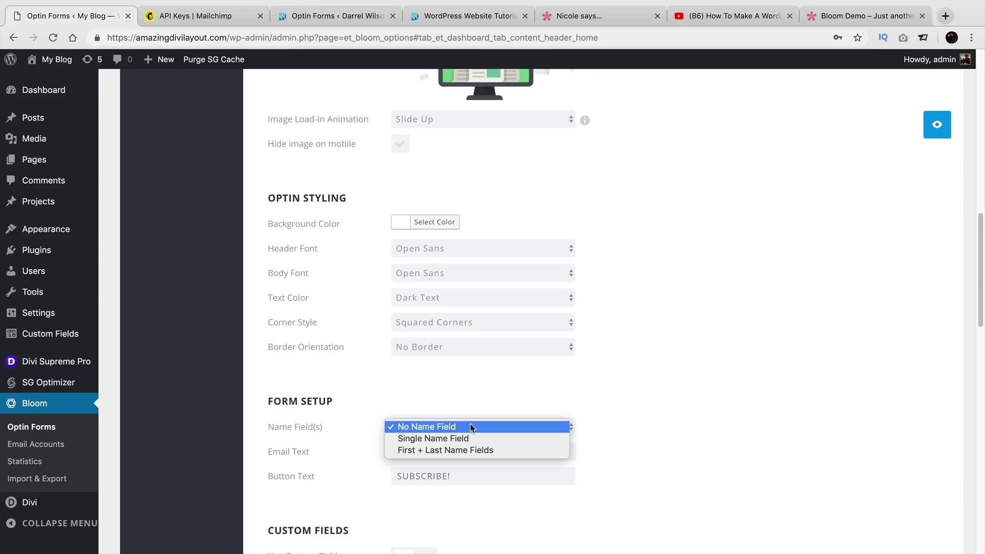
left_click(377, 444)
left_click(394, 429)
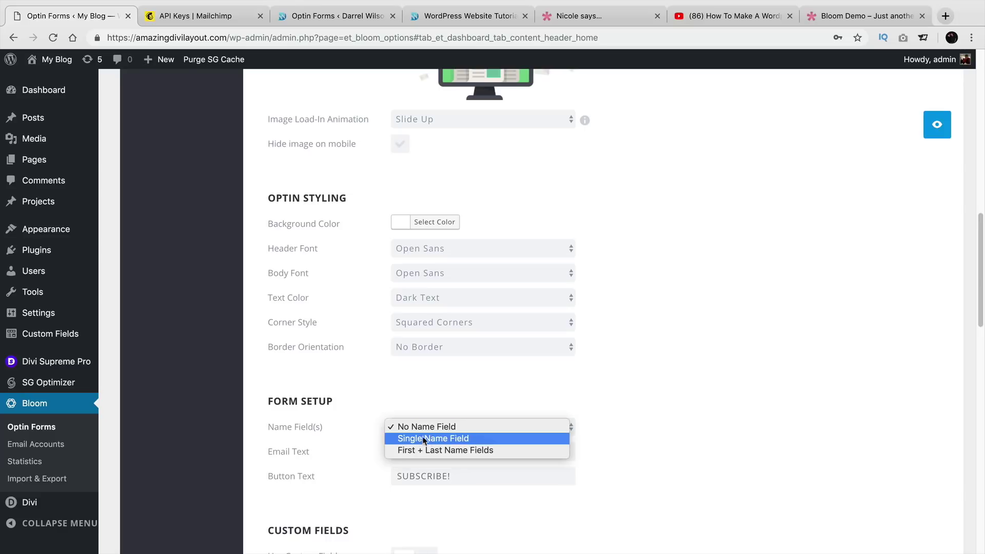
left_click(424, 440)
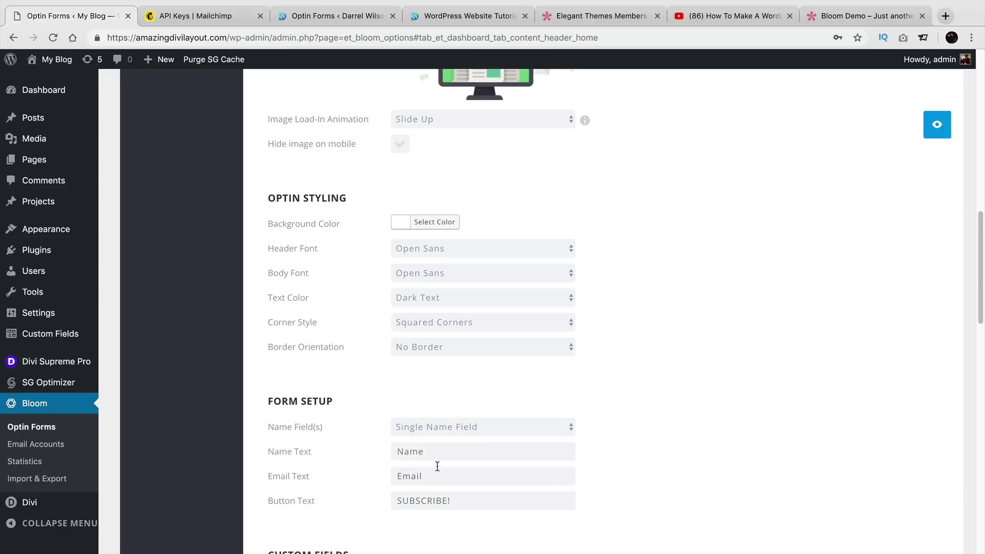
left_click(468, 429)
left_click(469, 418)
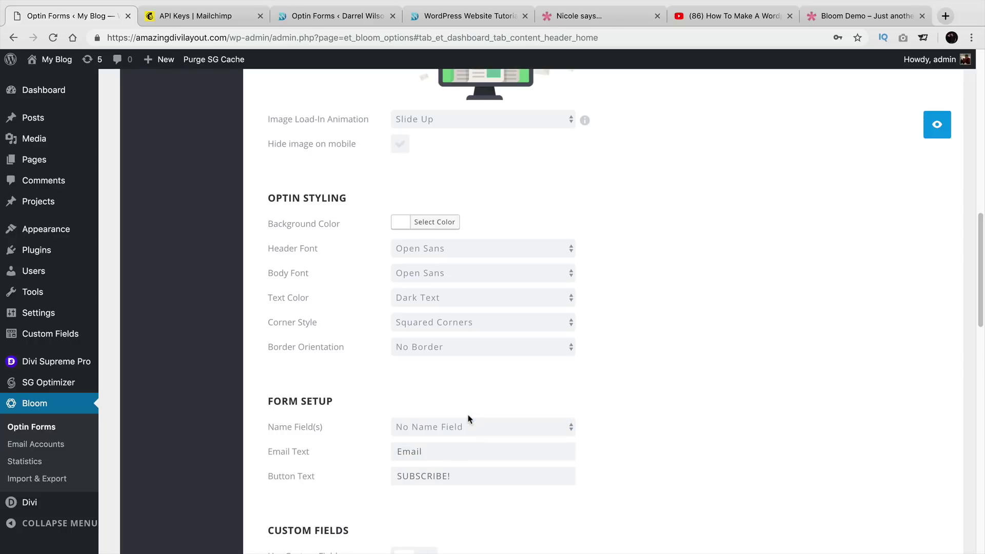
Reload the live blog page so its sidebar optin resets to the email field and SUBSCRIBE! button.
left_click(447, 18)
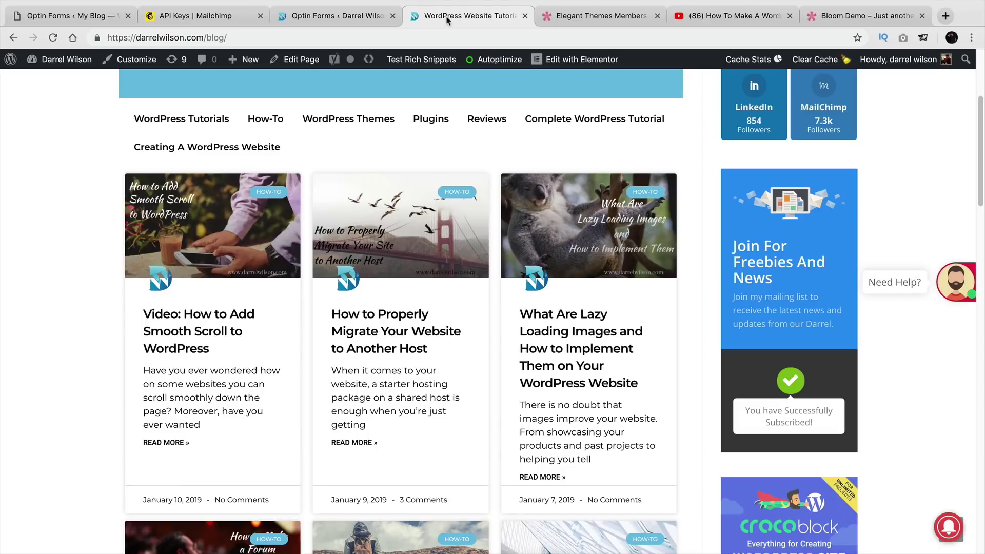
left_click(53, 39)
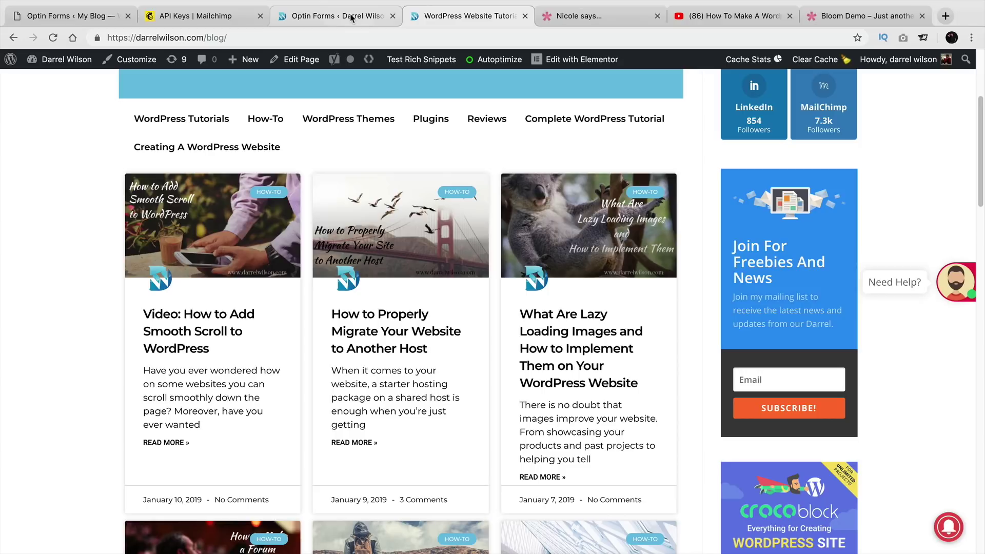
Return to the My Blog site's Bloom optin editor tab.
left_click(281, 16)
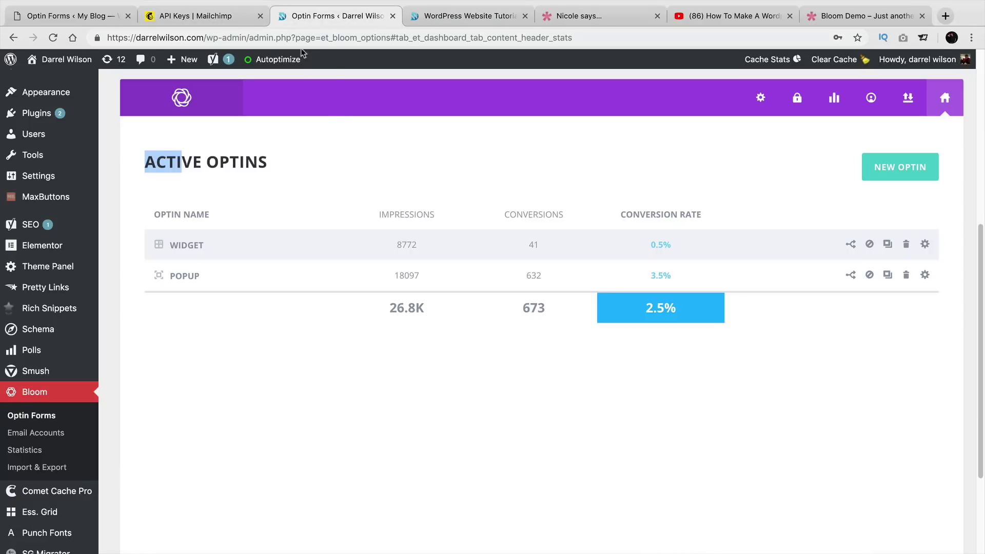
left_click(197, 16)
left_click(102, 16)
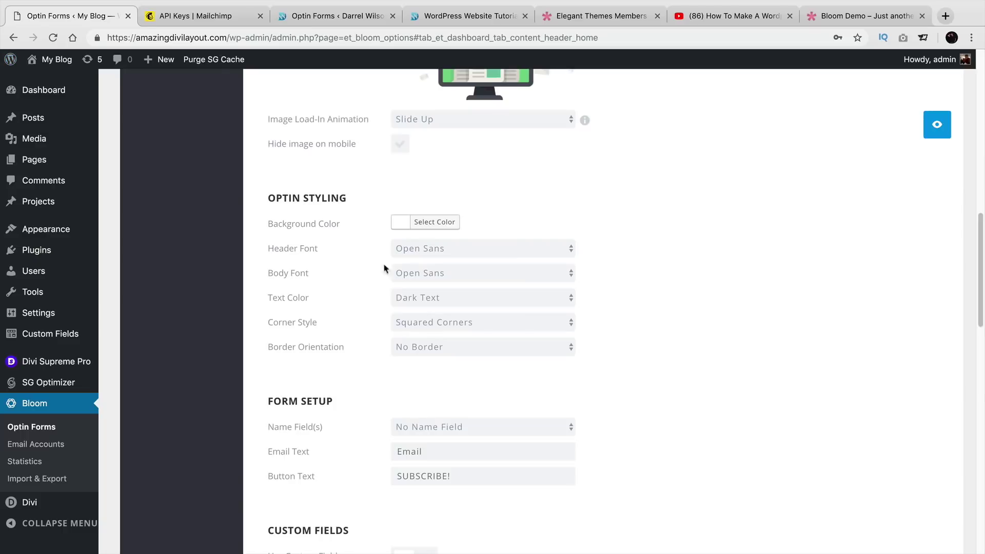
left_click(460, 427)
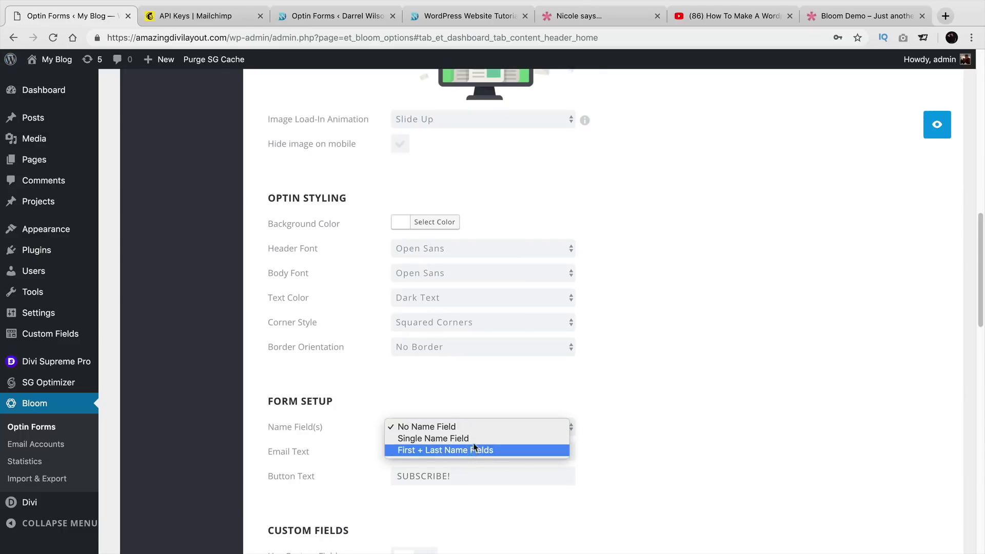
left_click(516, 438)
scroll(460, 416, "down", 3)
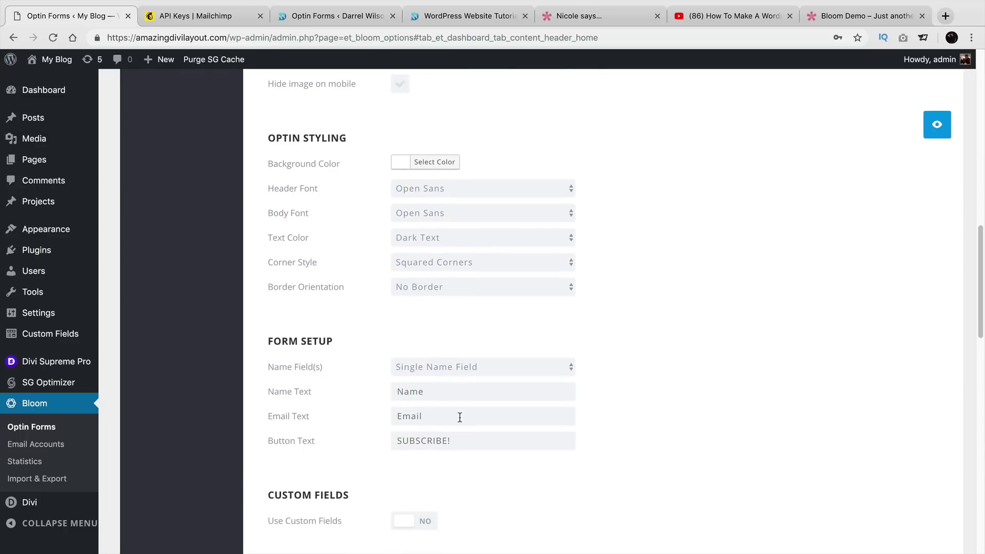
scroll(459, 413, "down", 5)
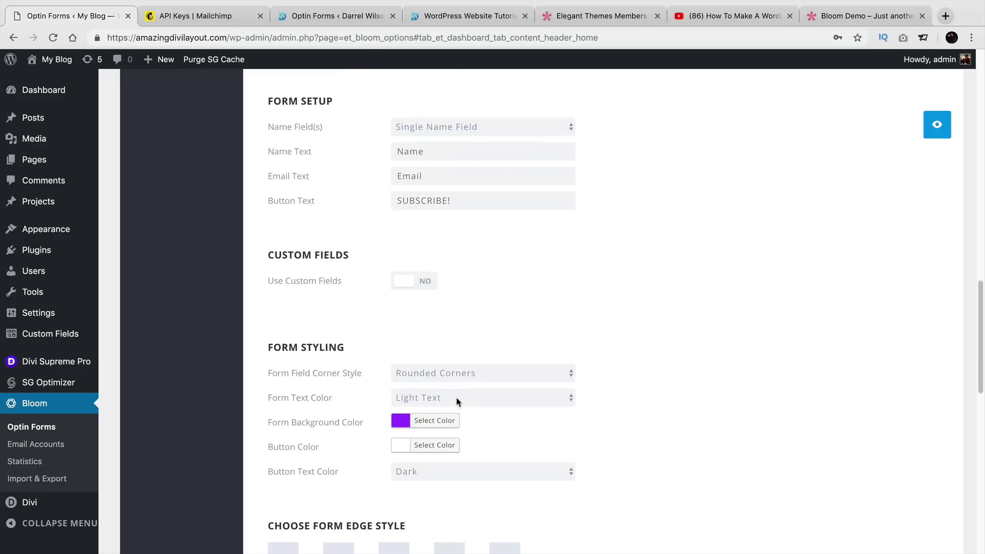
left_click(406, 281)
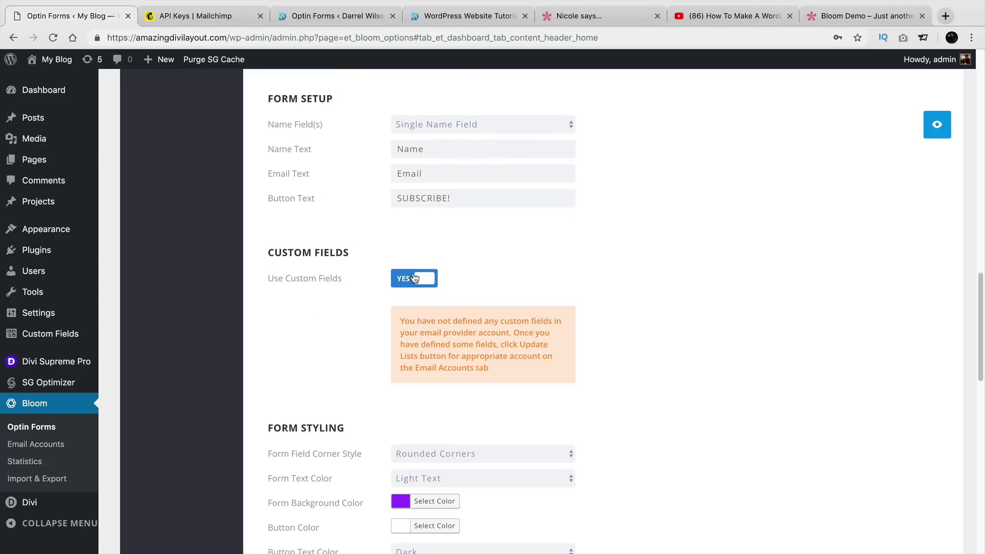
left_click(417, 280)
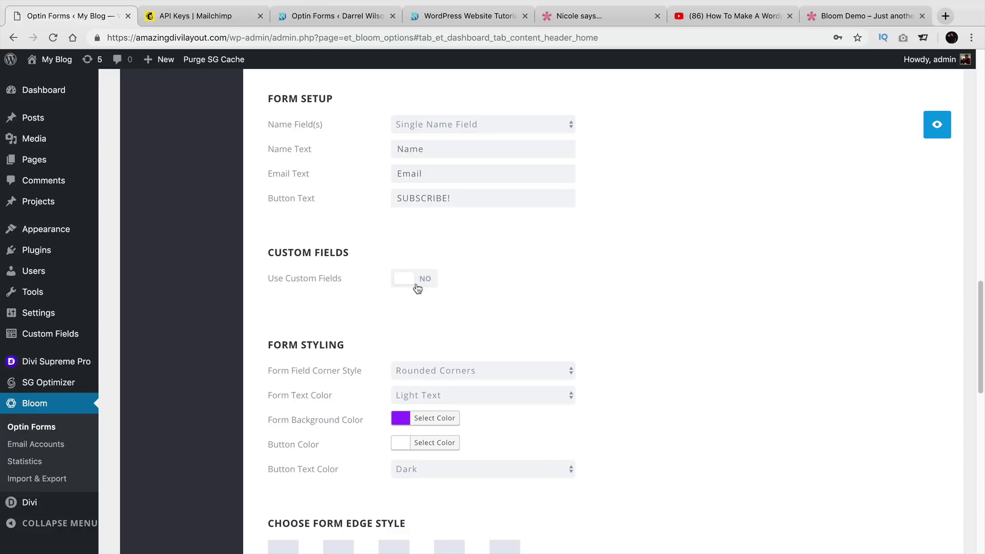
scroll(417, 283, "down", 1)
scroll(425, 336, "down", 1)
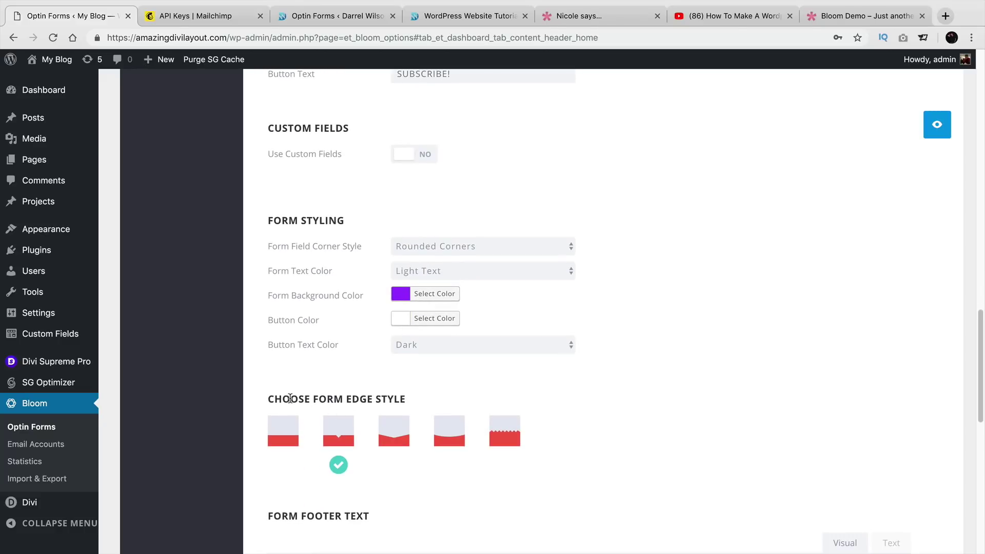
left_click_drag(290, 399, 394, 400)
scroll(405, 399, "down", 2)
scroll(497, 367, "down", 3)
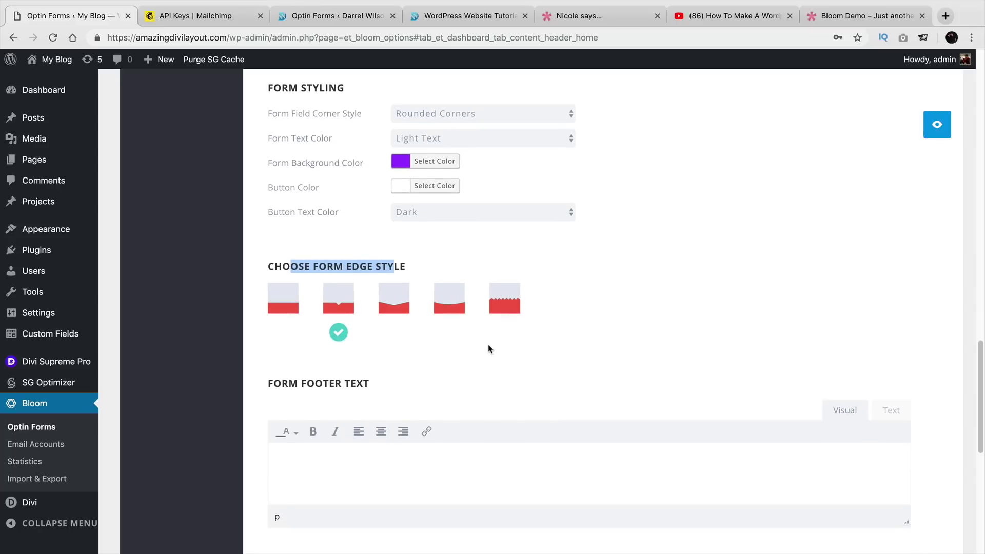
left_click(422, 320)
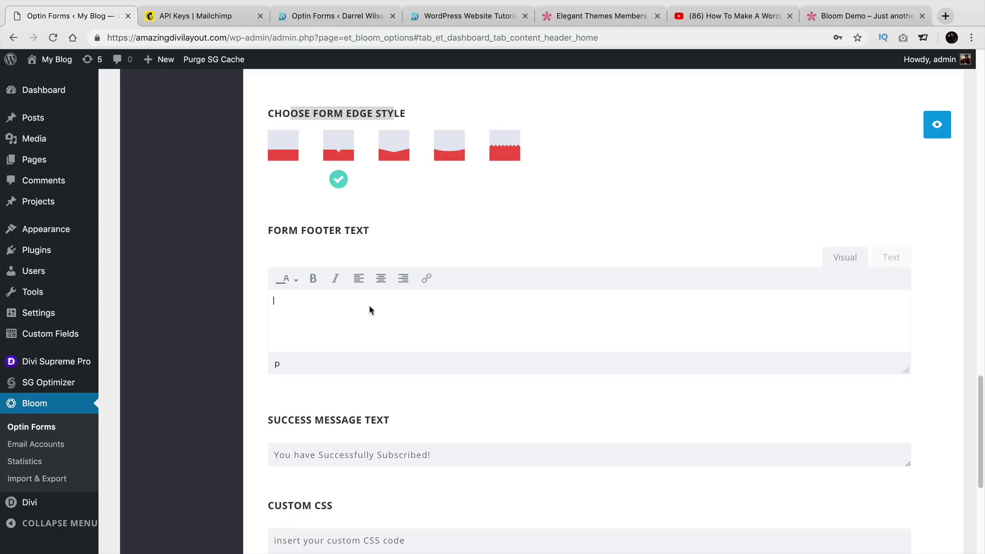
Enter 'we only send an email once a month so we wont spam' as the form footer text.
type("we only se")
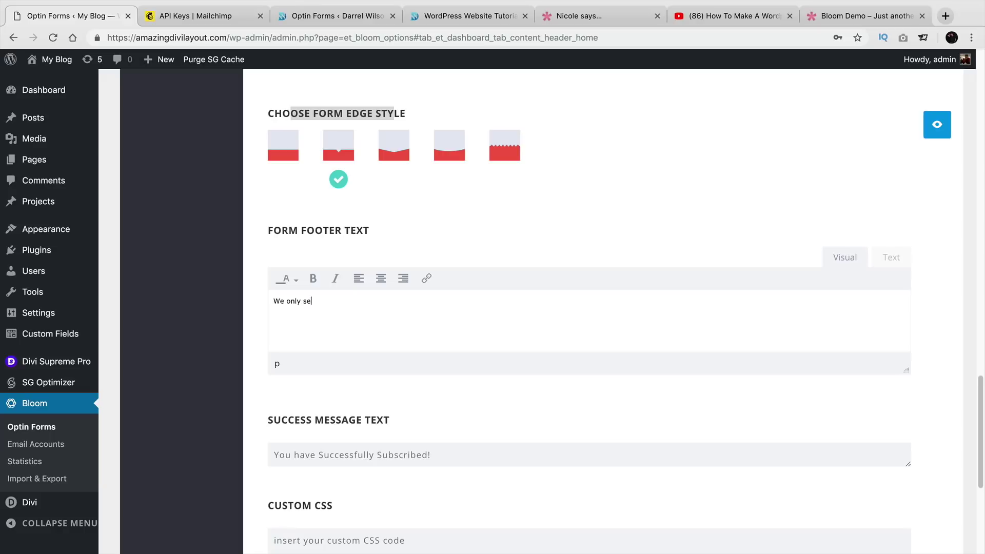
type("nd an email once a month so we won")
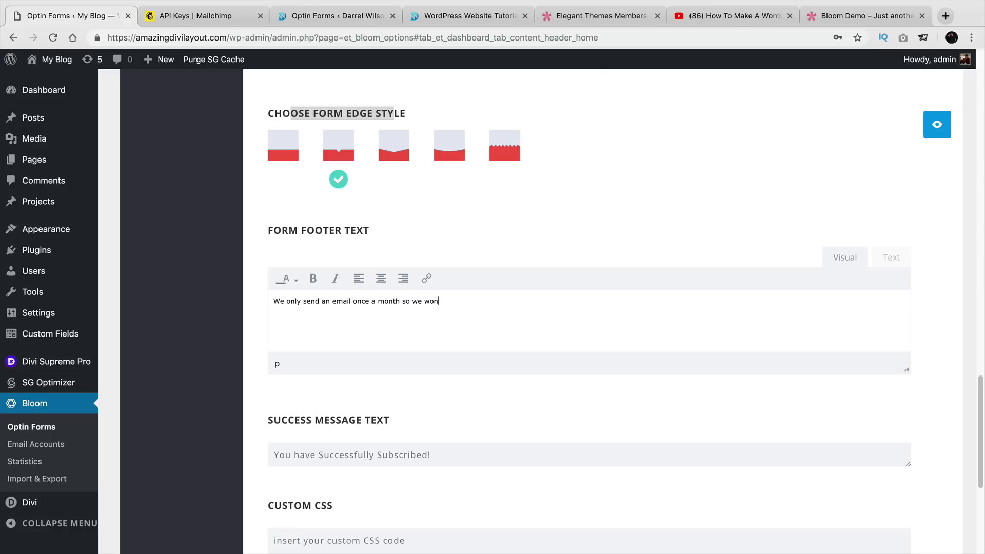
type("t spam!")
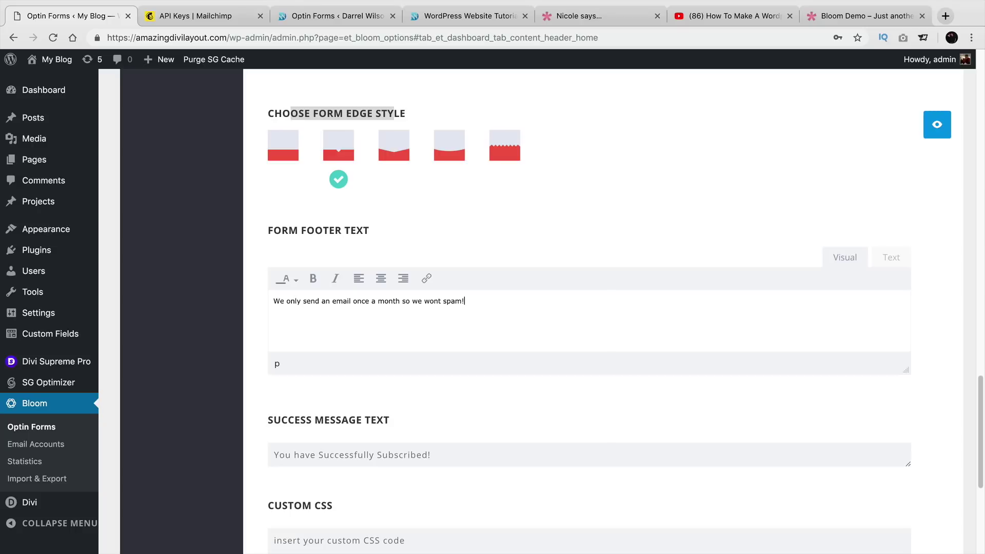
scroll(367, 310, "down", 3)
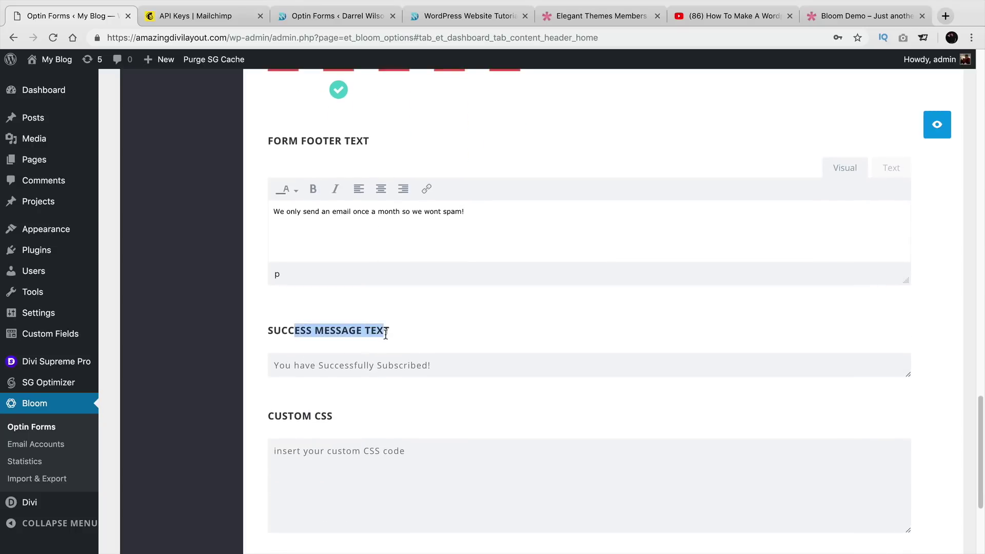
left_click(307, 360)
scroll(415, 365, "down", 4)
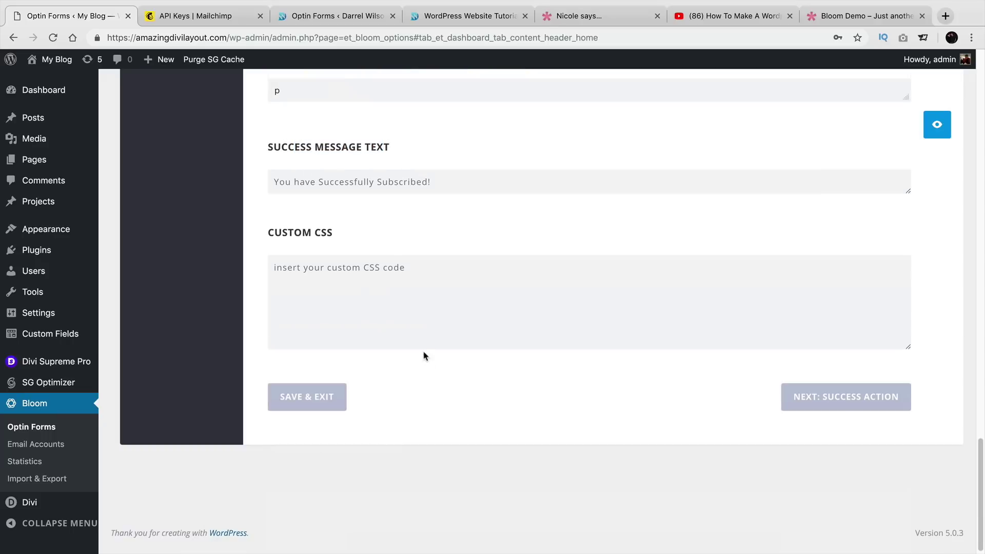
Keep Success Message as the success action after trying Redirect To URL, then Save & Exit.
left_click(814, 406)
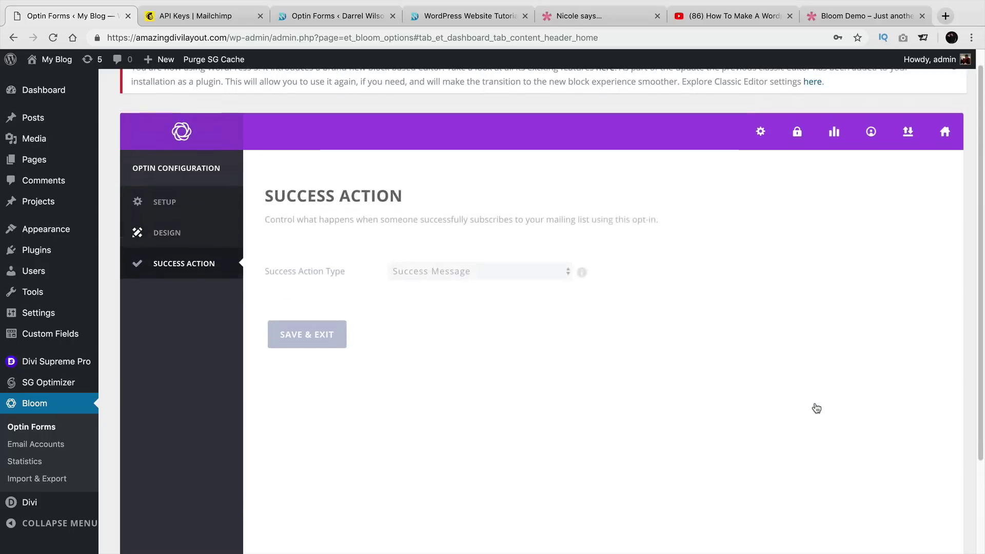
left_click(519, 289)
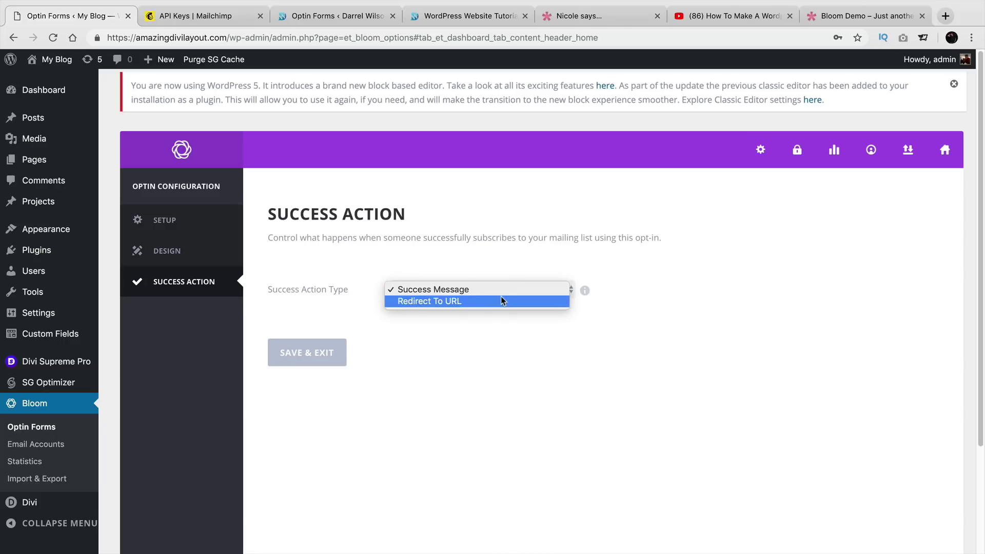
left_click(501, 299)
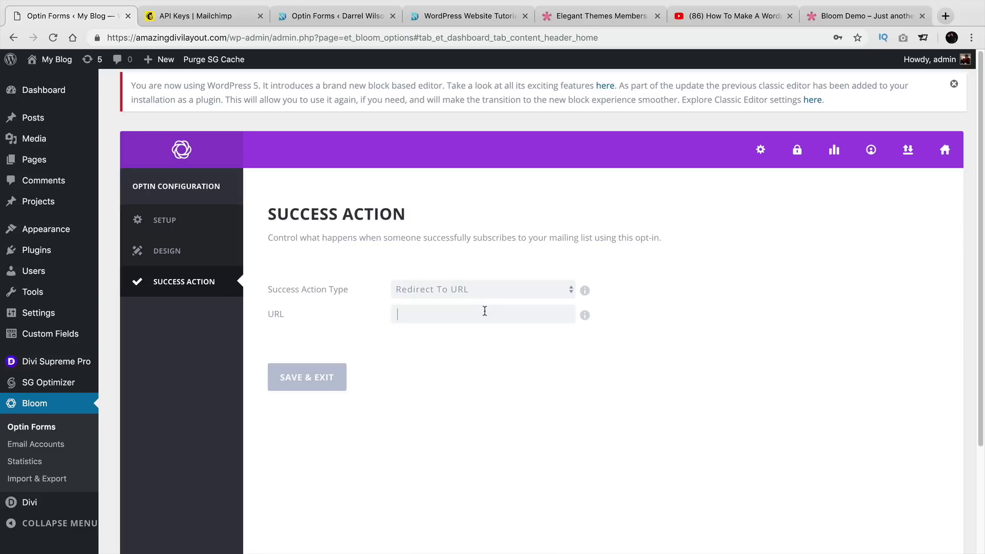
left_click(484, 311)
left_click(485, 291)
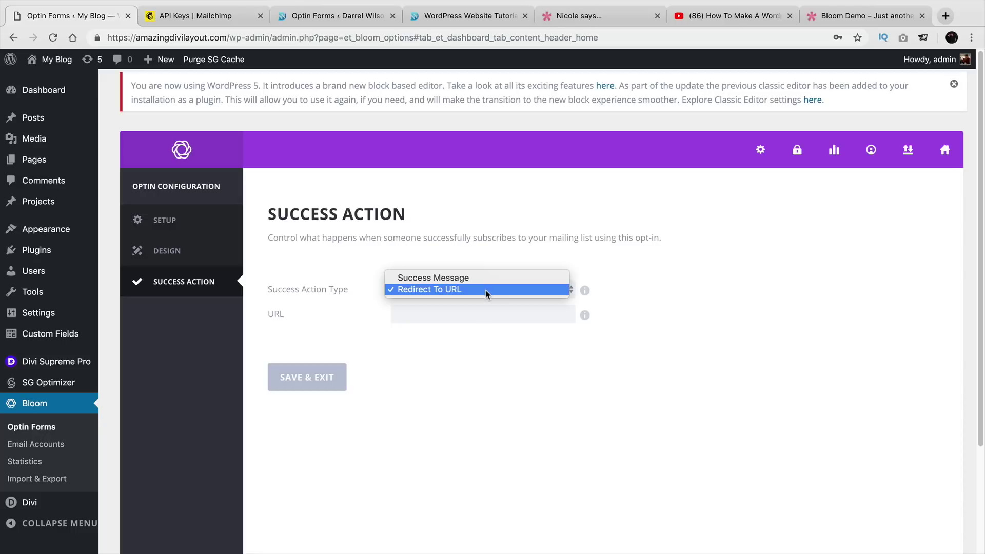
left_click(488, 284)
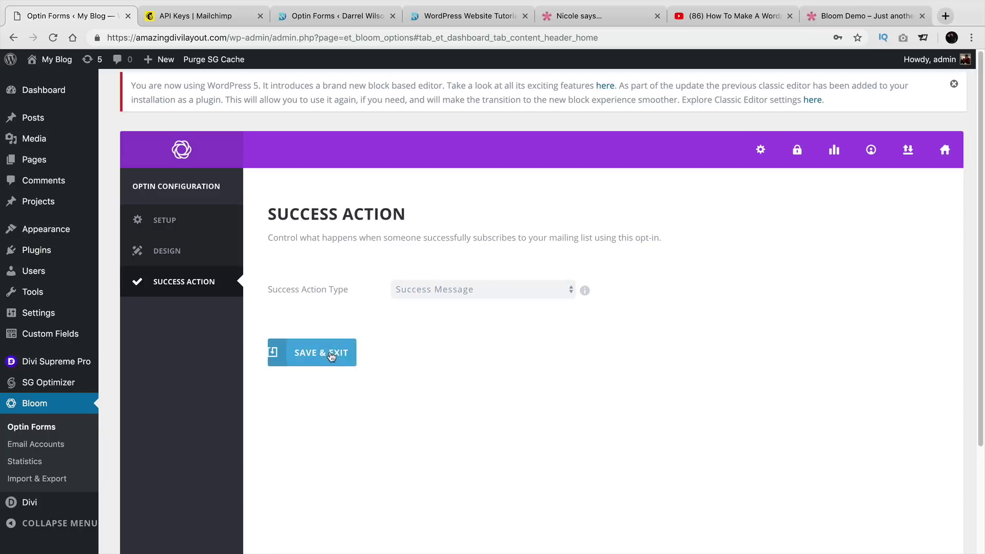
left_click(327, 354)
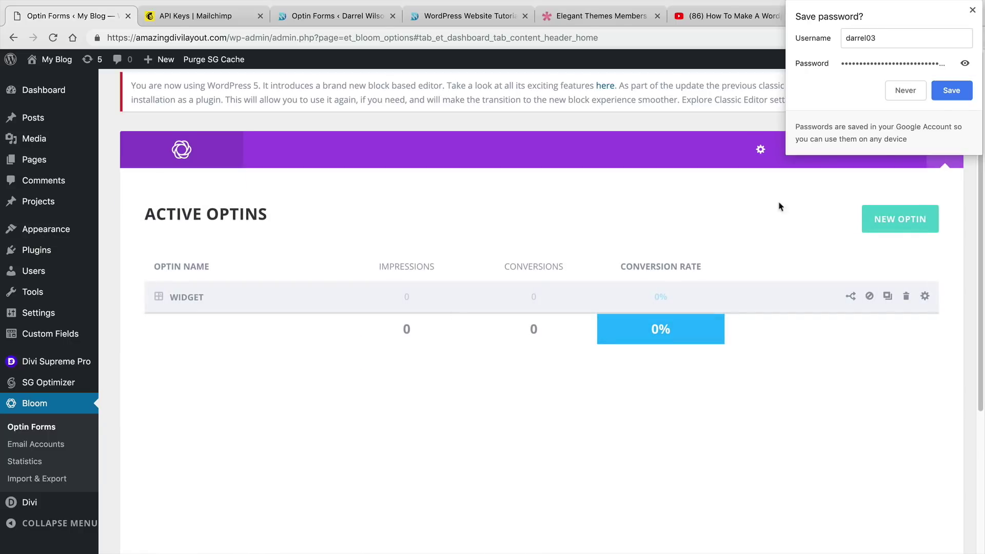
Accept the browser's password-save prompt and go to Appearance > Widgets.
left_click(951, 94)
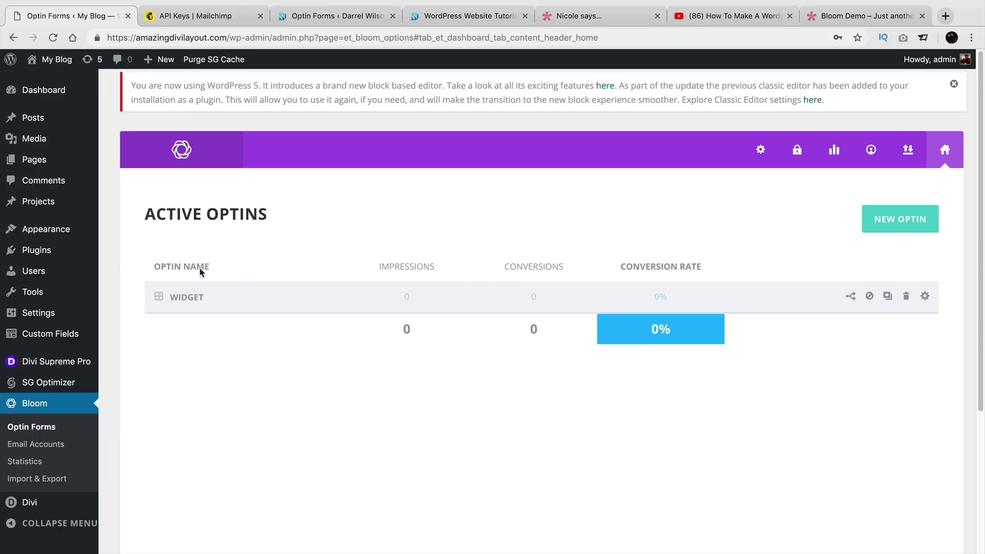
mouse_move(82, 248)
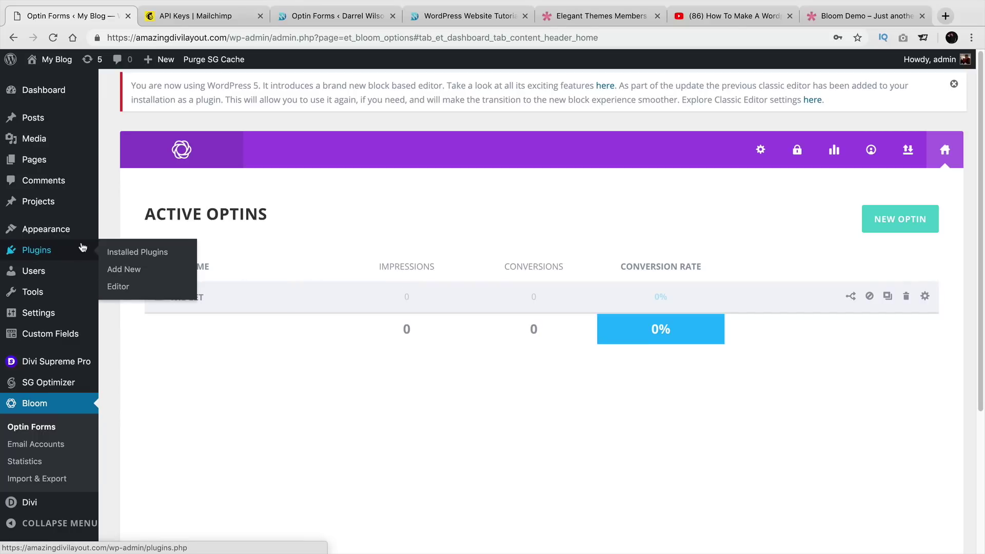
mouse_move(72, 232)
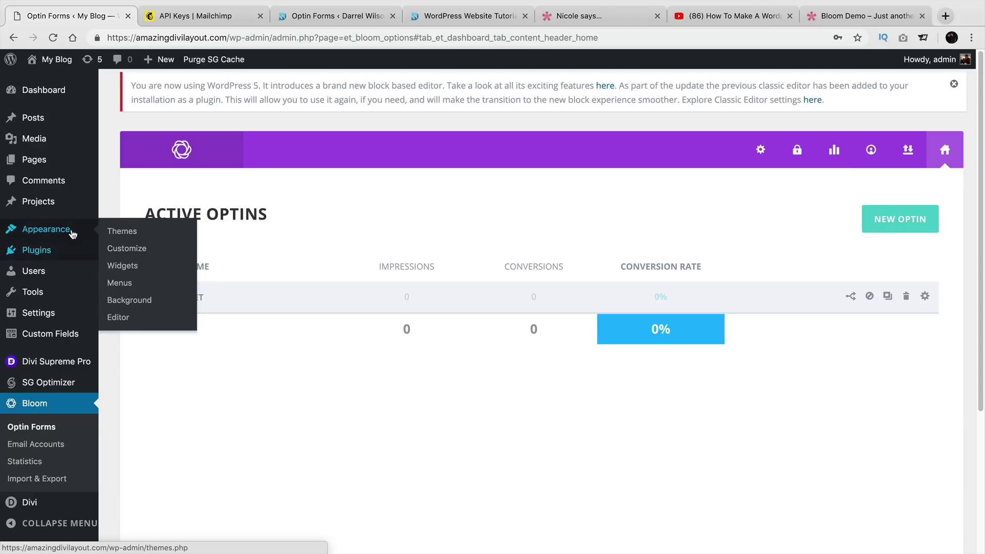
left_click(124, 267)
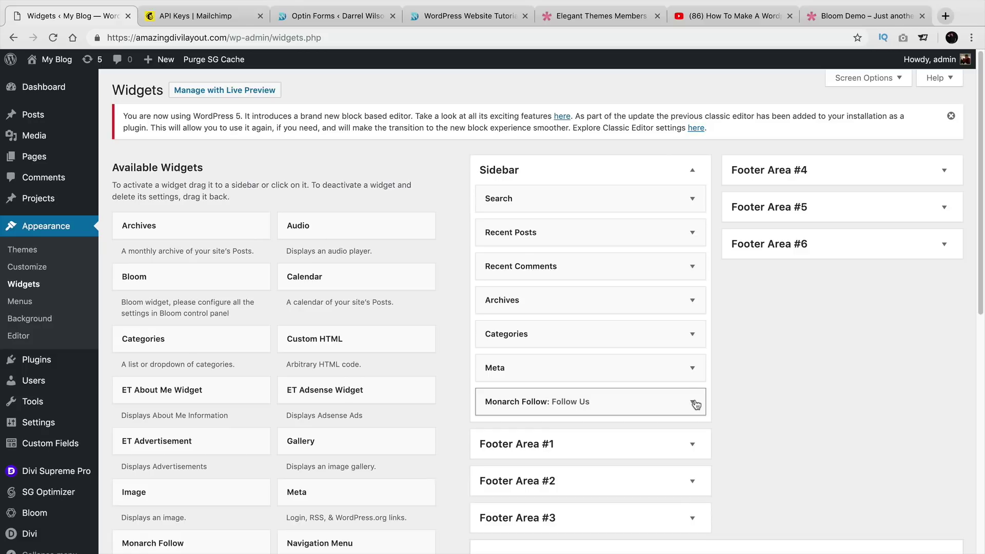
Add a Bloom widget to the Sidebar, link it to the Widget optin, and save it.
scroll(513, 352, "down", 1)
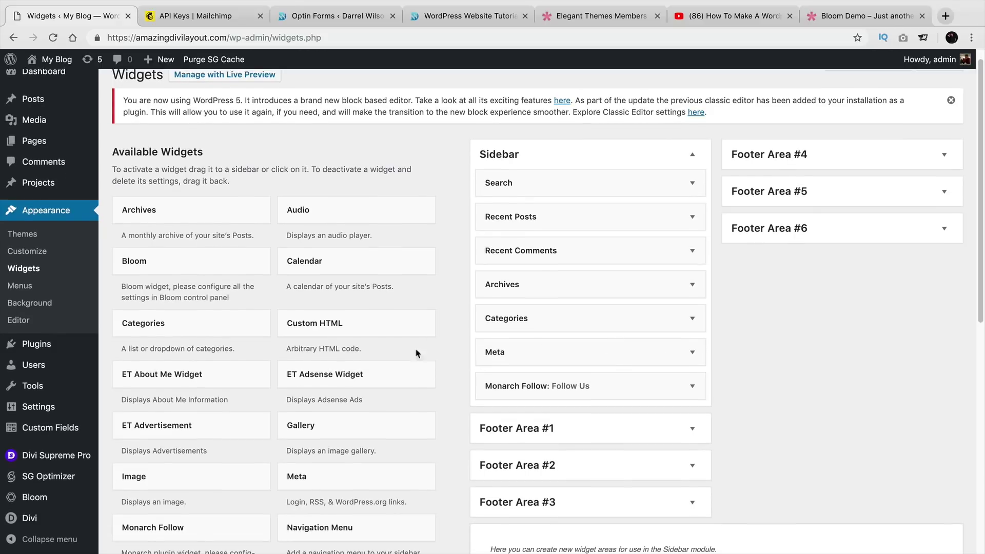
left_click(240, 262)
left_click(195, 265)
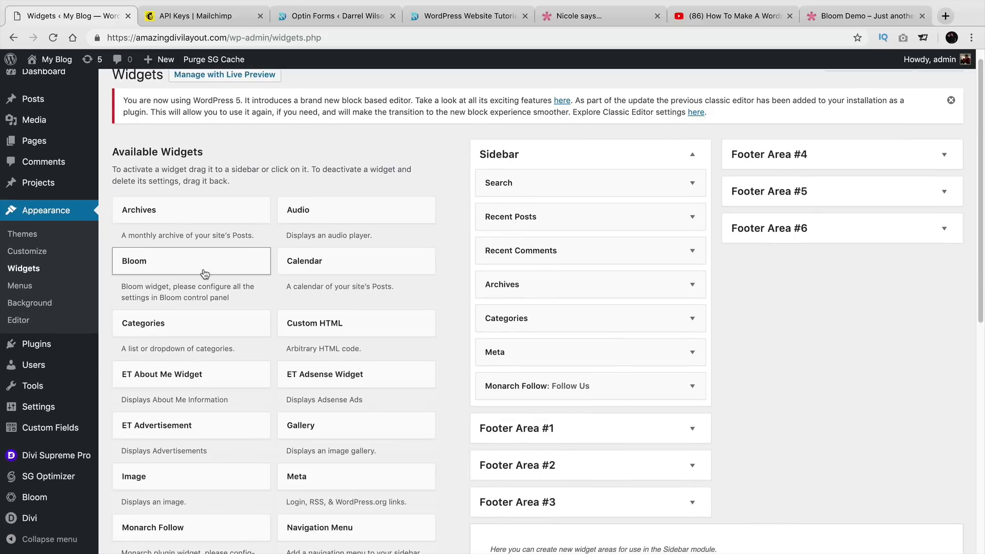
left_click_drag(195, 264, 567, 180)
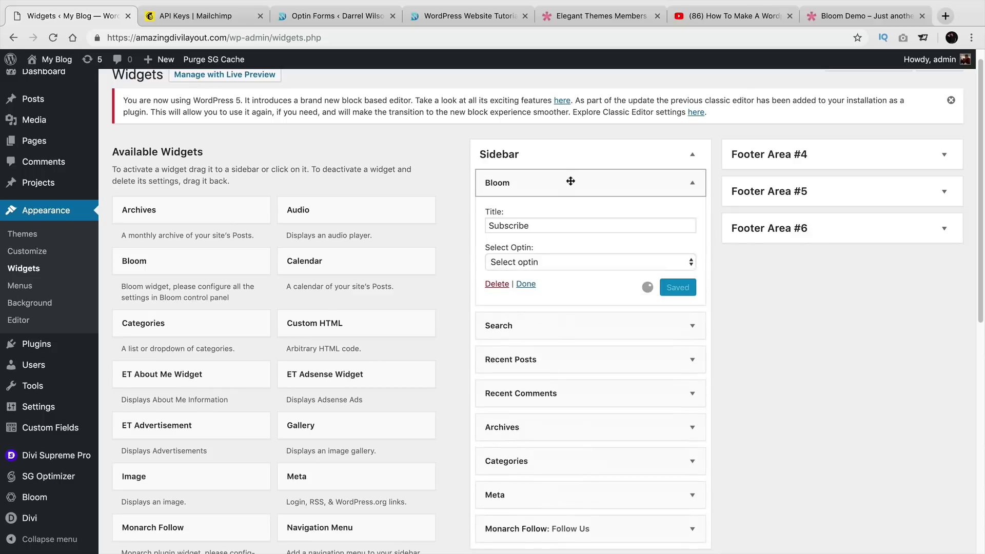
left_click(580, 260)
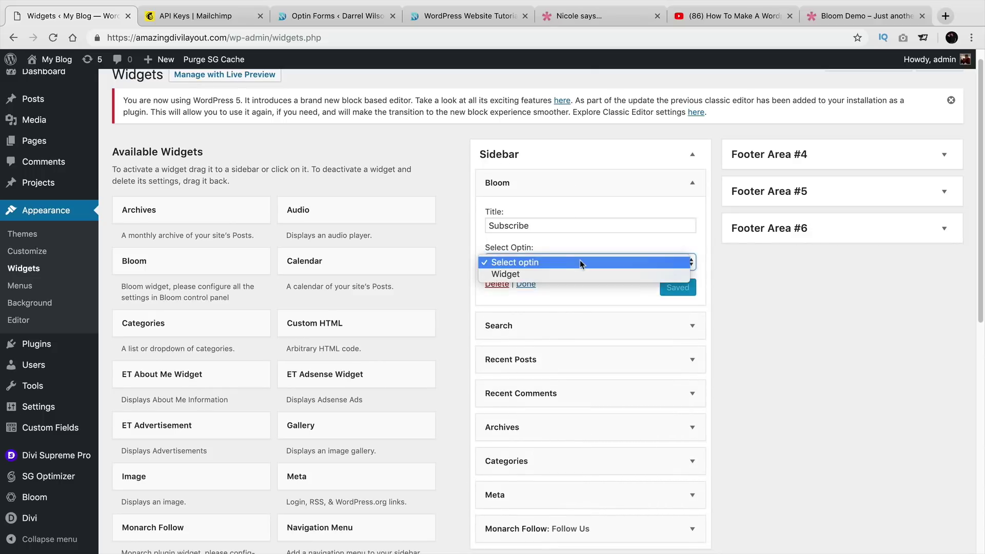
left_click(580, 274)
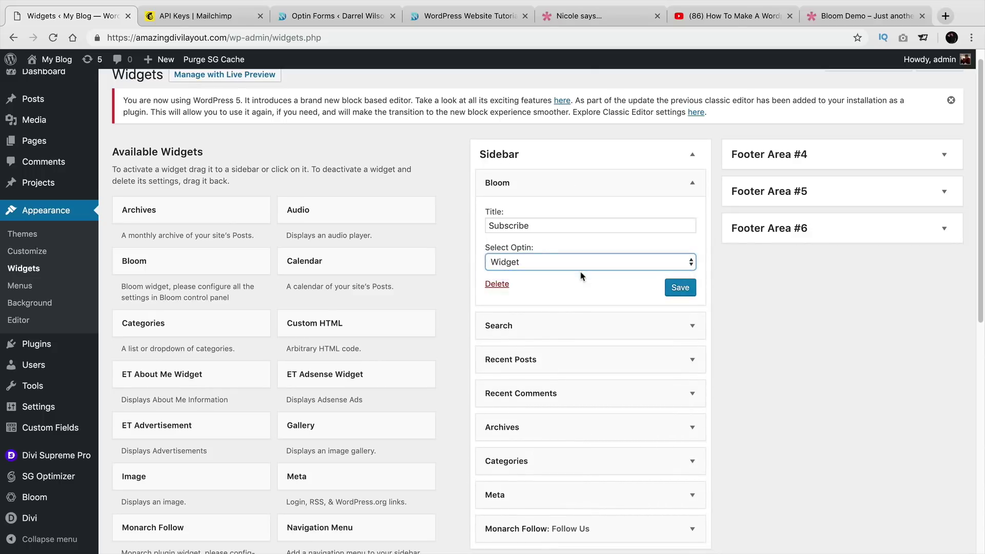
left_click(678, 288)
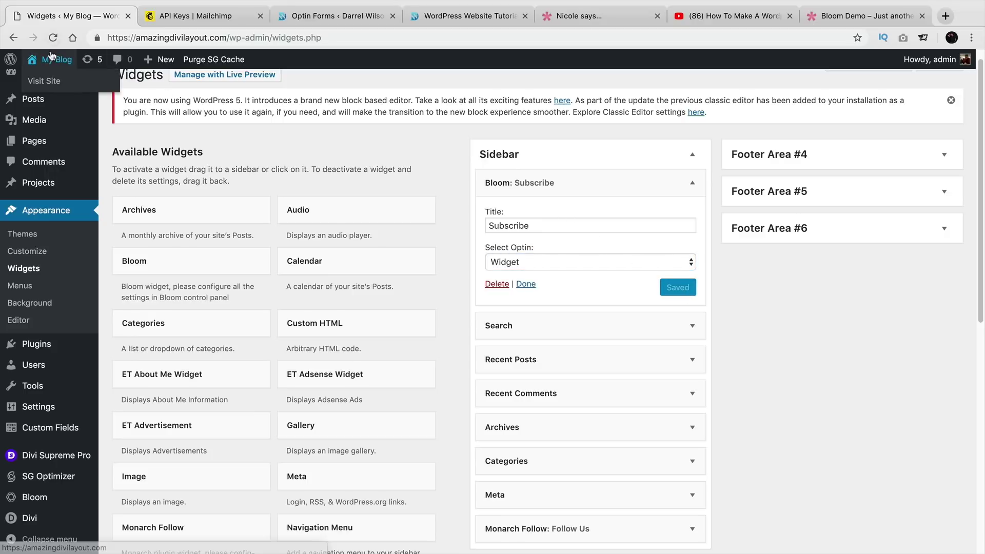
Open the 'Things to know about wordpress' blog post on the live site and close the Share This popup.
left_click(52, 81)
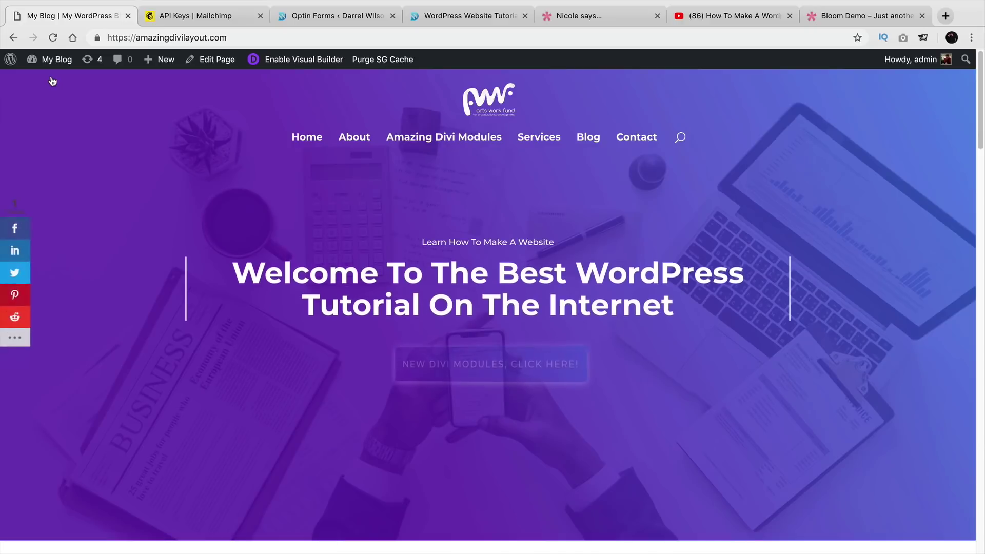
left_click(587, 136)
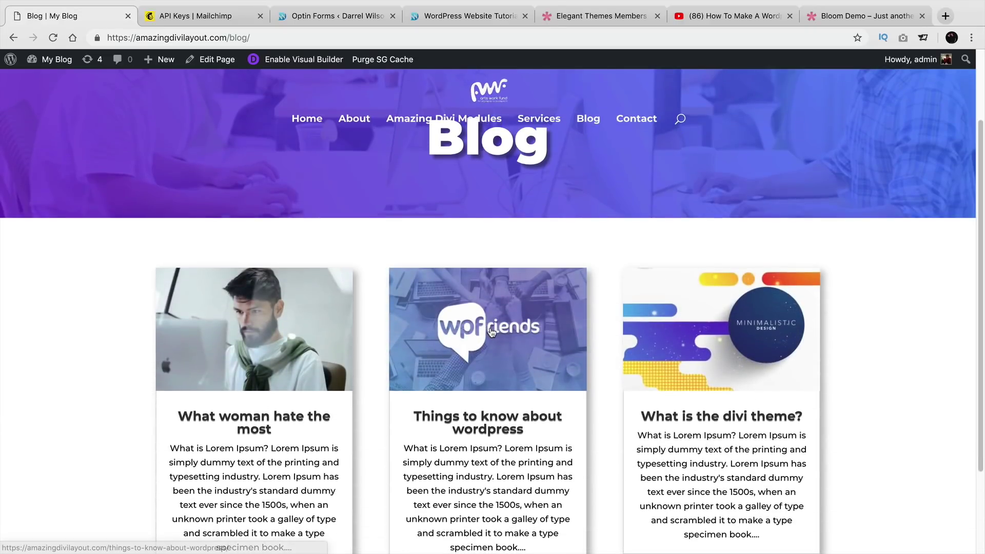
left_click(442, 347)
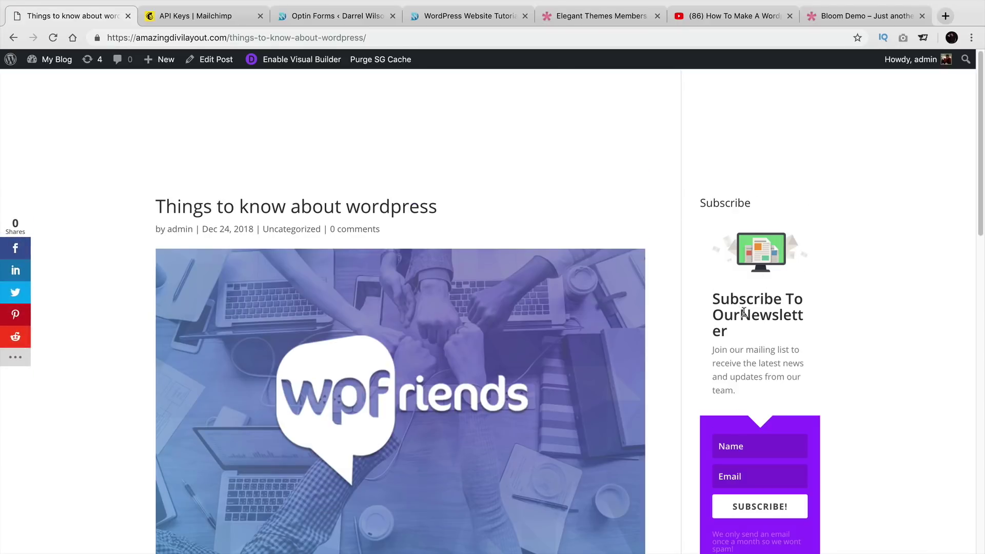
left_click_drag(741, 313, 778, 314)
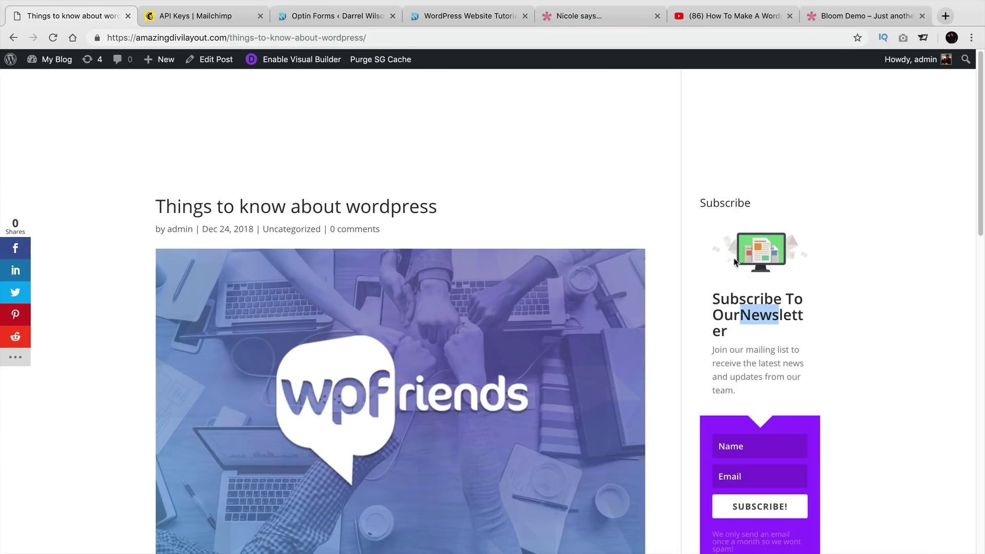
scroll(735, 261, "down", 2)
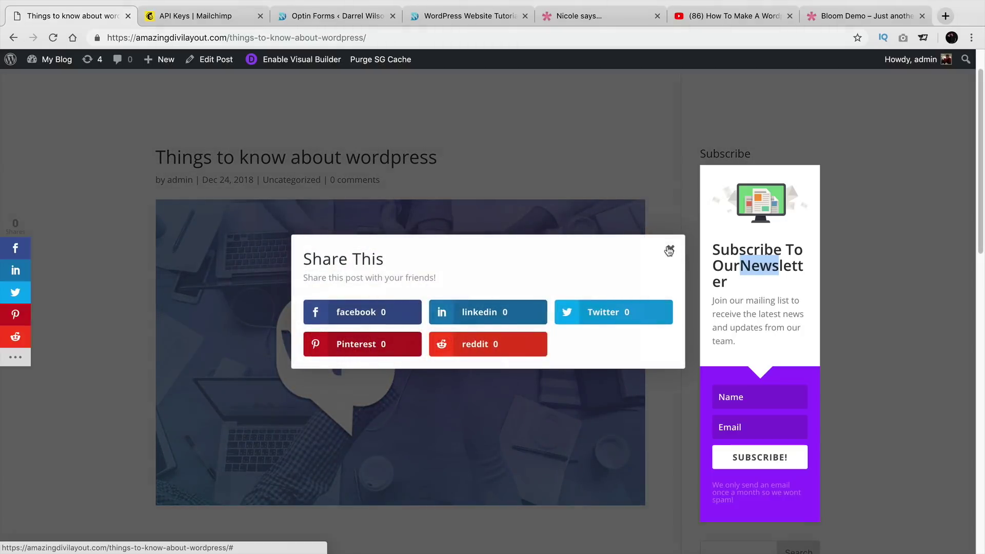
left_click(669, 250)
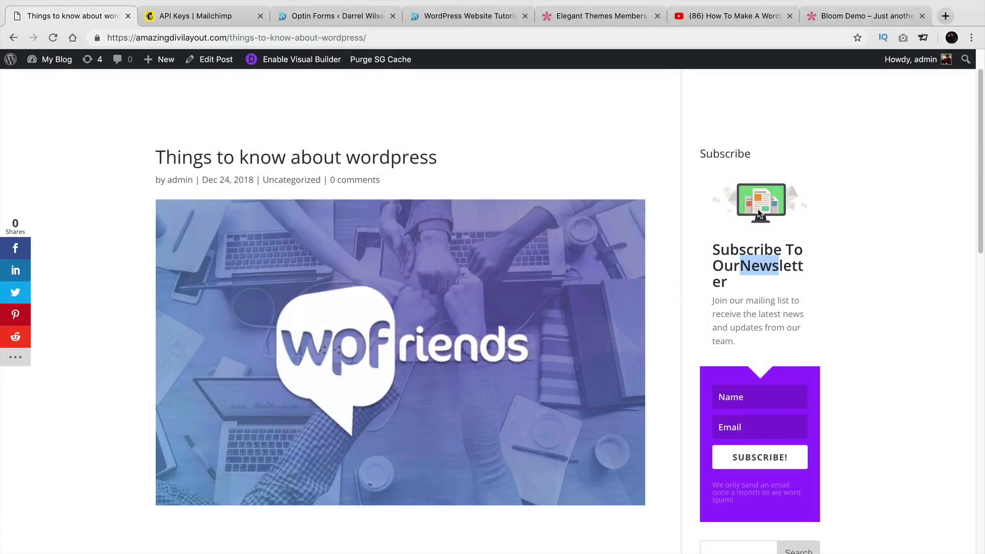
scroll(759, 214, "down", 6)
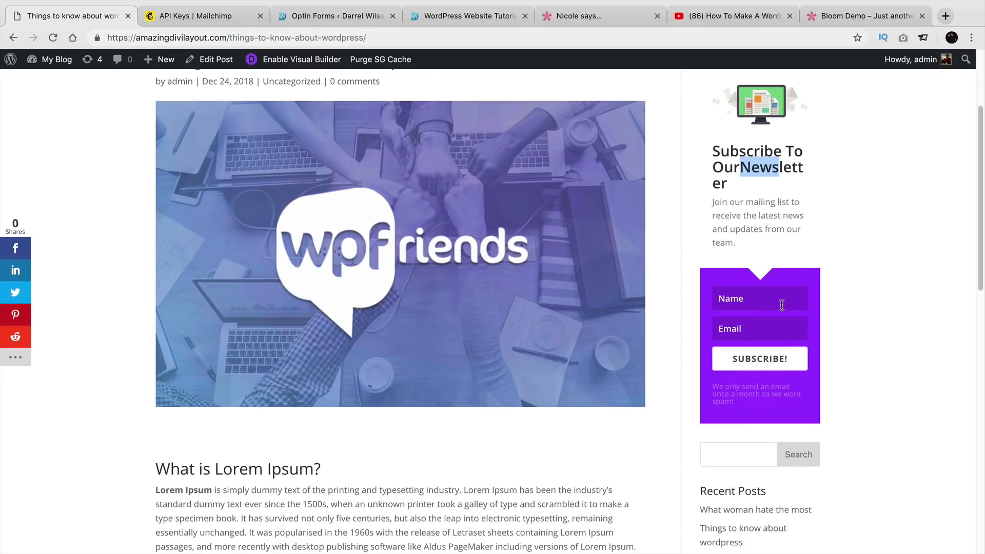
scroll(781, 340, "up", 4)
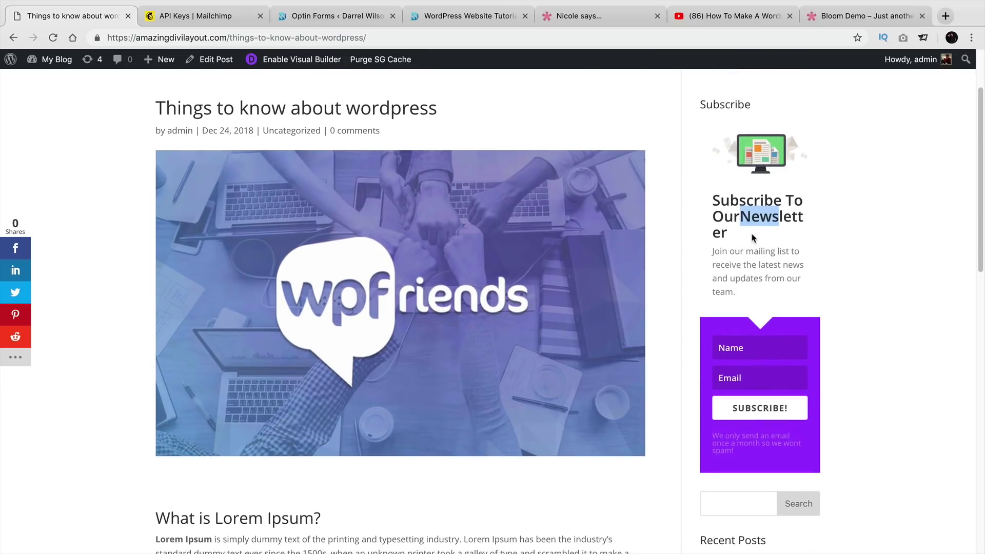
left_click(752, 237)
left_click_drag(739, 214, 749, 214)
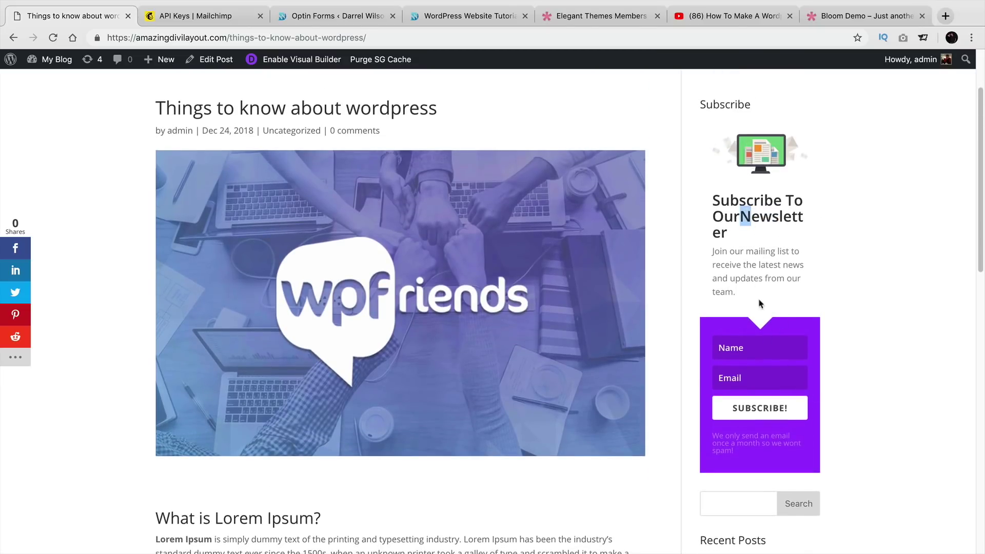
Fill the sidebar widget with a test name and e-mail address and submit the subscription.
left_click(744, 346)
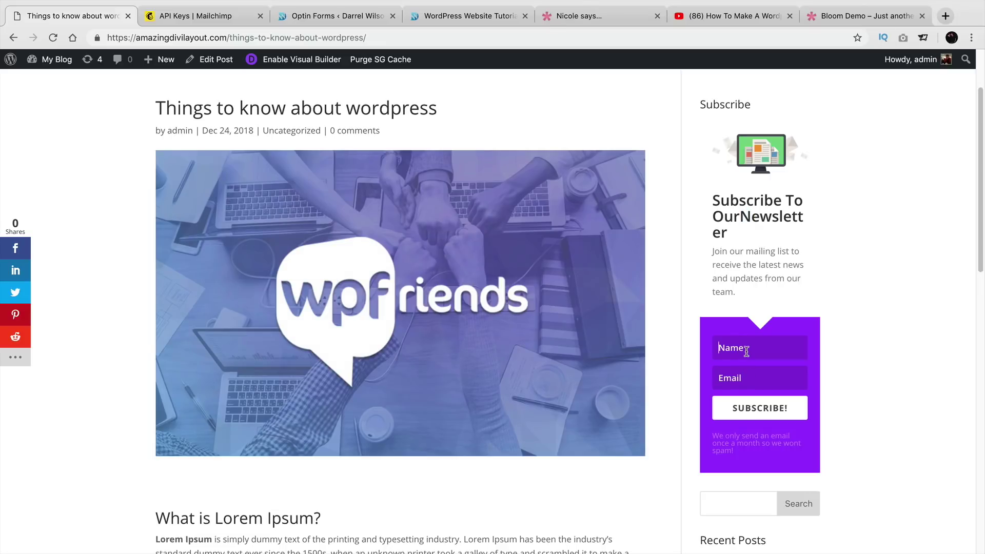
left_click(747, 373)
left_click_drag(734, 451, 713, 436)
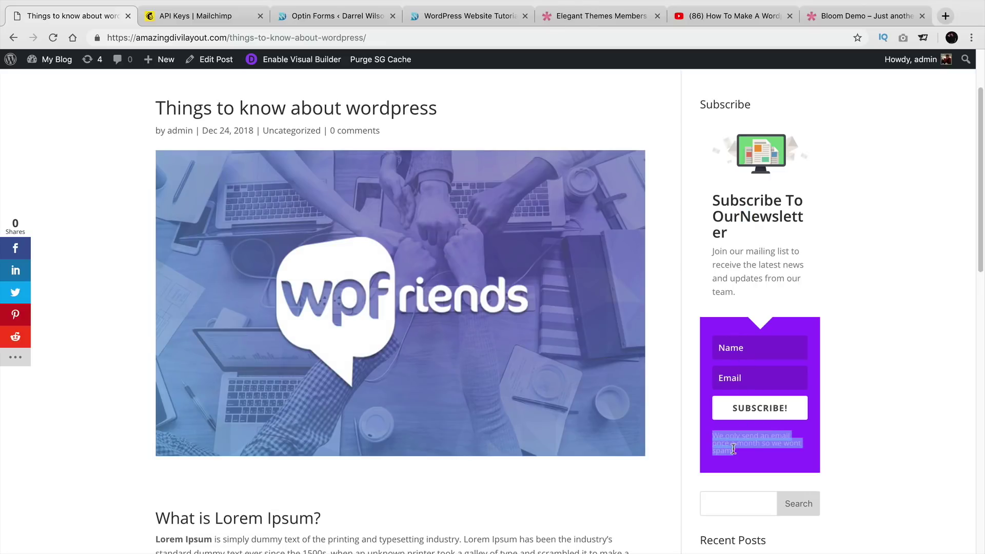
left_click(734, 450)
left_click(738, 345)
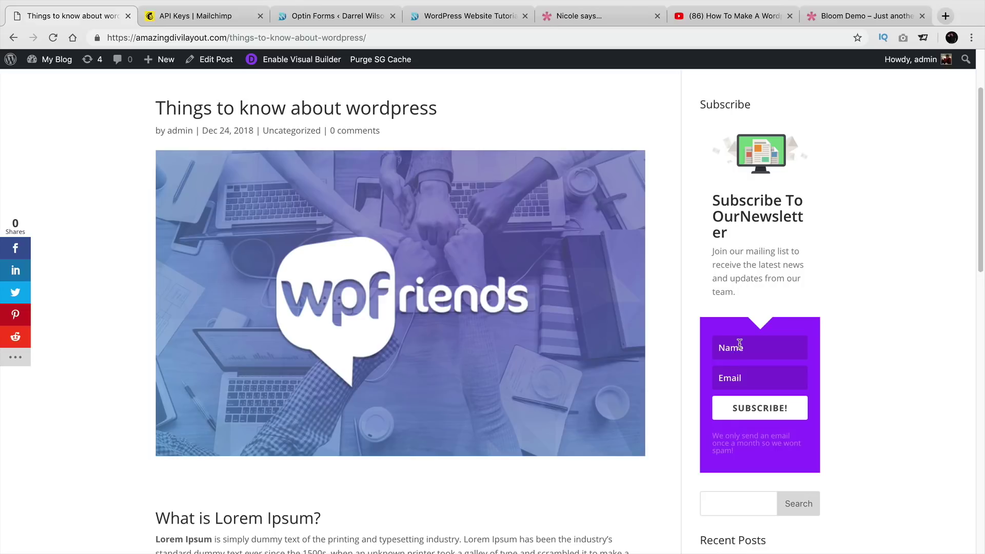
type("darrel wilson")
left_click(738, 378)
type("coasodas")
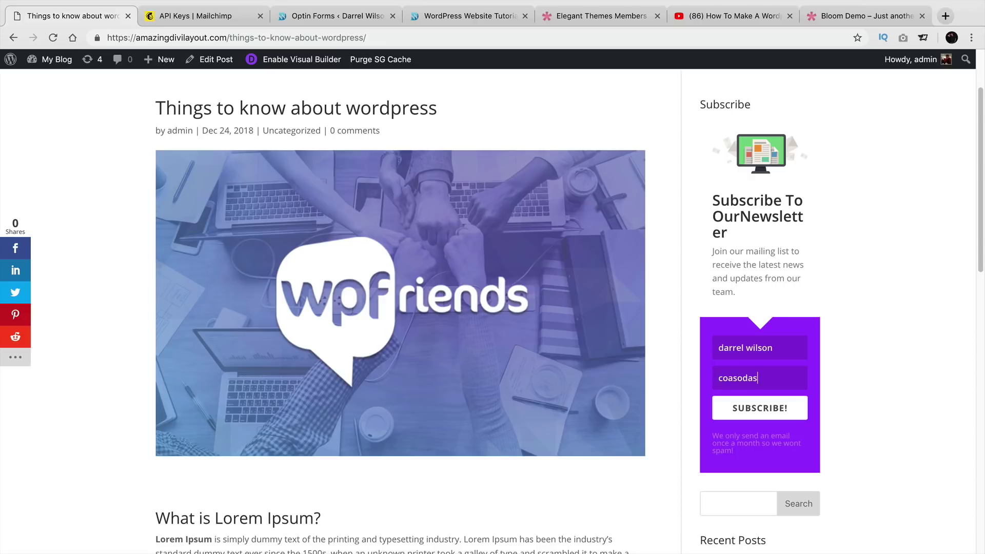
key("BackSpace")
key("BackSpace")
key("BackSpace")
key("BackSpace")
key("BackSpace")
key("BackSpace")
key("BackSpace")
key("BackSpace")
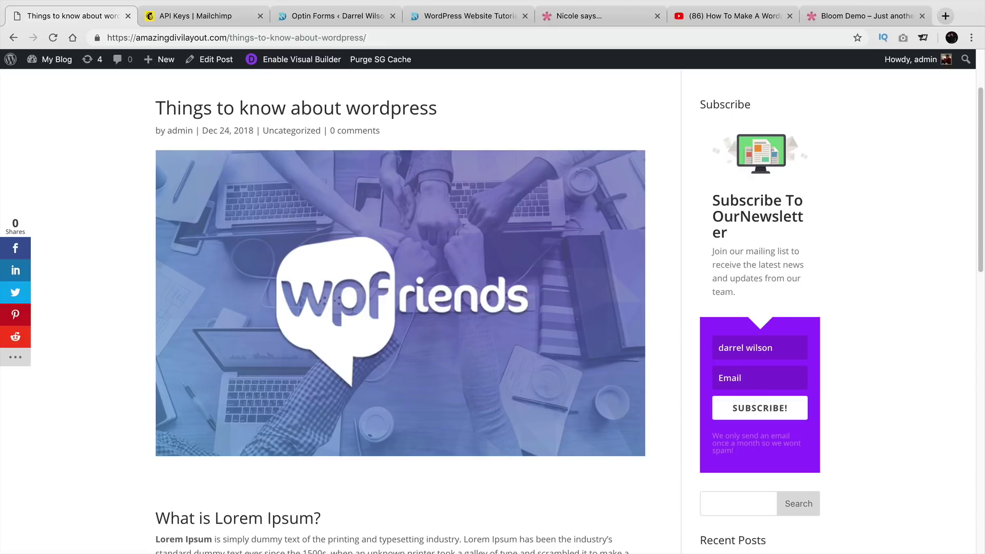
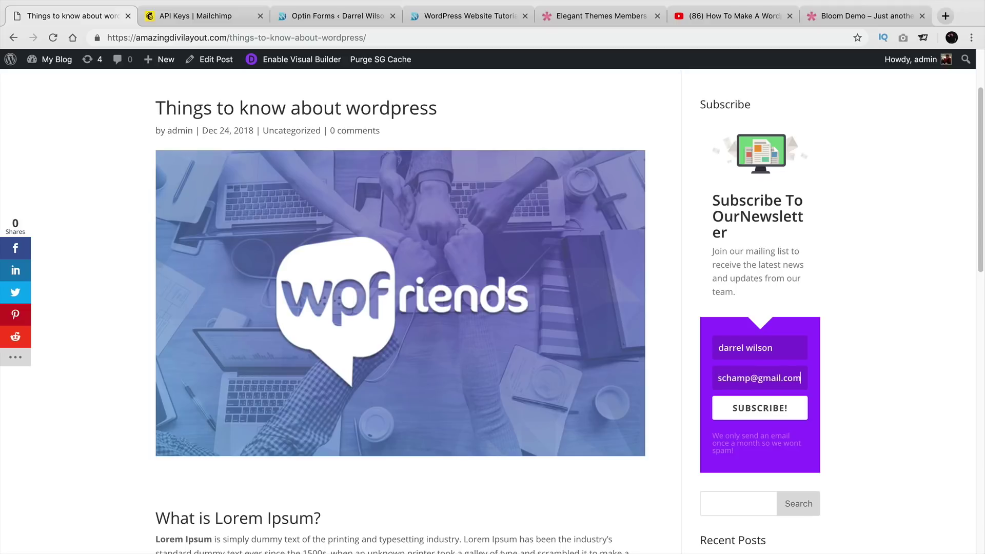
double_click(752, 348)
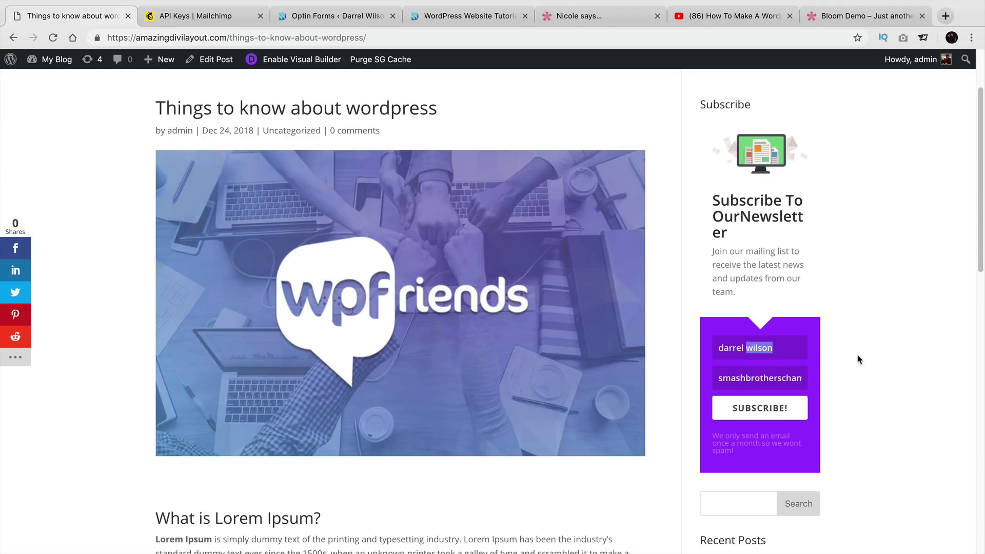
key("BackSpace")
key("BackSpace")
left_click(796, 415)
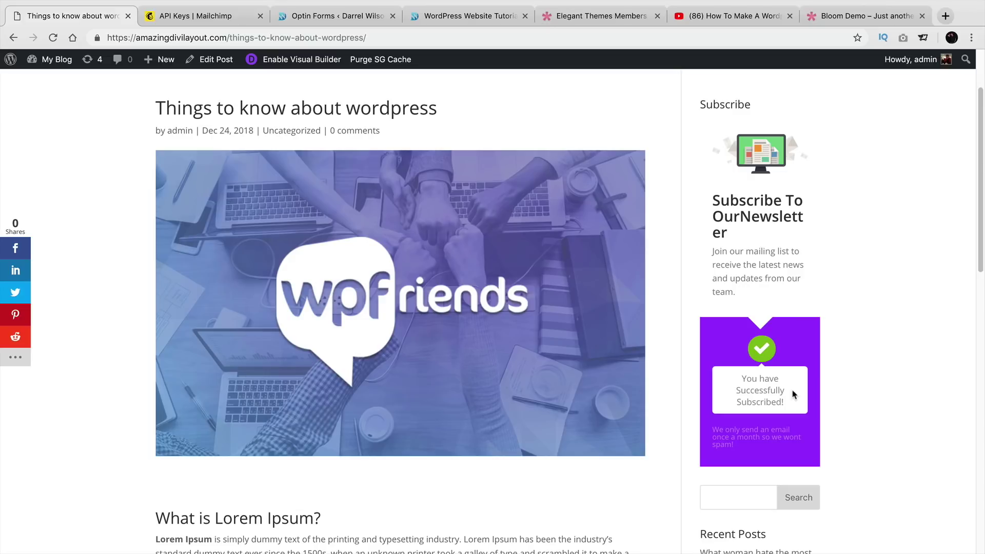
Review Bloom's Statistics page from the admin dashboard, then return to the Active Optins list.
mouse_move(57, 59)
left_click(63, 82)
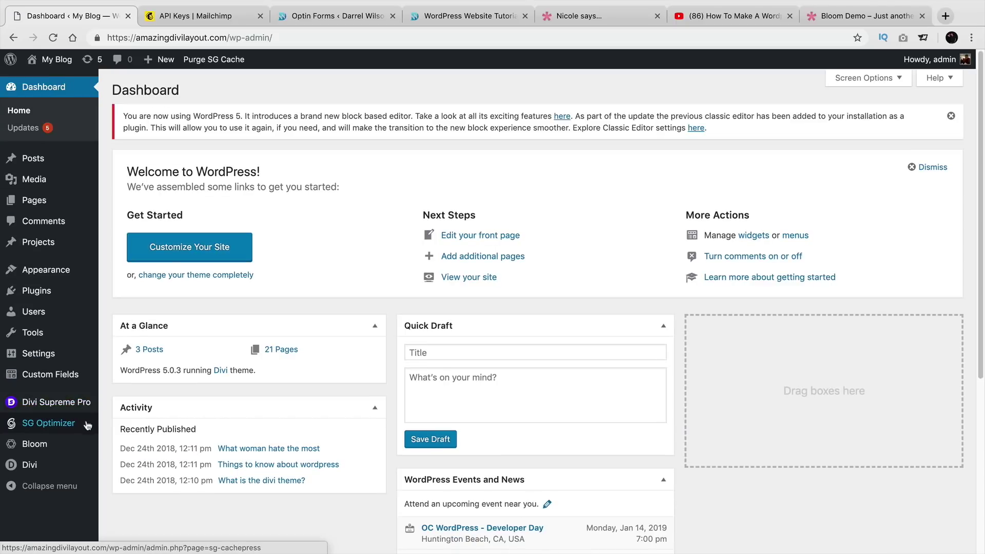
mouse_move(80, 446)
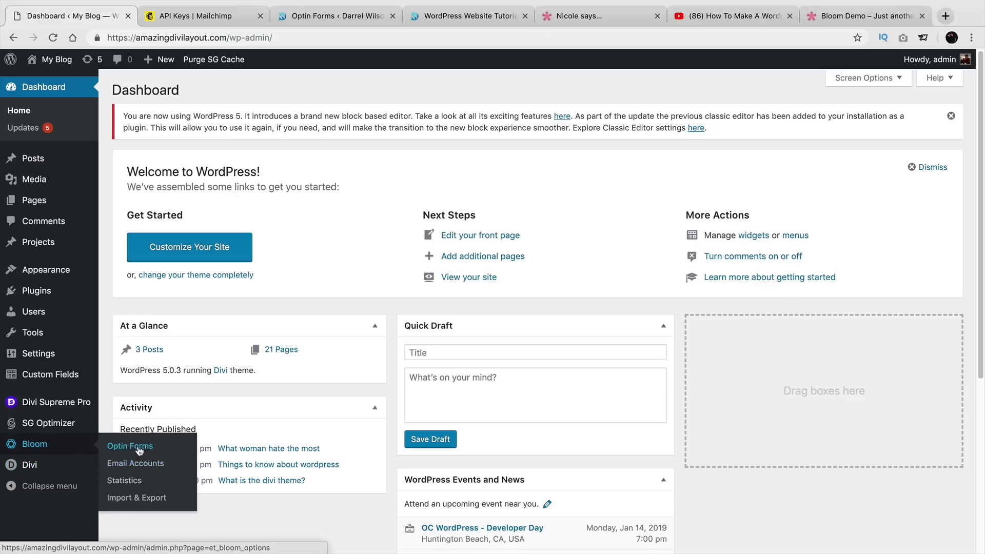
left_click(124, 480)
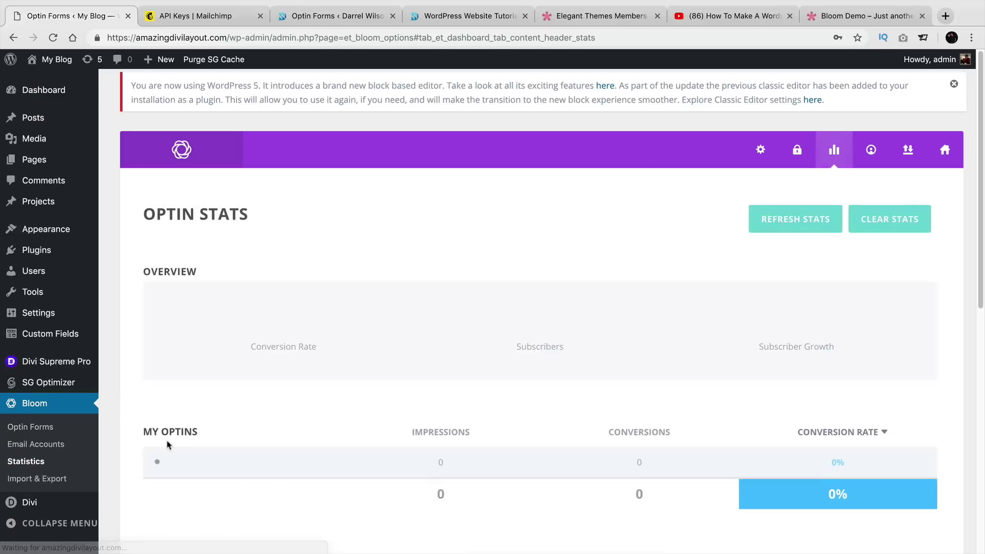
scroll(315, 337, "down", 1)
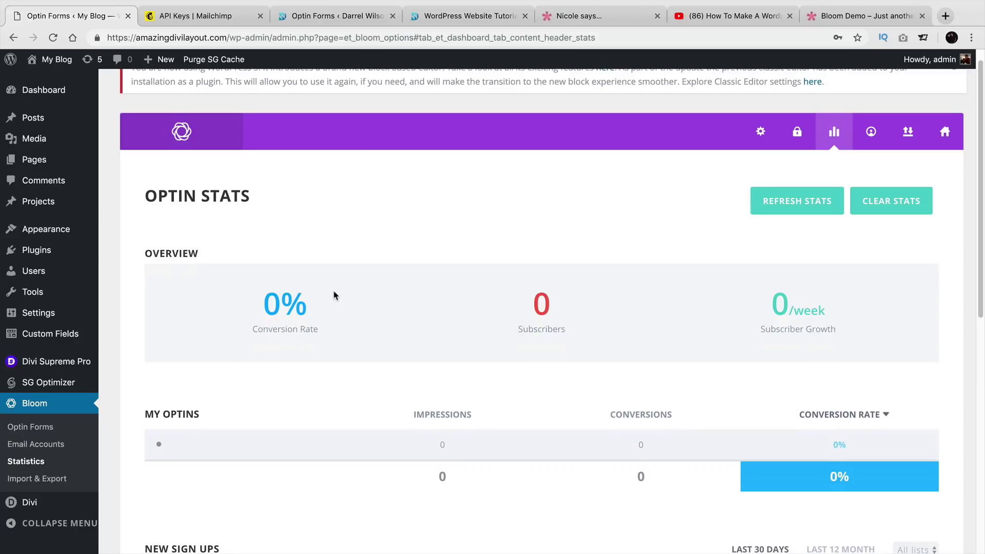
scroll(443, 291, "down", 1)
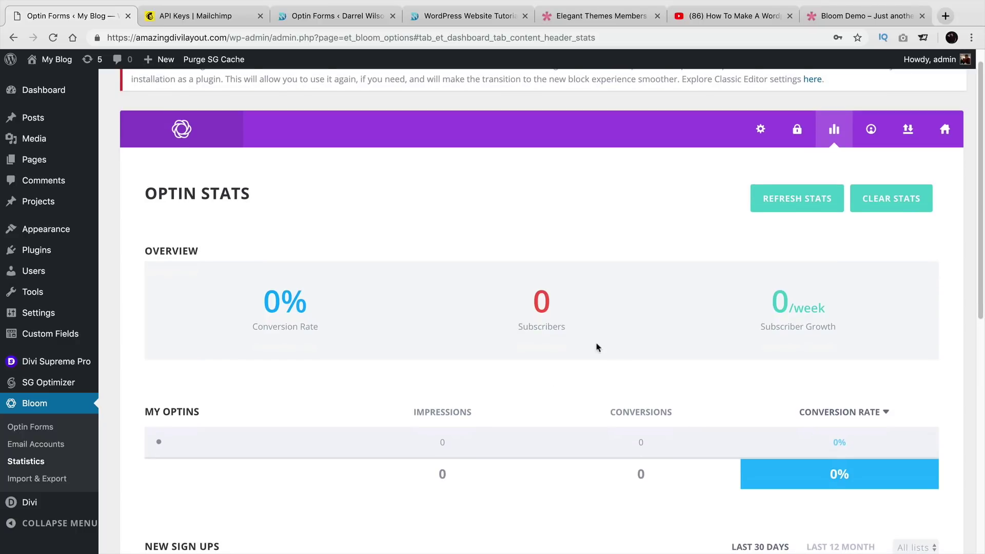
scroll(595, 350, "down", 2)
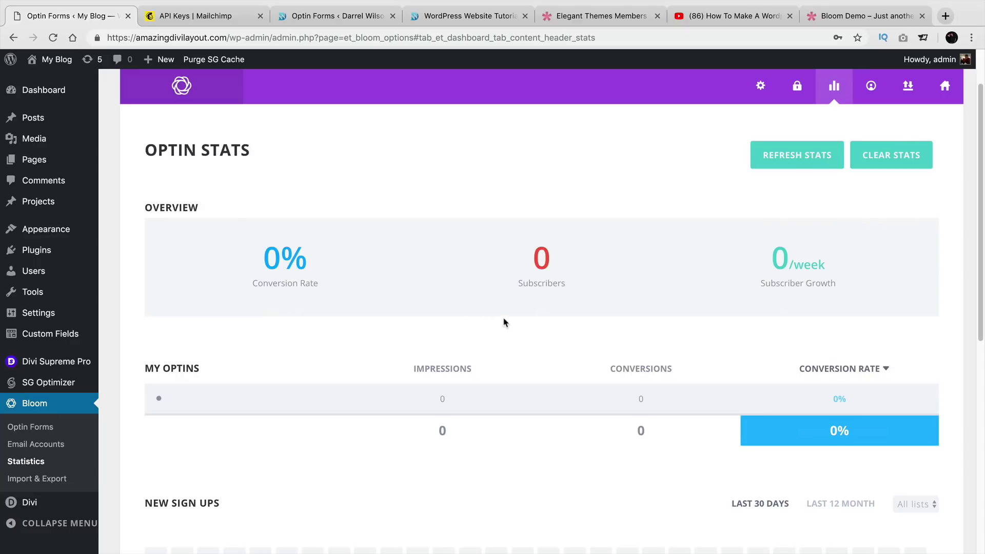
scroll(503, 322, "up", 1)
scroll(513, 310, "up", 1)
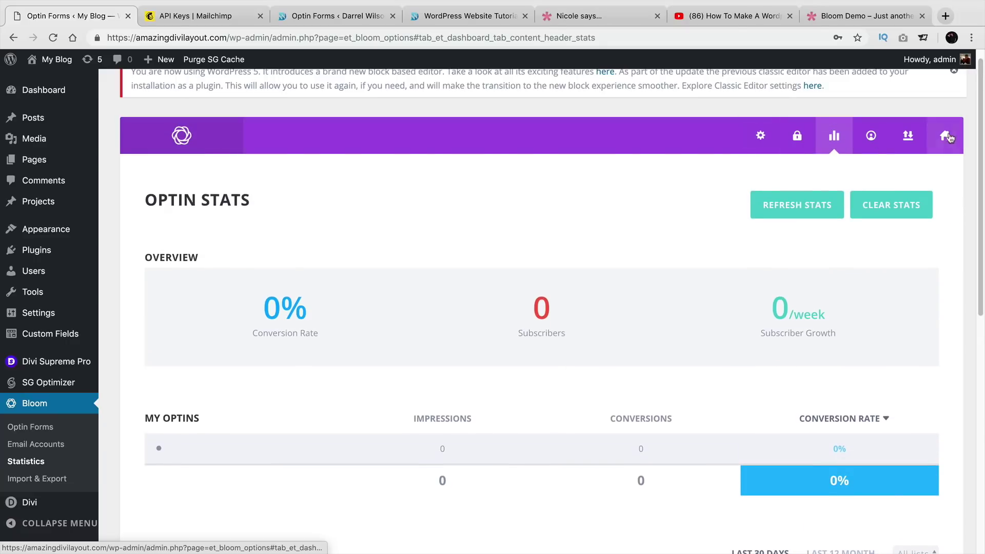
left_click(945, 136)
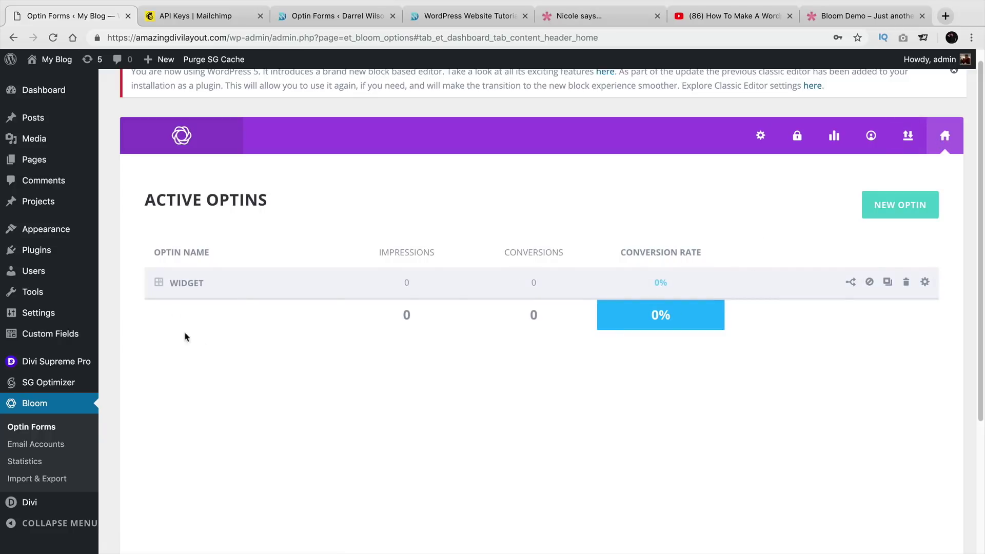
Create a new pop-up optin and rename it 'Popup'.
left_click(904, 209)
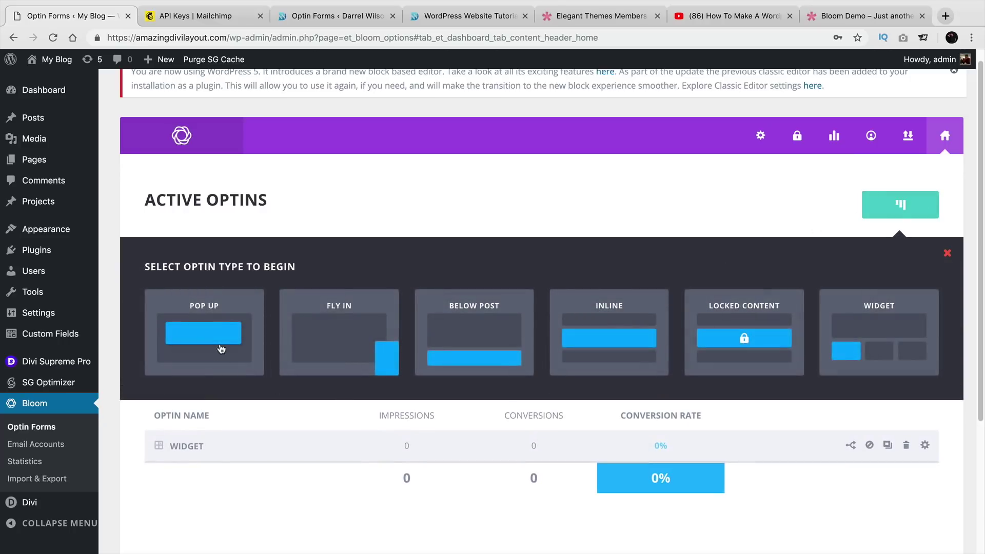
left_click(221, 348)
double_click(326, 295)
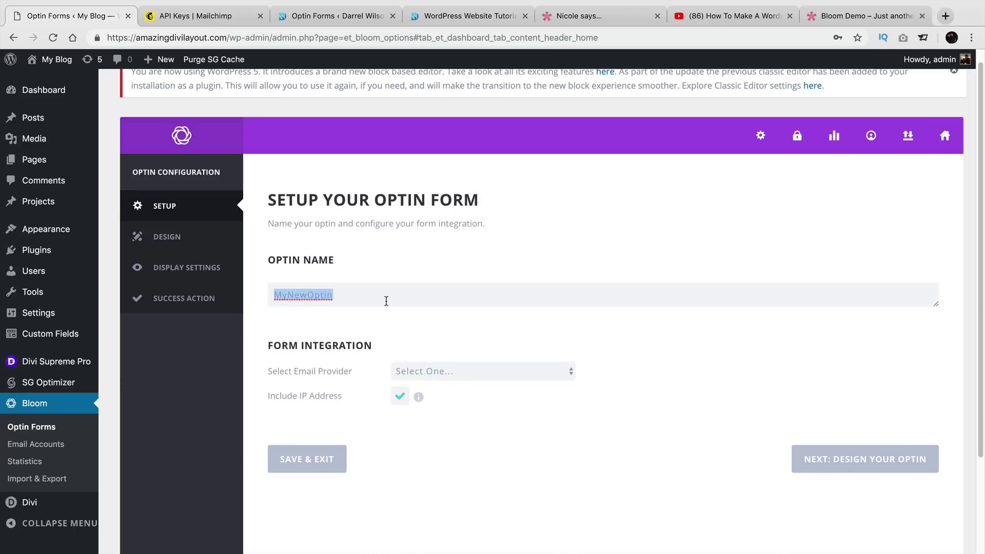
type("Popup")
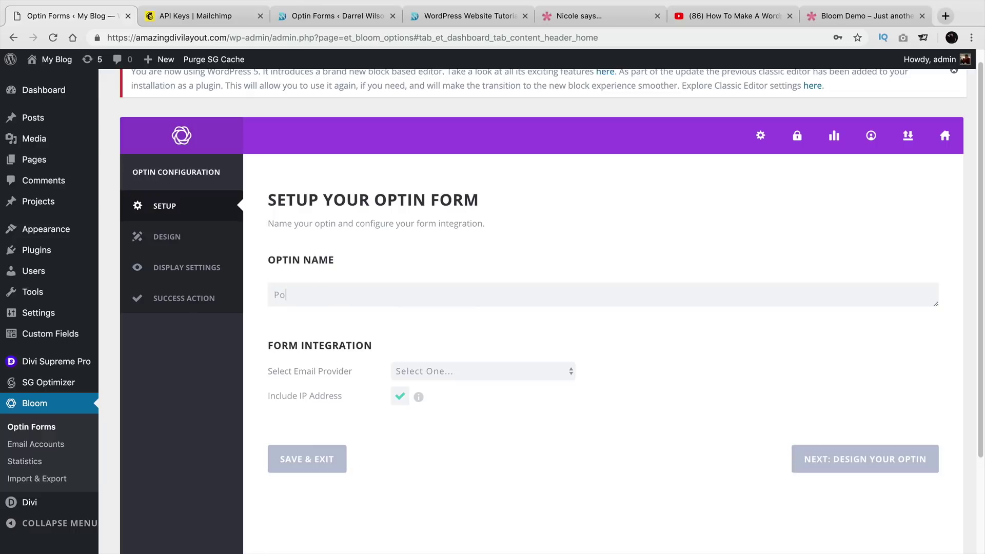
Connect the optin to MailChimp, the connected account and the discounts list, then continue to design.
left_click(394, 365)
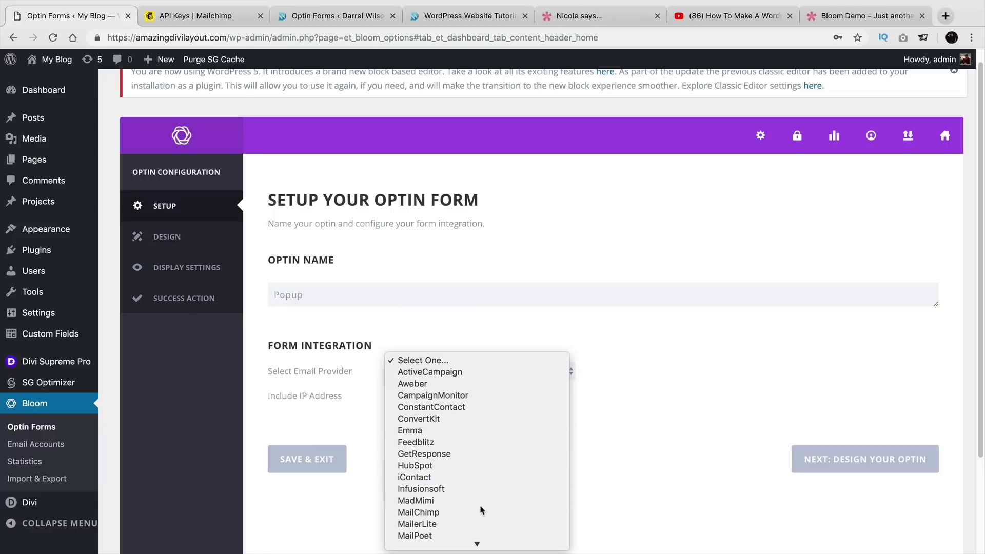
left_click(478, 501)
left_click(469, 376)
left_click(469, 383)
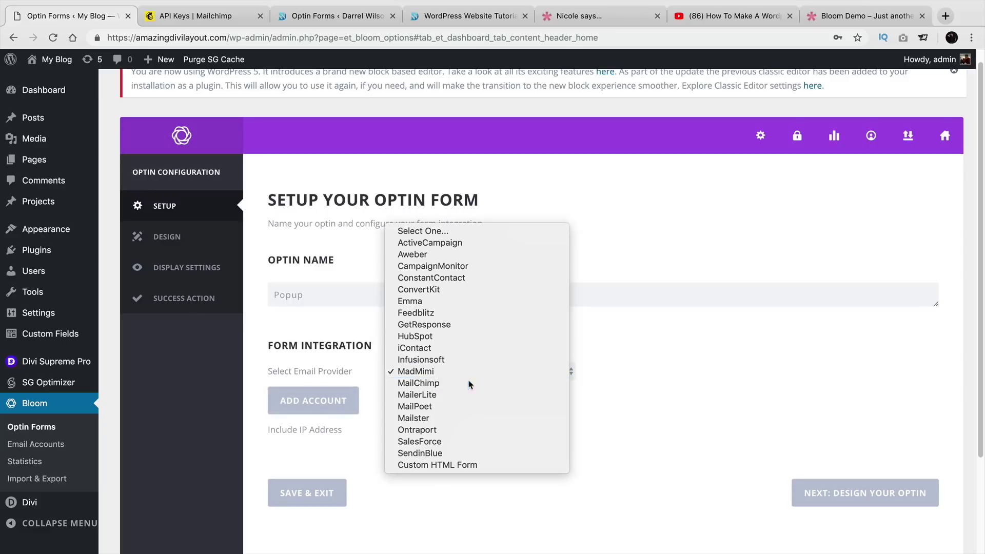
left_click(419, 404)
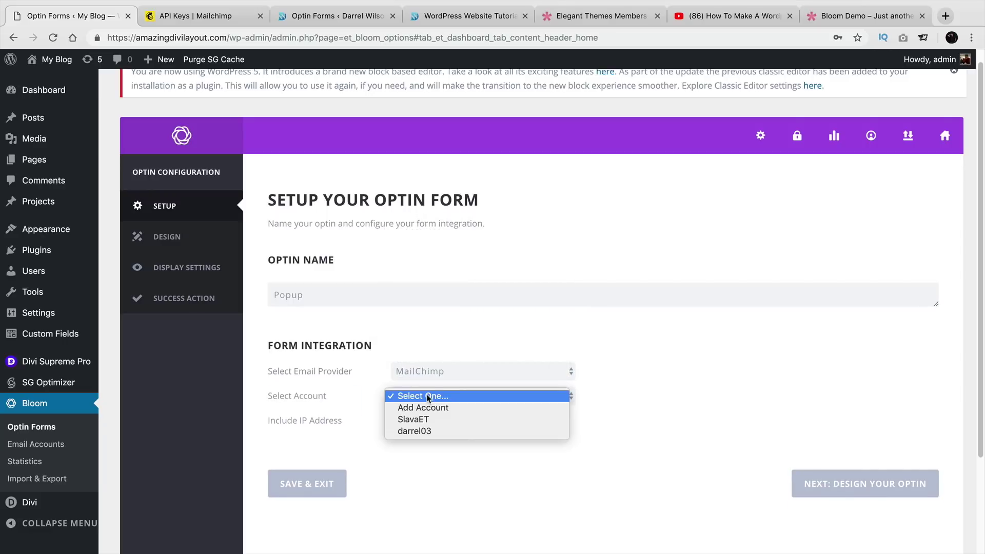
left_click(436, 434)
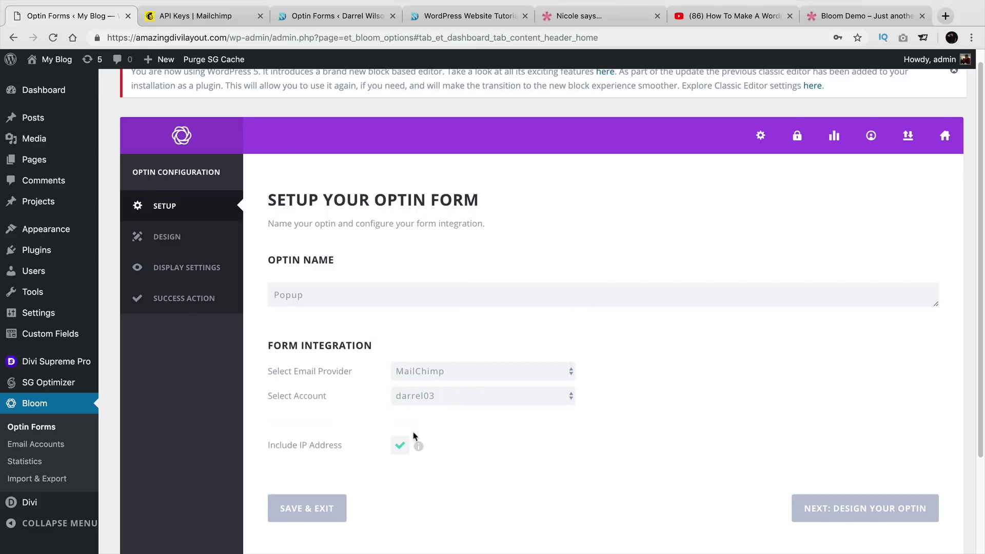
left_click(441, 421)
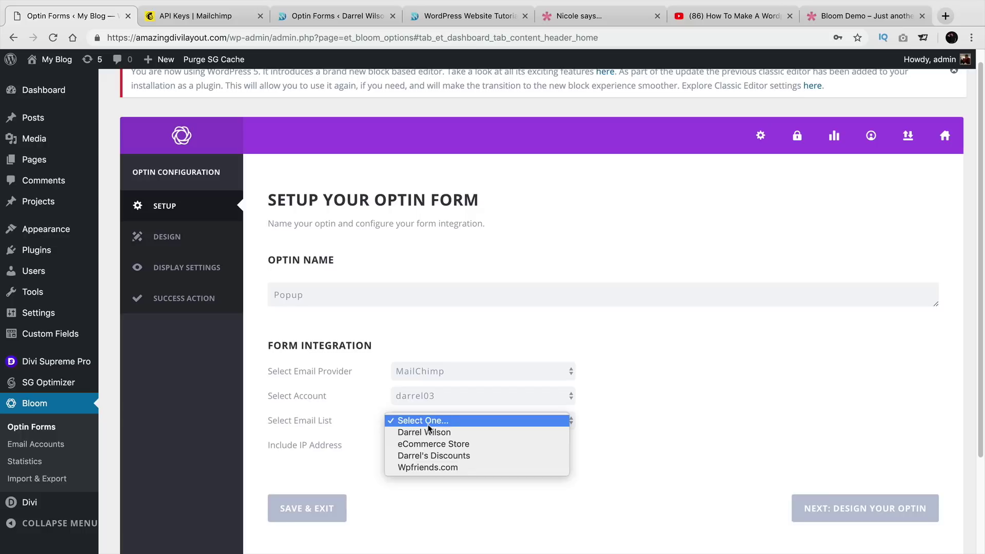
left_click(450, 455)
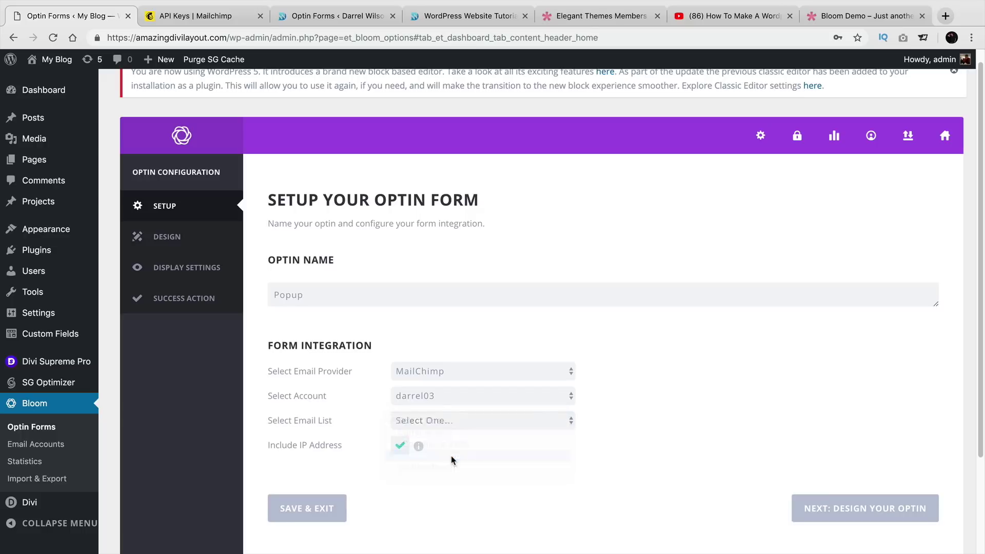
left_click(845, 522)
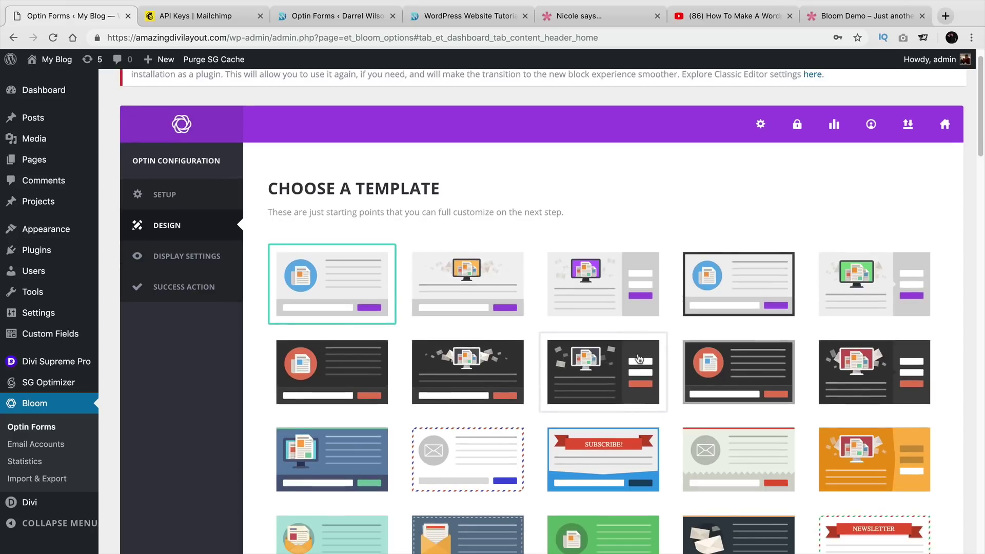
Choose the red NEWSLETTER template and proceed to customizing the optin design.
scroll(639, 390, "down", 1)
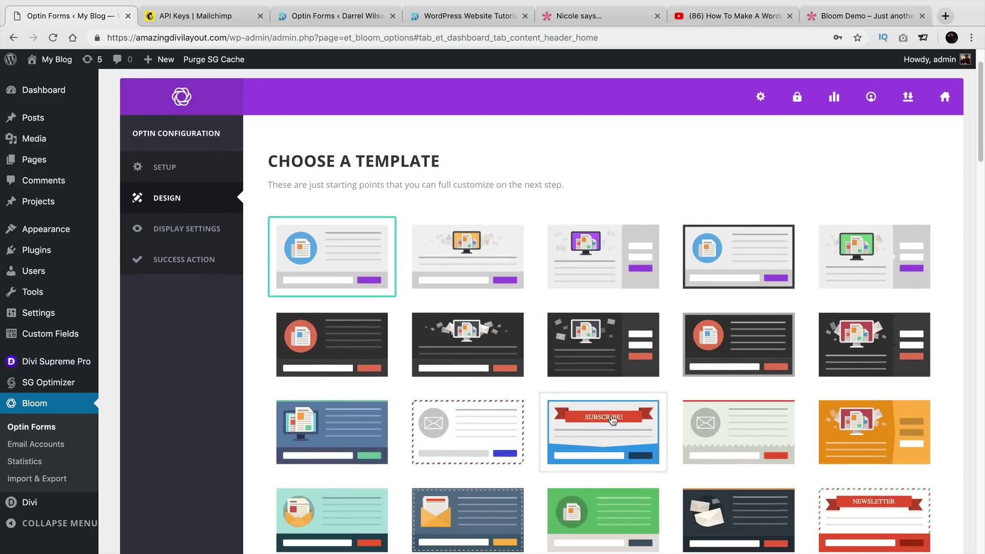
left_click(636, 440)
scroll(635, 436, "down", 3)
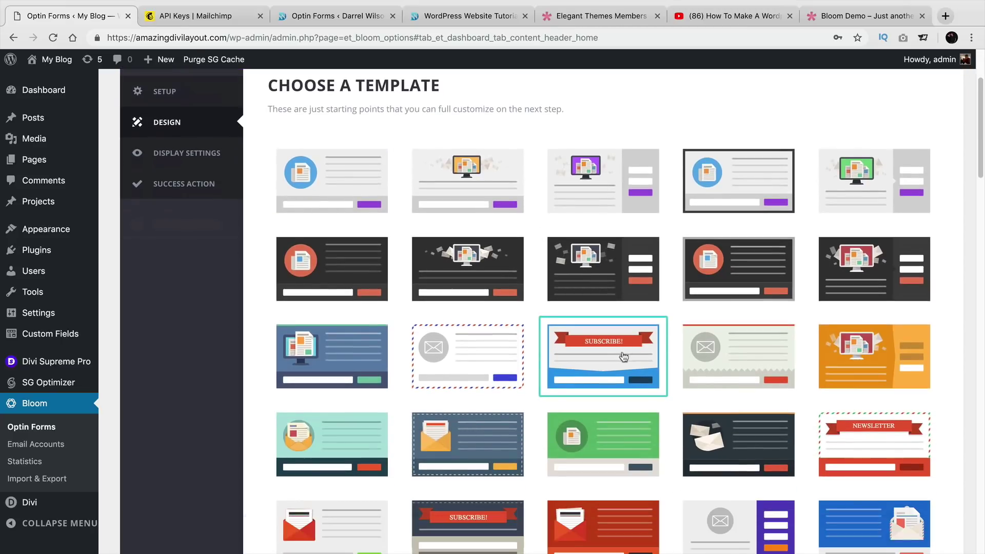
left_click(836, 443)
scroll(895, 397, "down", 8)
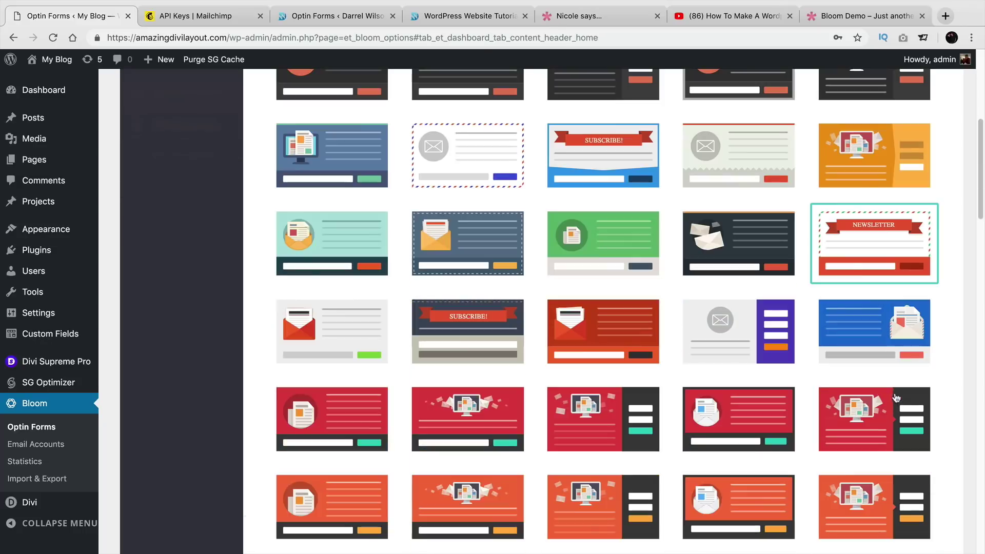
scroll(896, 398, "down", 20)
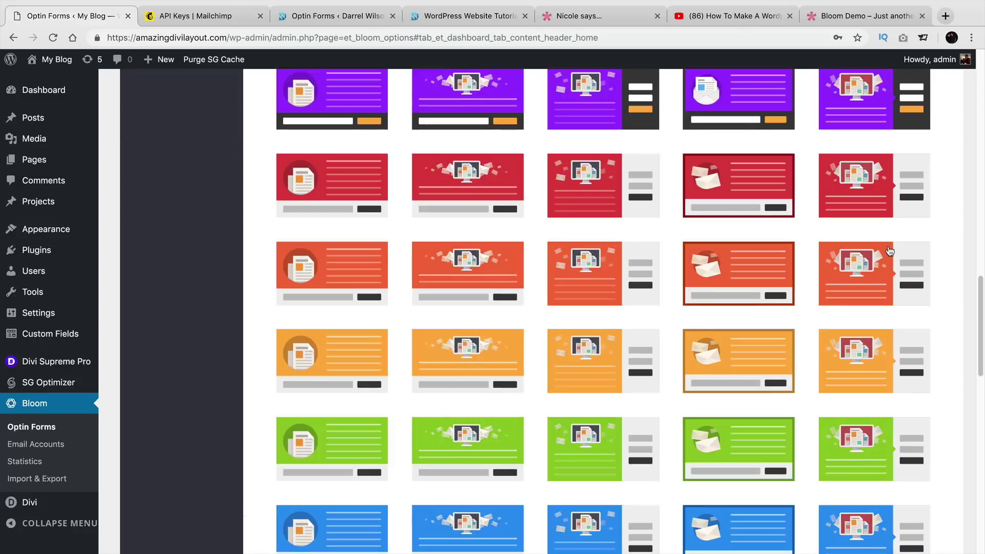
scroll(887, 250, "down", 15)
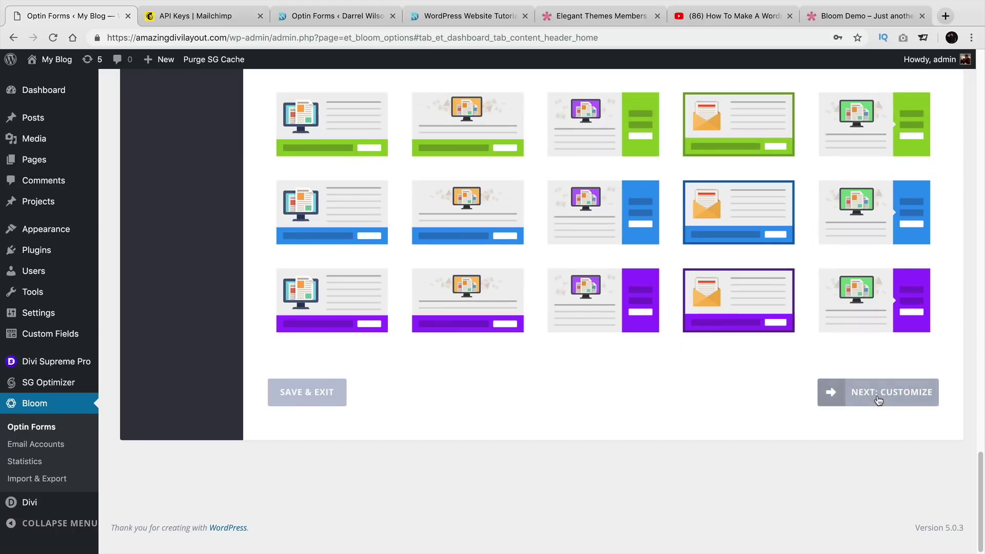
left_click(878, 393)
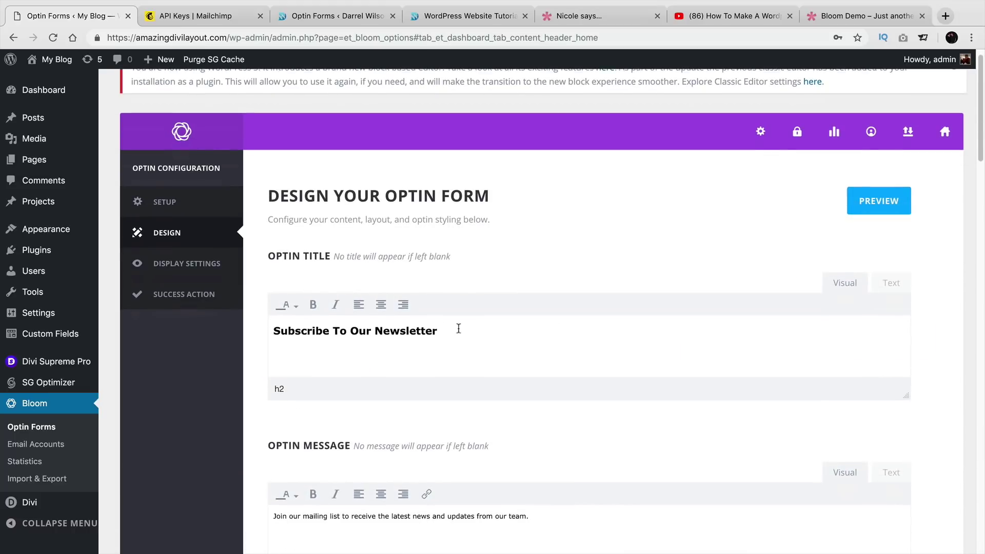
Change the optin title to 'Subscribe To Our Giveaways!' and continue to Display Settings.
double_click(407, 329)
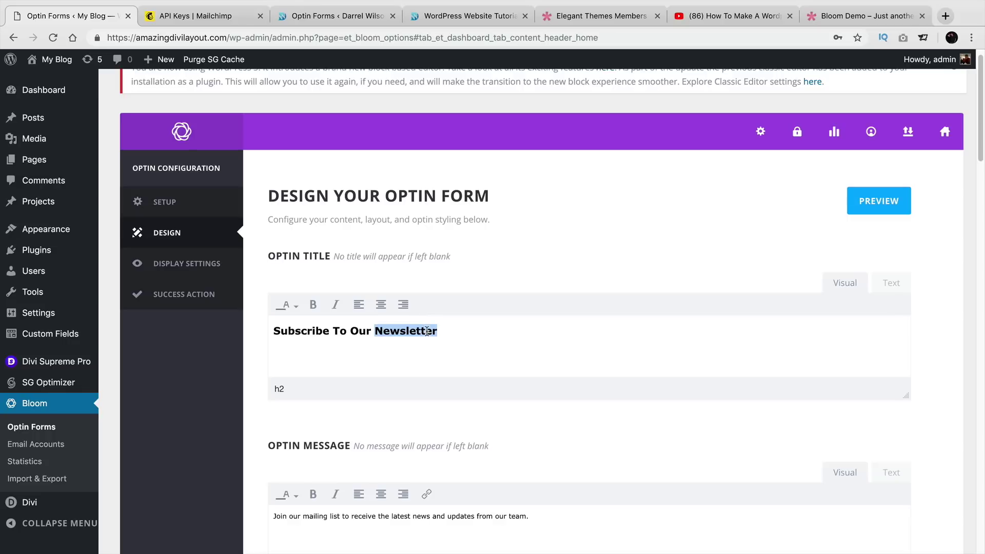
type("Giveaways!")
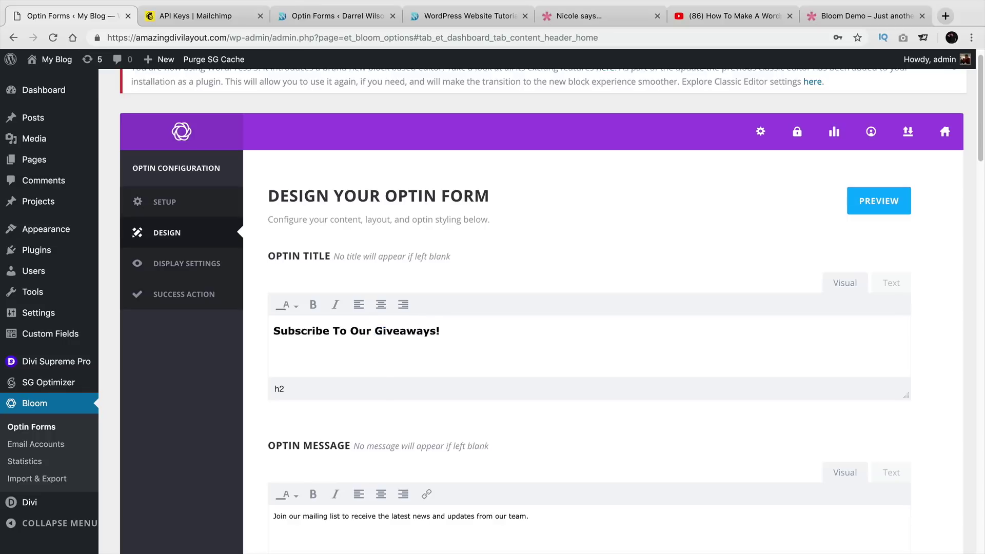
scroll(407, 355, "down", 2)
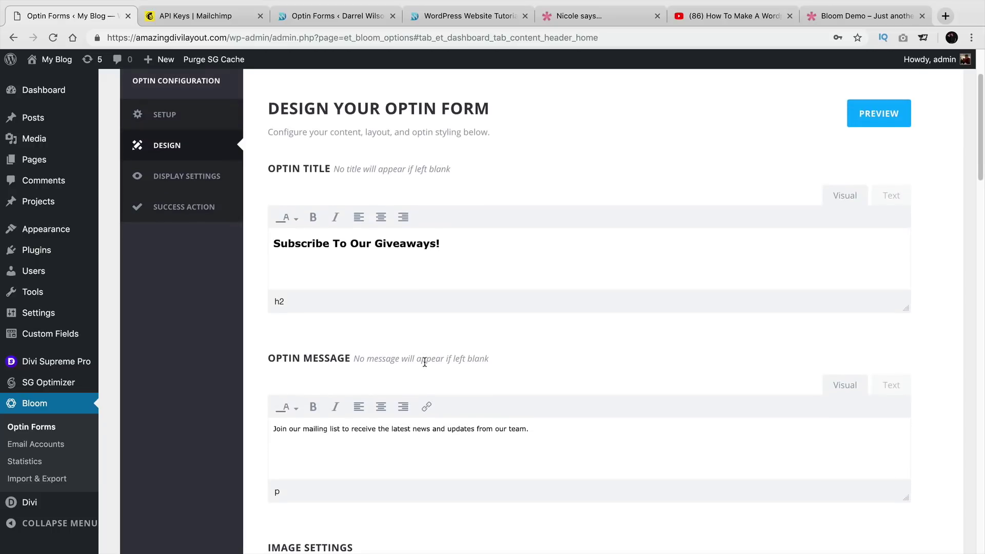
scroll(427, 363, "down", 1)
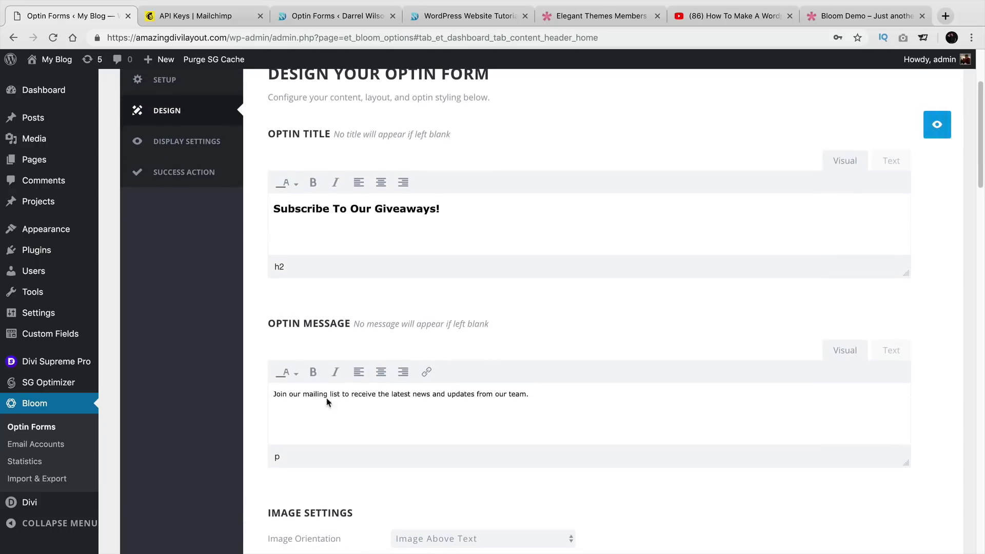
left_click_drag(293, 394, 584, 416)
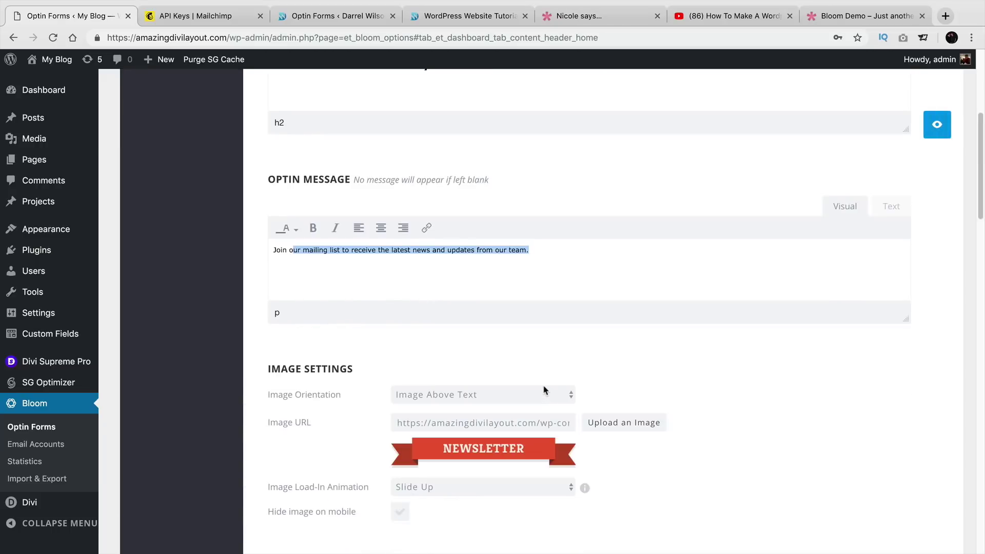
scroll(545, 389, "down", 3)
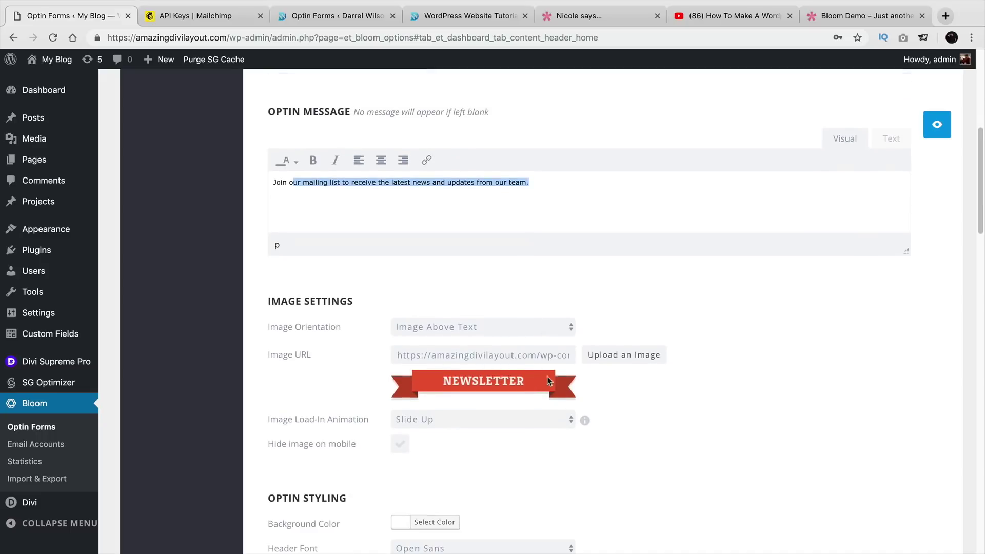
scroll(534, 363, "down", 10)
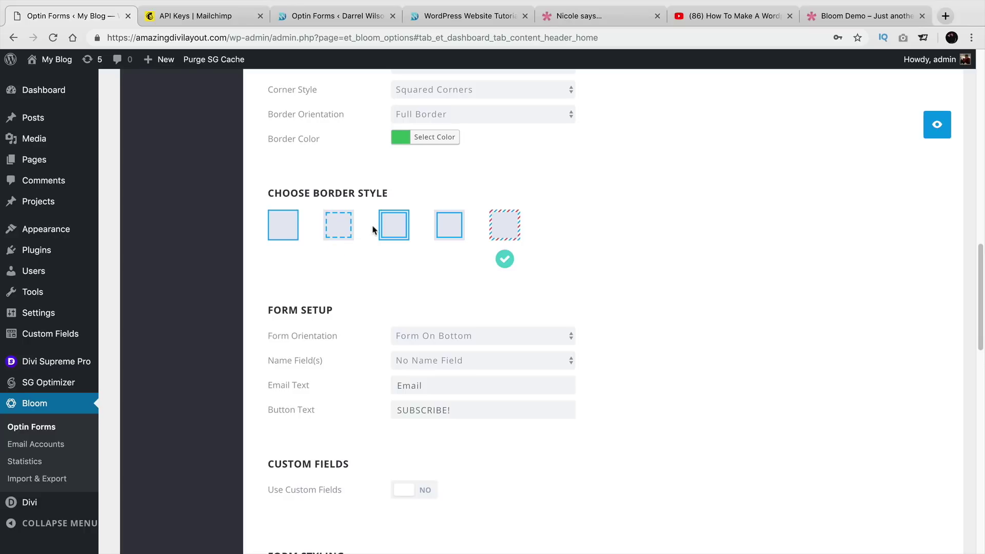
scroll(373, 229, "down", 6)
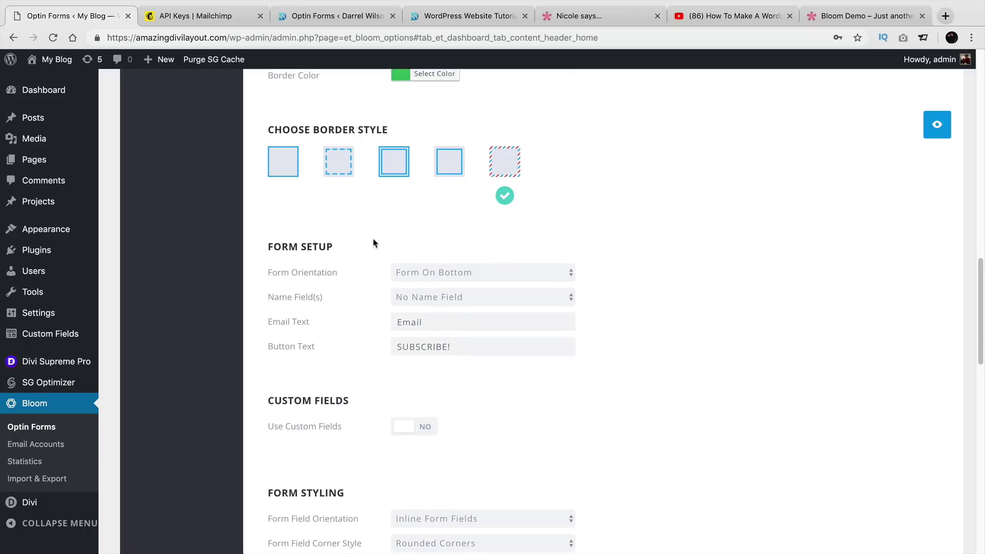
scroll(377, 244, "down", 10)
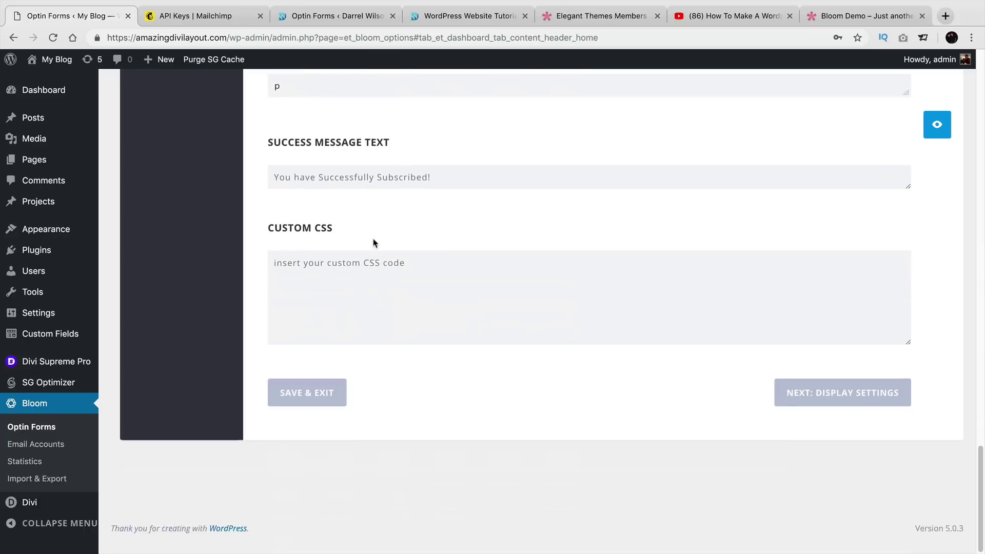
left_click(820, 392)
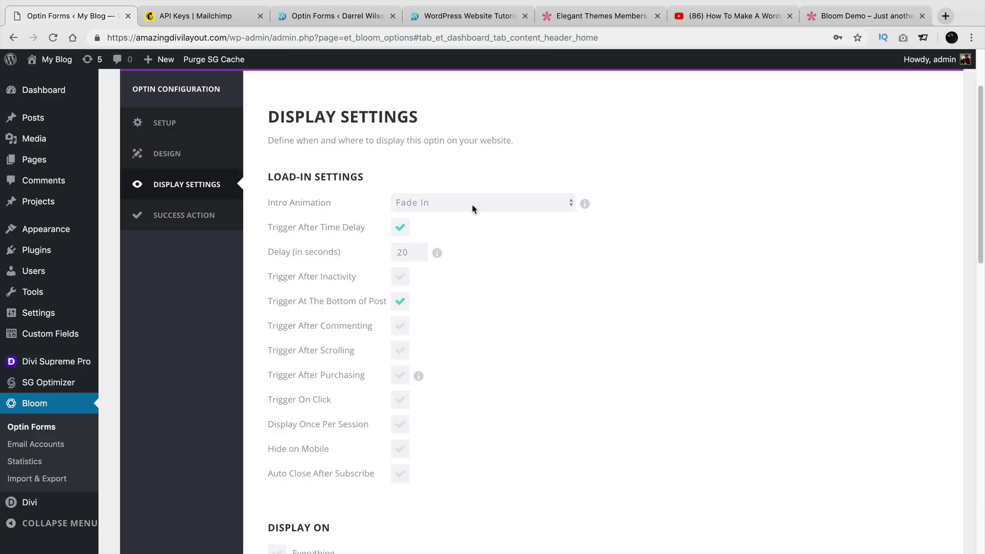
Set the popup's intro animation to Bounce.
left_click(472, 205)
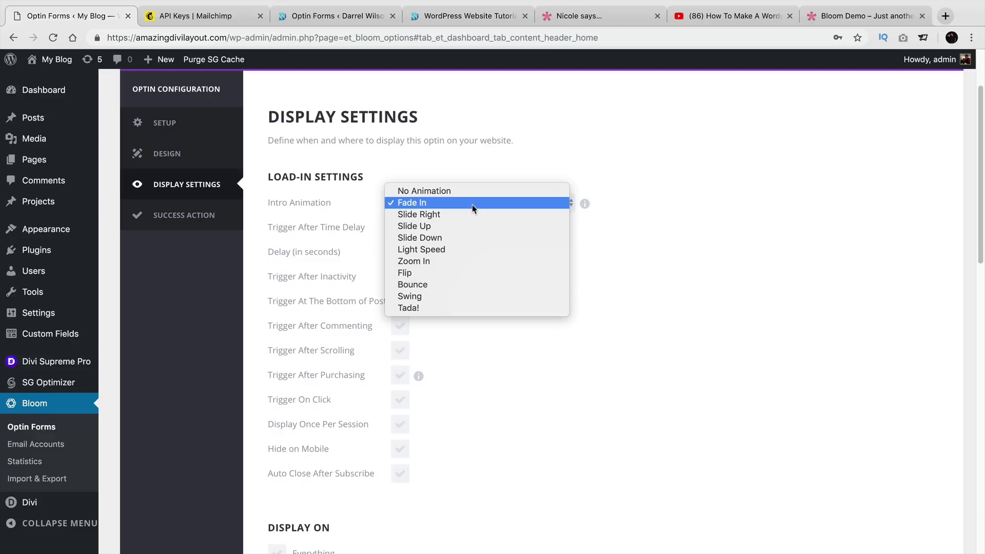
left_click(475, 273)
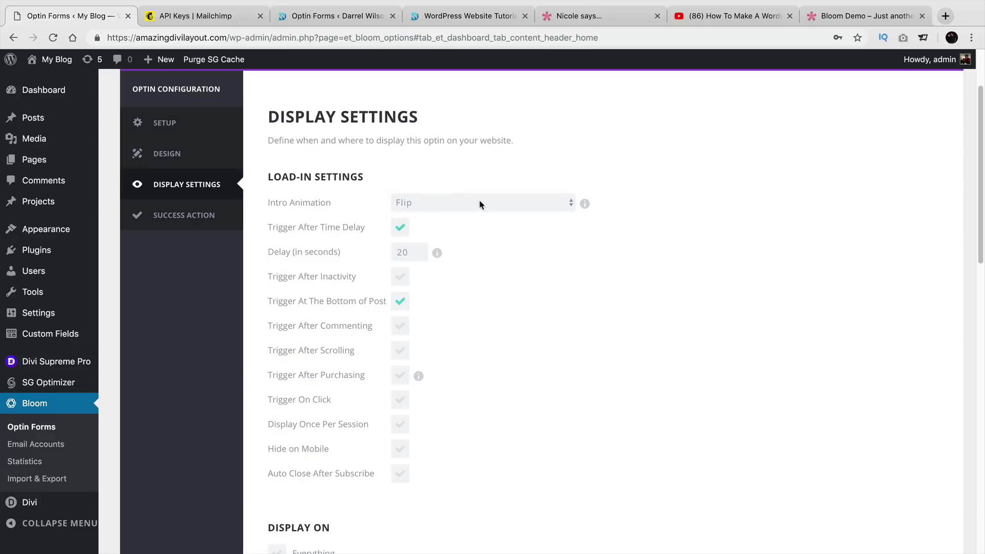
left_click(479, 202)
key("Return")
scroll(511, 273, "up", 3)
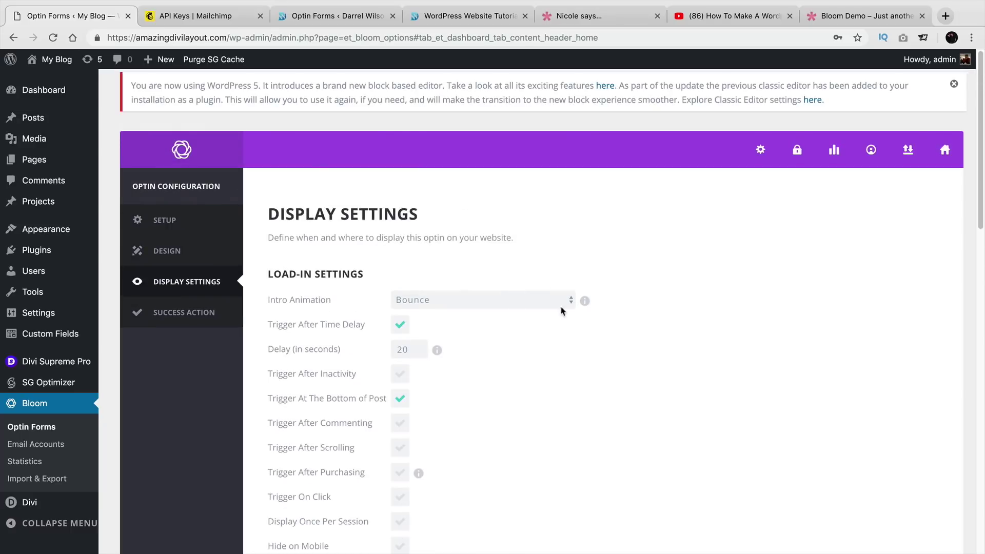
scroll(588, 303, "down", 1)
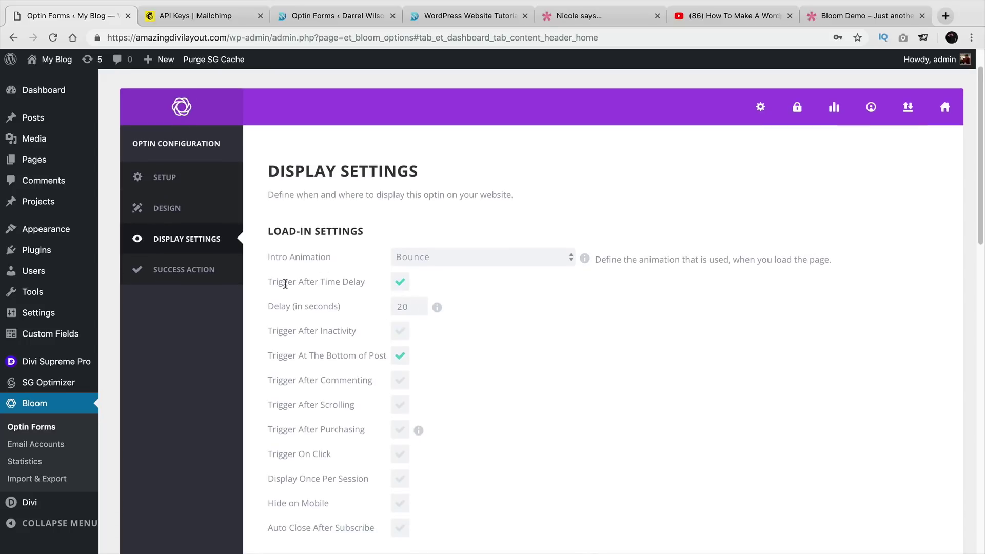
Review the load-in triggers and change the time delay from 20 to 10 seconds.
left_click_drag(284, 282, 365, 283)
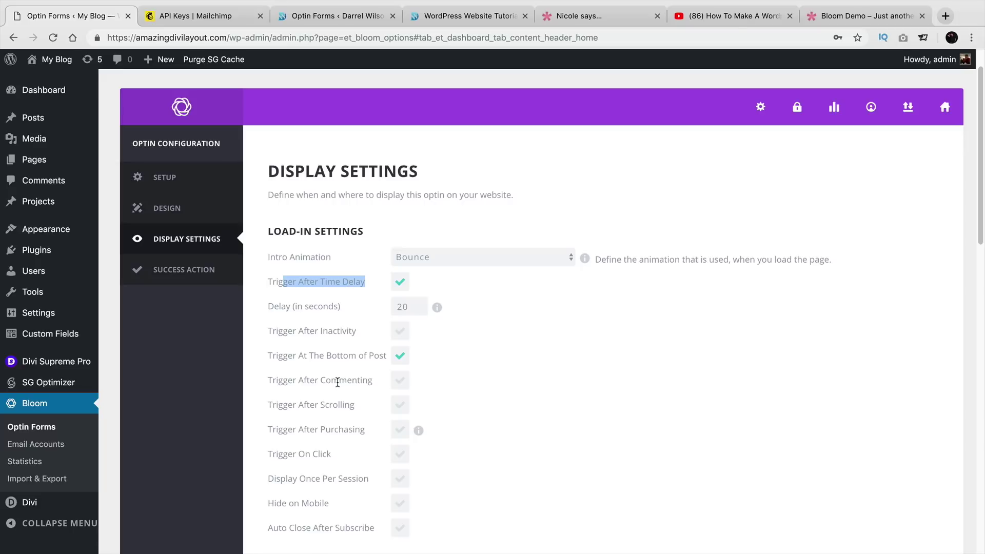
left_click_drag(290, 405, 356, 432)
left_click(310, 431)
scroll(346, 440, "down", 1)
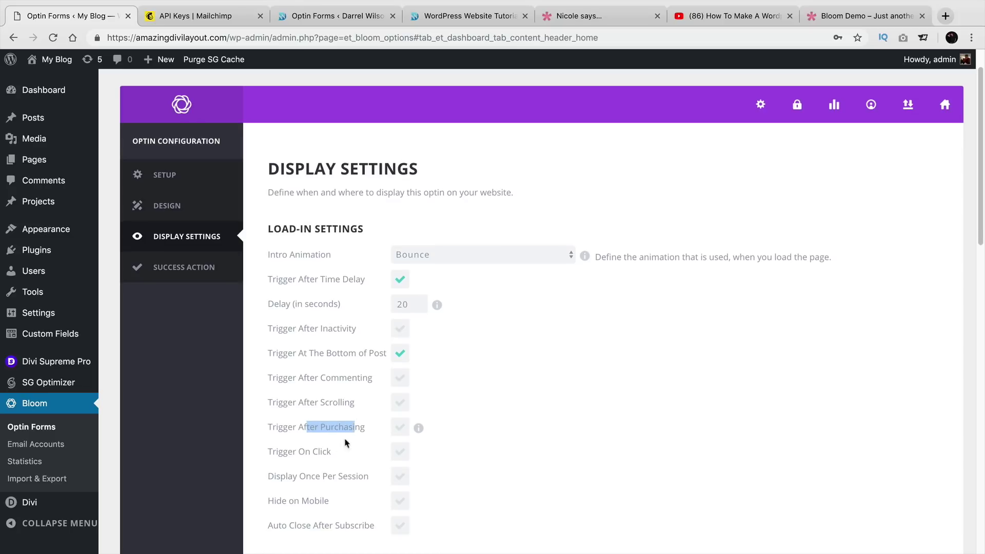
left_click_drag(293, 452, 326, 454)
scroll(329, 449, "down", 3)
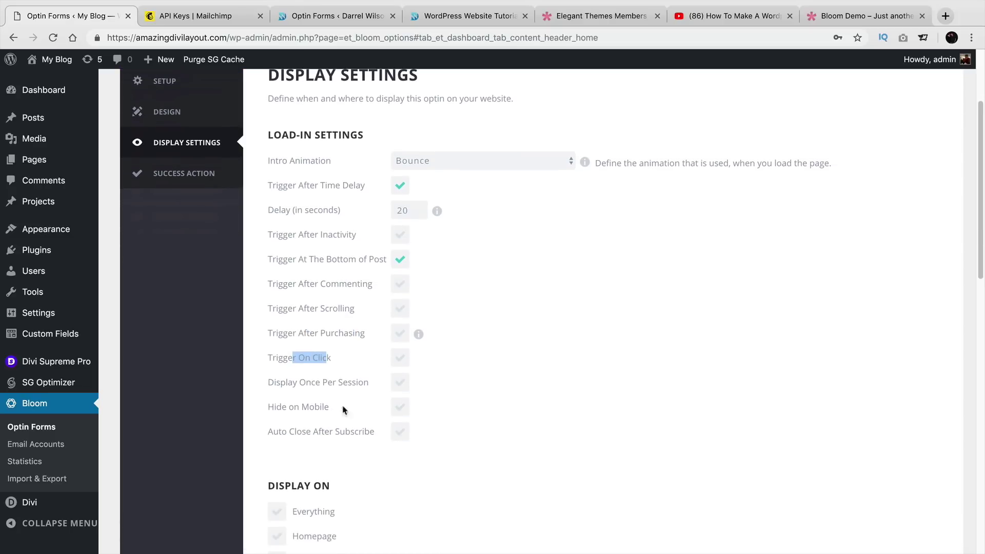
left_click(403, 307)
double_click(406, 210)
type("10")
scroll(510, 270, "down", 3)
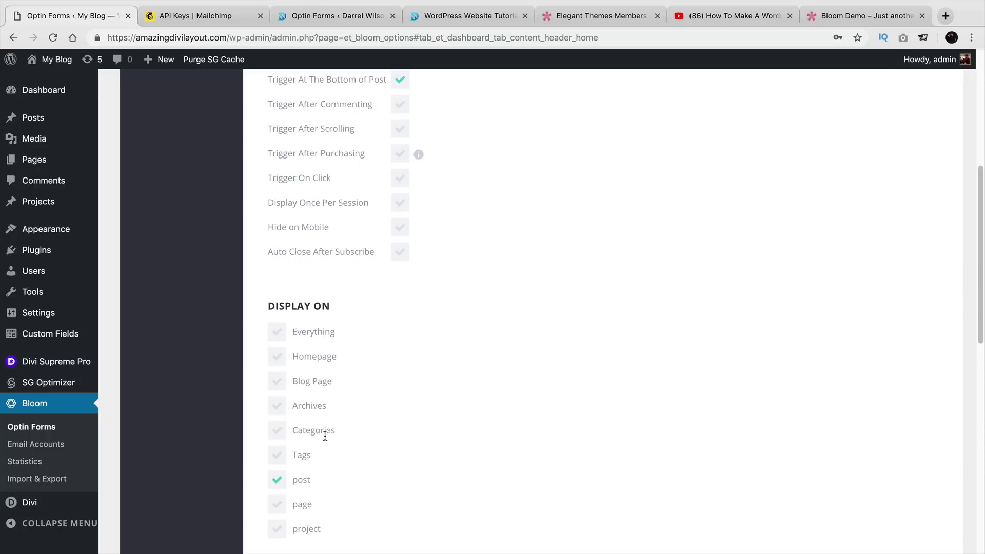
Tick Homepage and page under Display On.
left_click(277, 357)
scroll(383, 411, "down", 4)
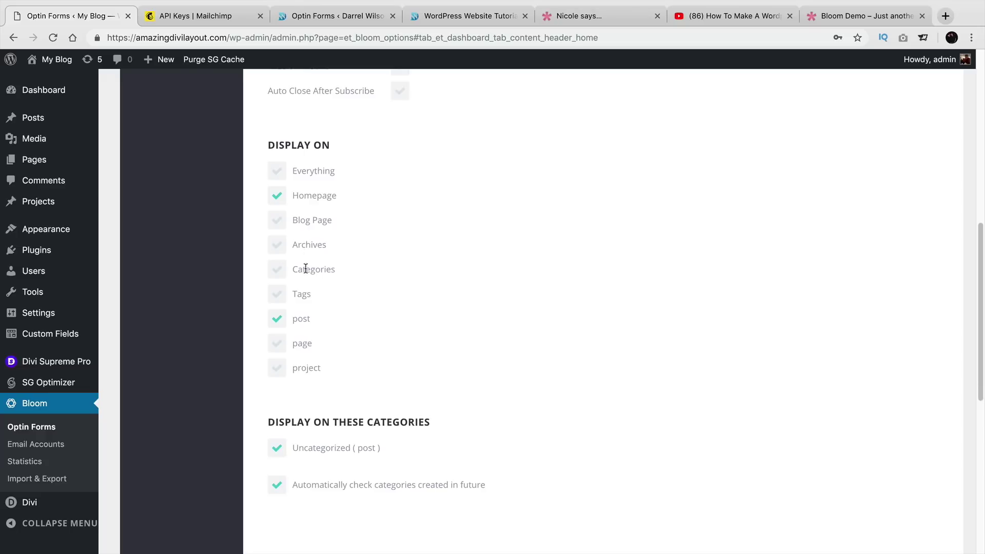
scroll(367, 299, "down", 3)
left_click(277, 277)
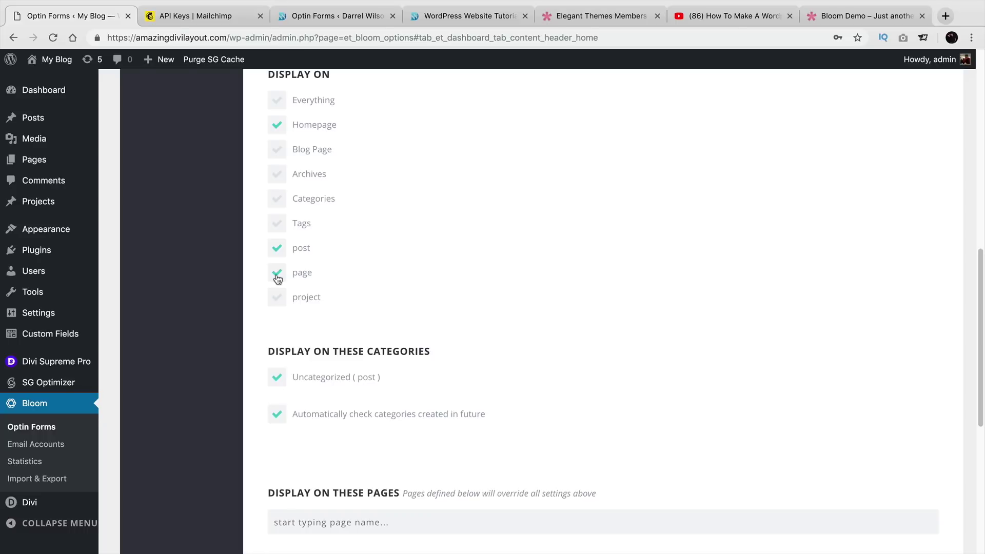
scroll(373, 275, "down", 6)
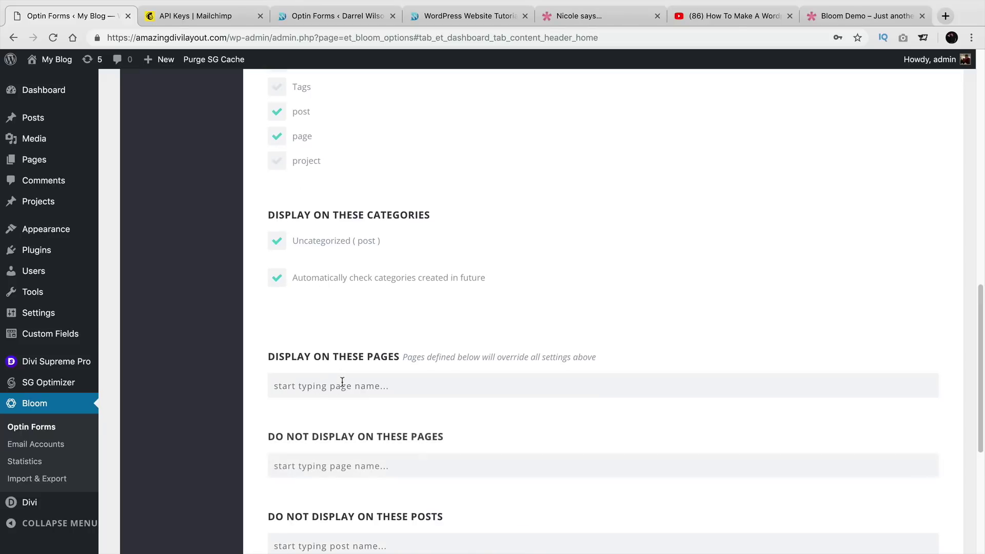
Add The Blank Page Template and The Divi Blank to Display On These Pages.
left_click(341, 385)
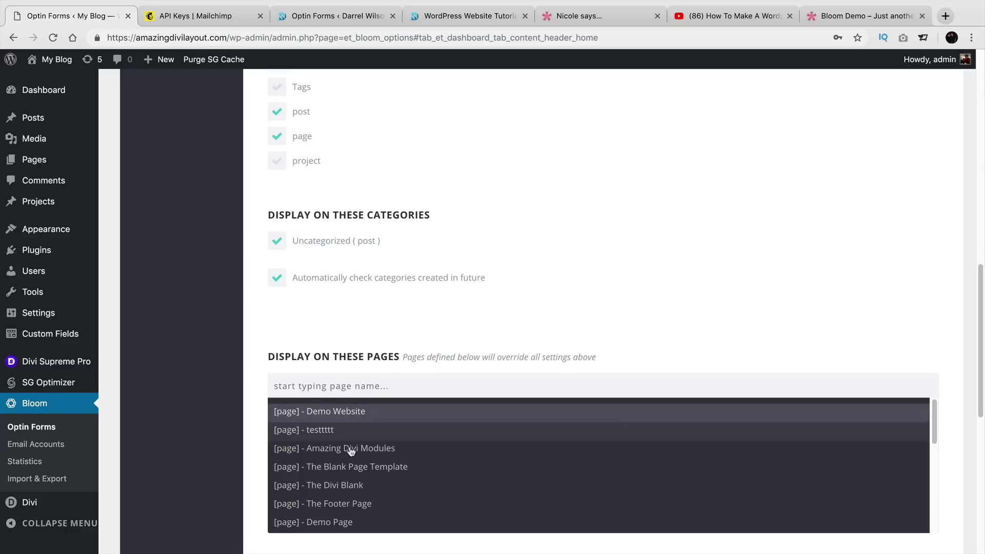
left_click(362, 466)
left_click(365, 508)
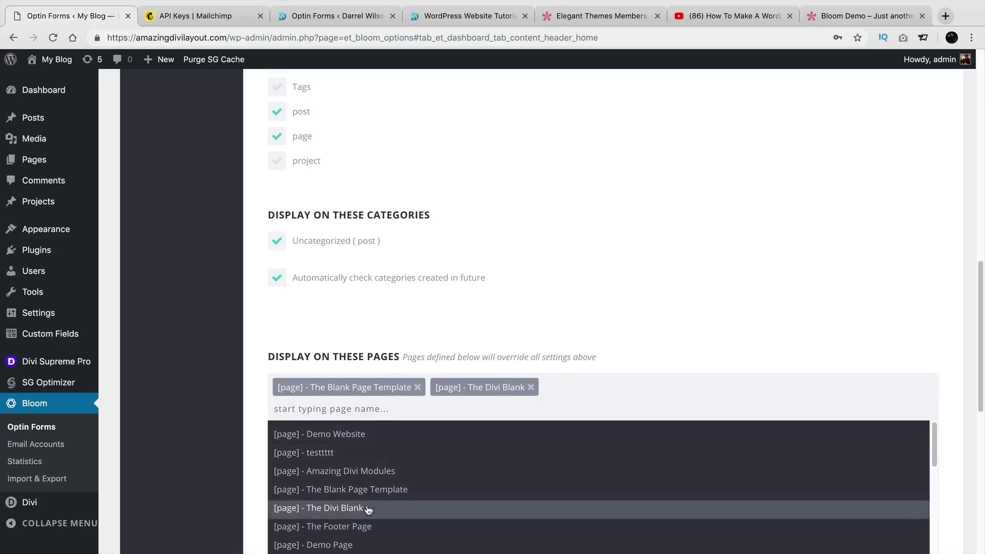
left_click(565, 308)
scroll(559, 306, "down", 4)
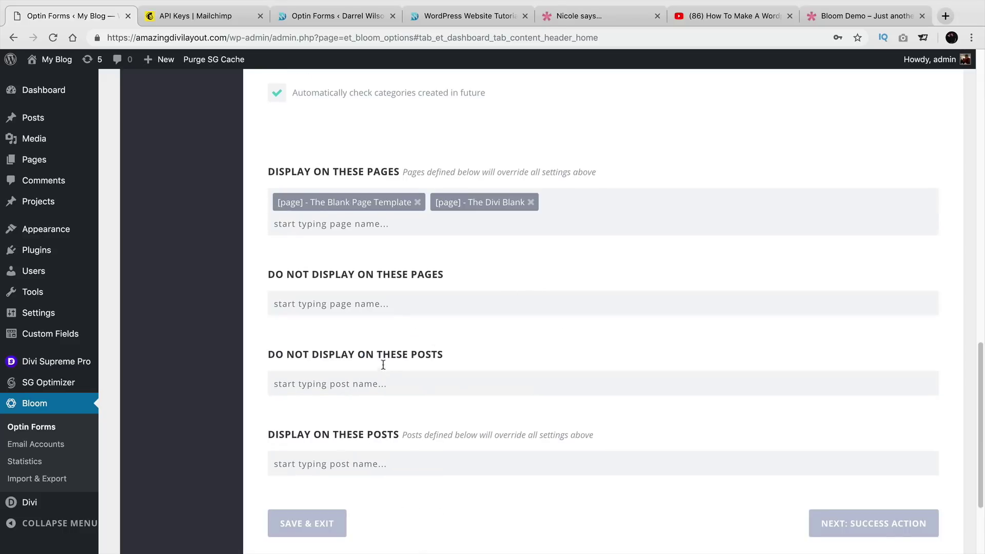
Add testtttt to Do Not Display On These Pages.
left_click(375, 297)
left_click(363, 349)
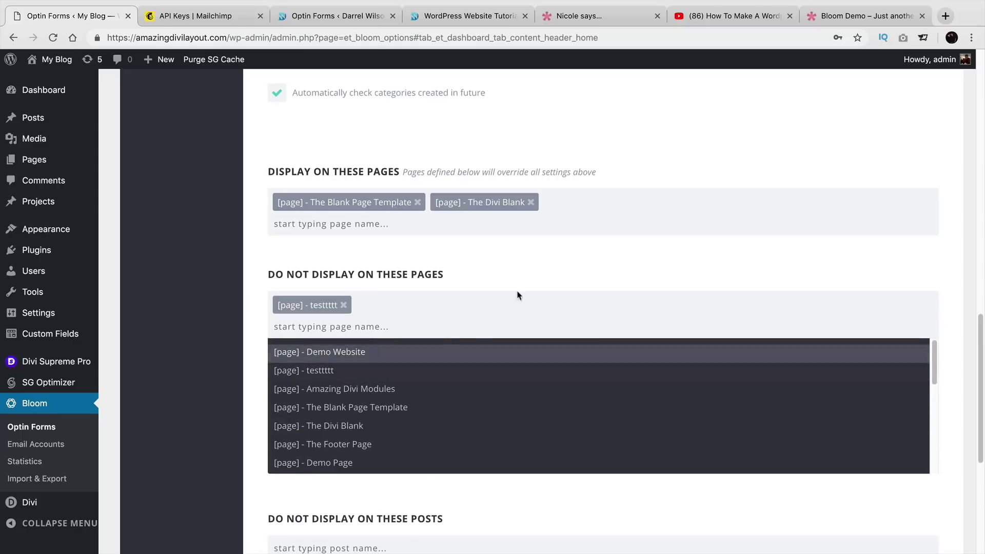
left_click(528, 280)
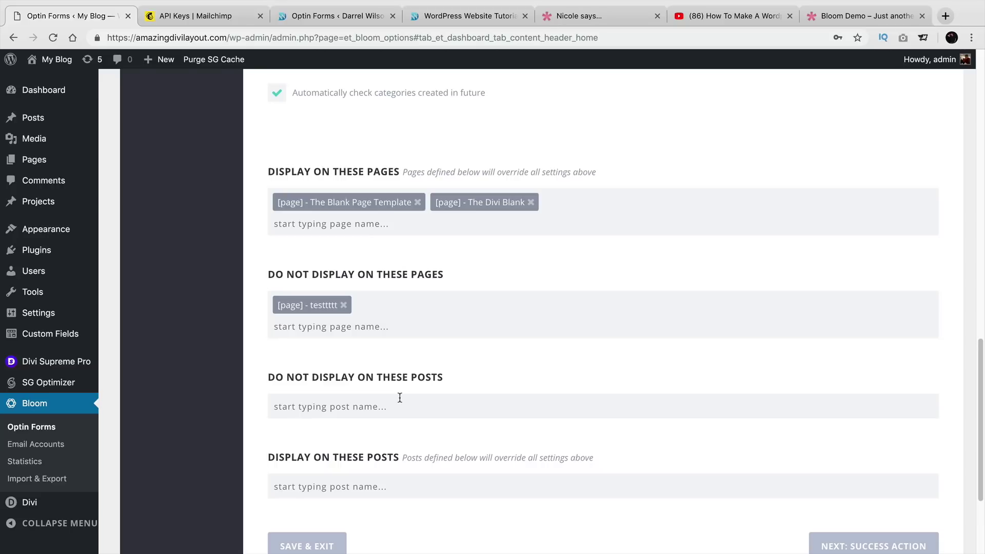
scroll(376, 322, "up", 1)
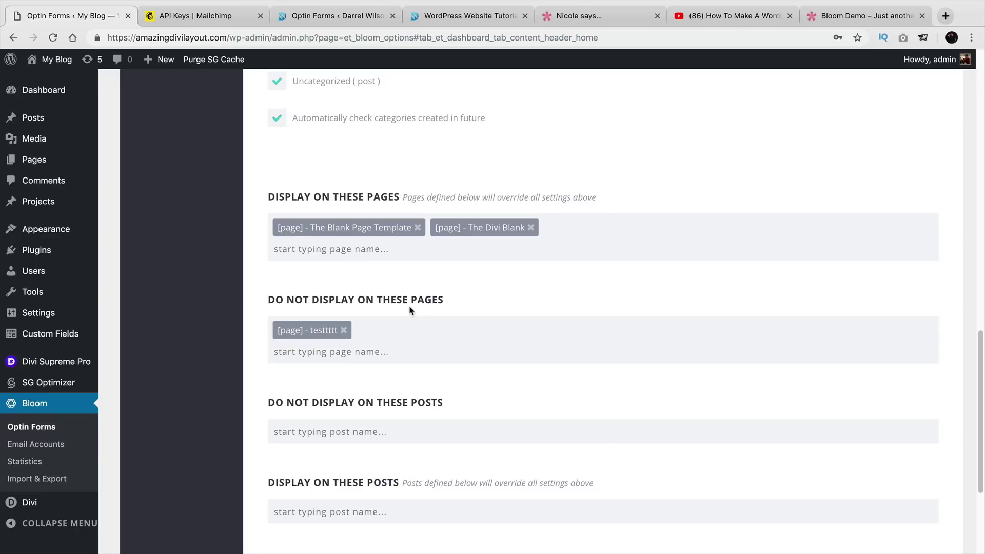
Untick 'page' under Display On so only Homepage and post remain.
scroll(409, 310, "up", 5)
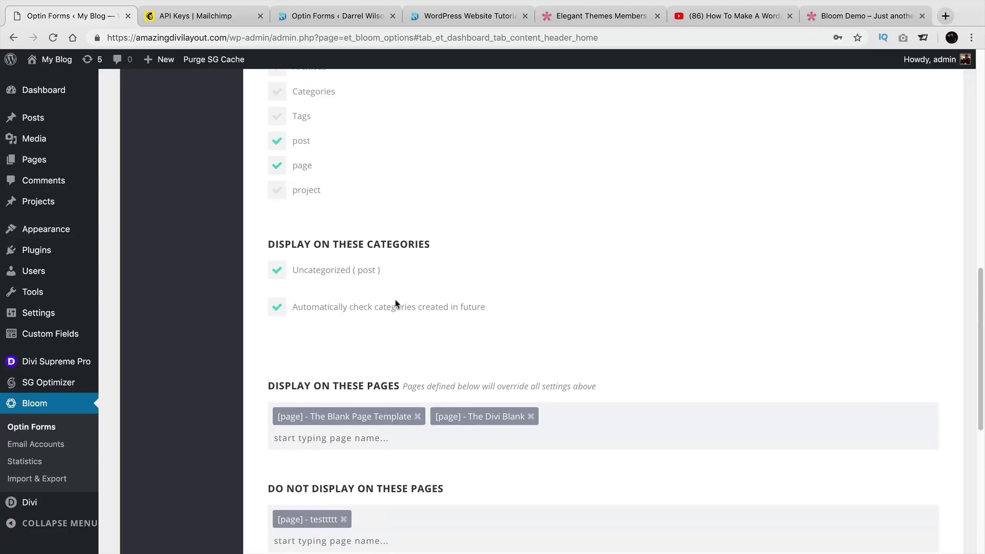
scroll(395, 301, "up", 2)
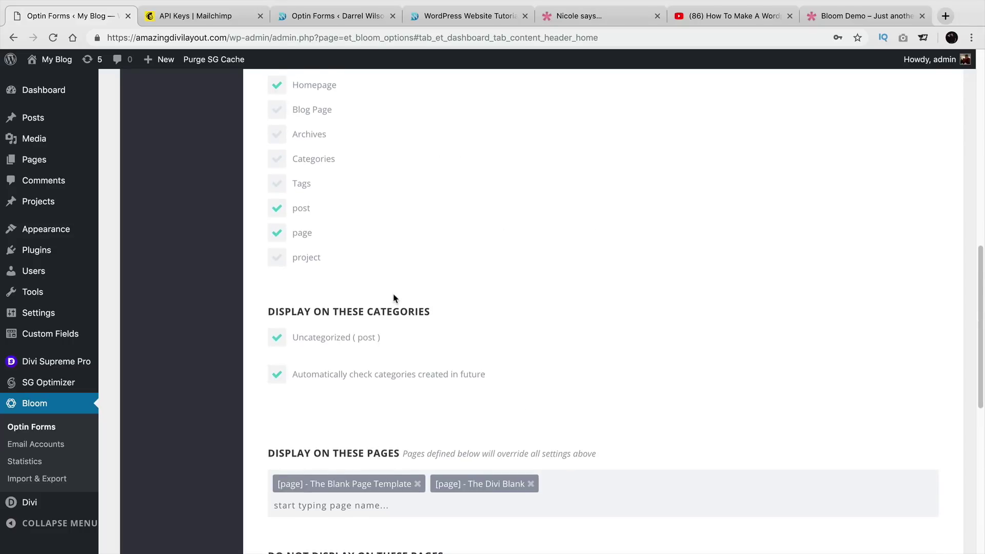
scroll(395, 298, "down", 1)
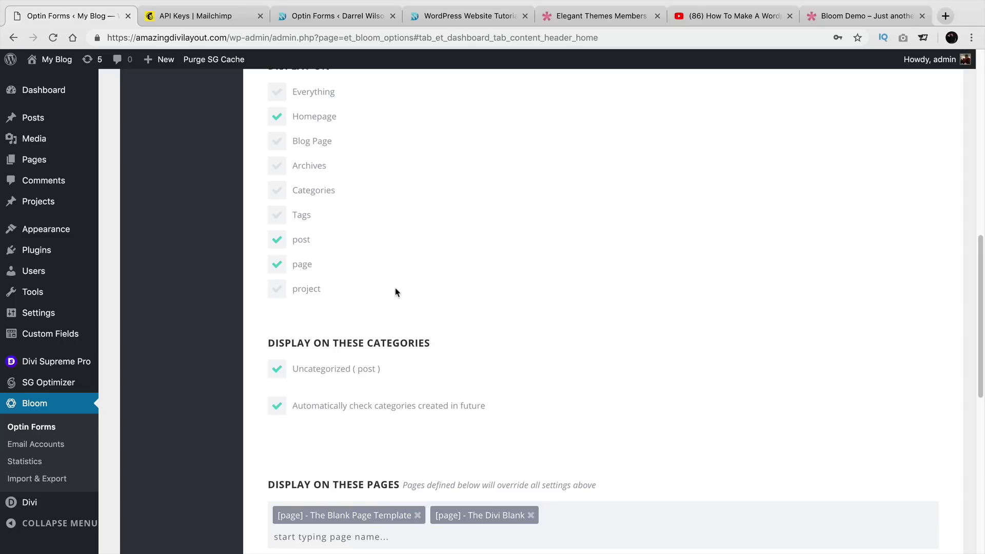
scroll(396, 290, "up", 1)
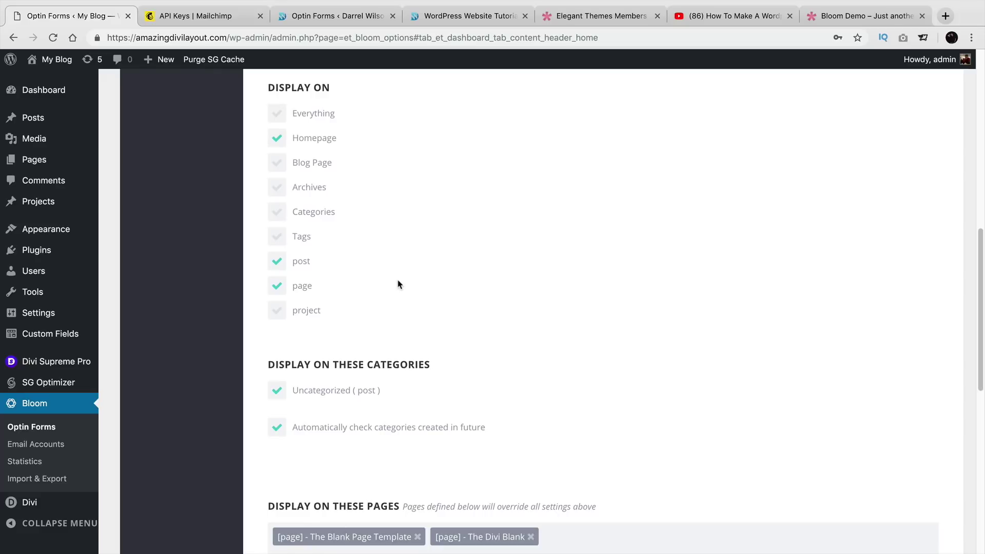
scroll(348, 249, "up", 2)
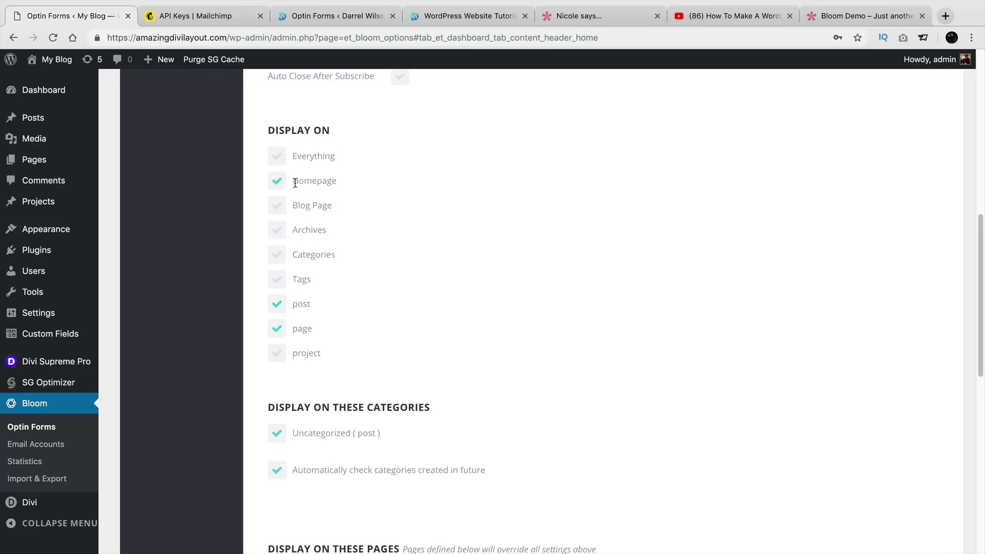
left_click(277, 334)
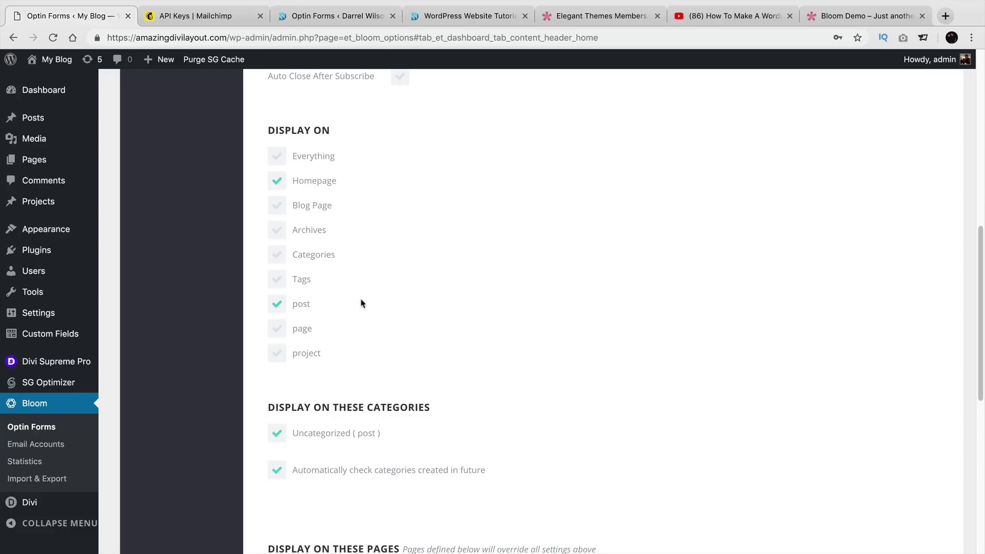
scroll(365, 306, "up", 10)
scroll(373, 319, "up", 3)
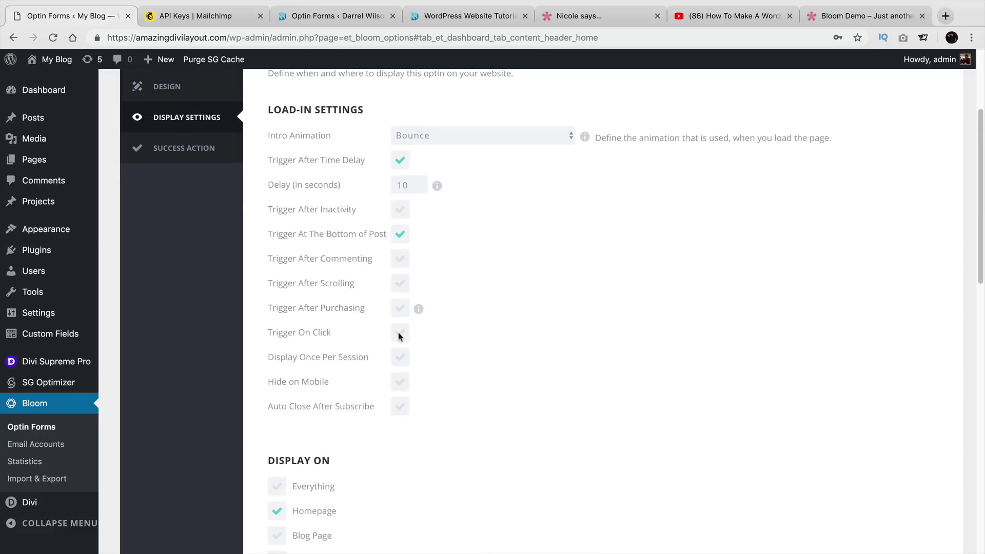
left_click(400, 307)
scroll(401, 309, "down", 15)
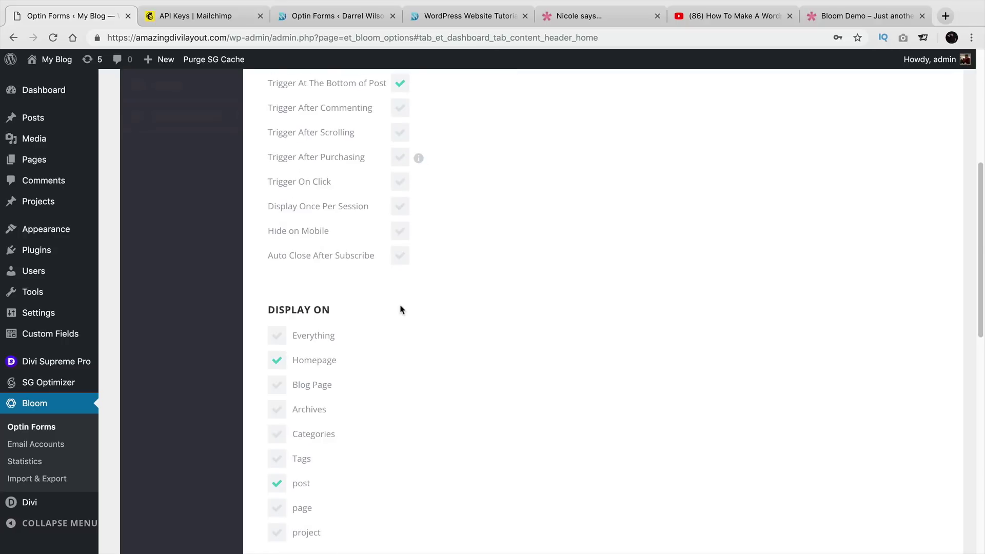
Keep Success Message as the success action, save and exit, then visit the live site.
left_click(866, 395)
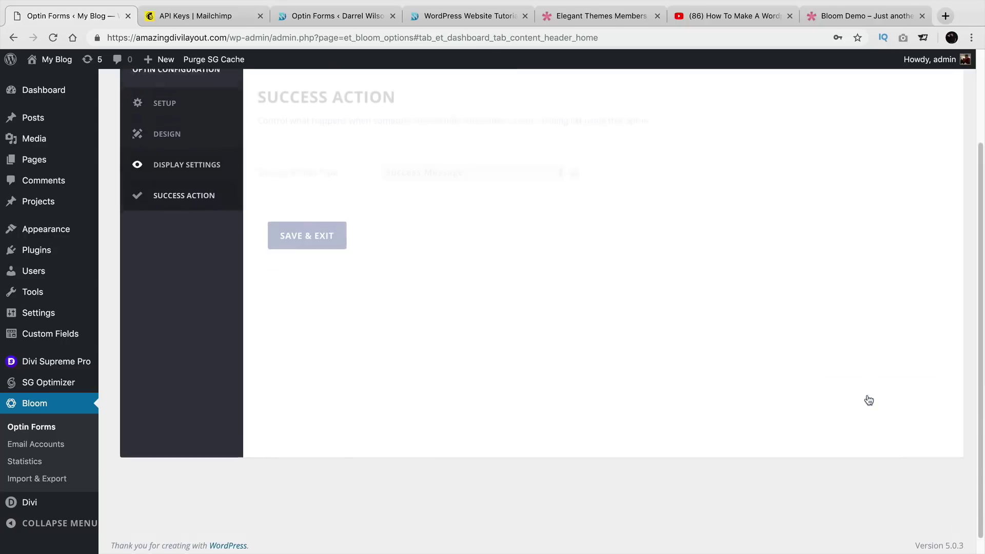
left_click(497, 287)
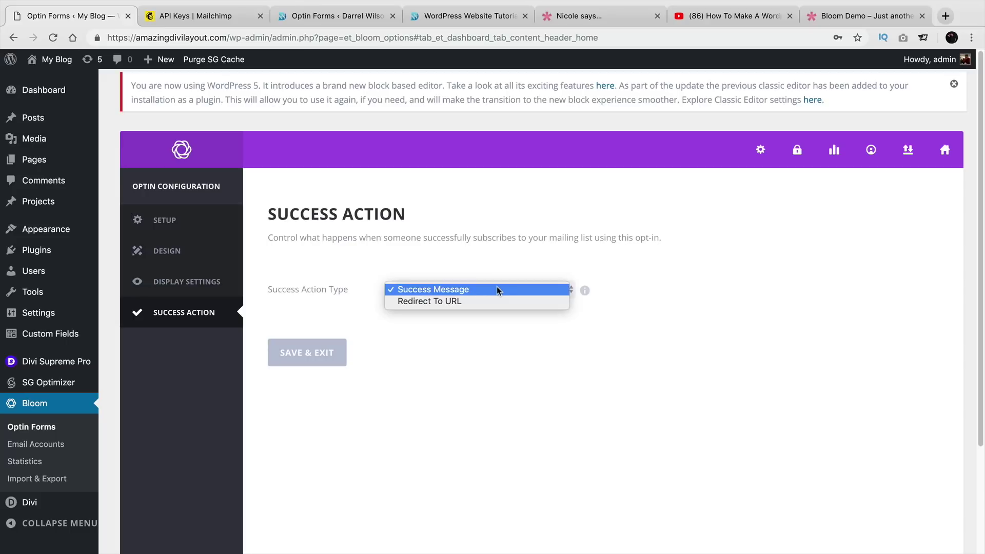
left_click(496, 288)
left_click(322, 352)
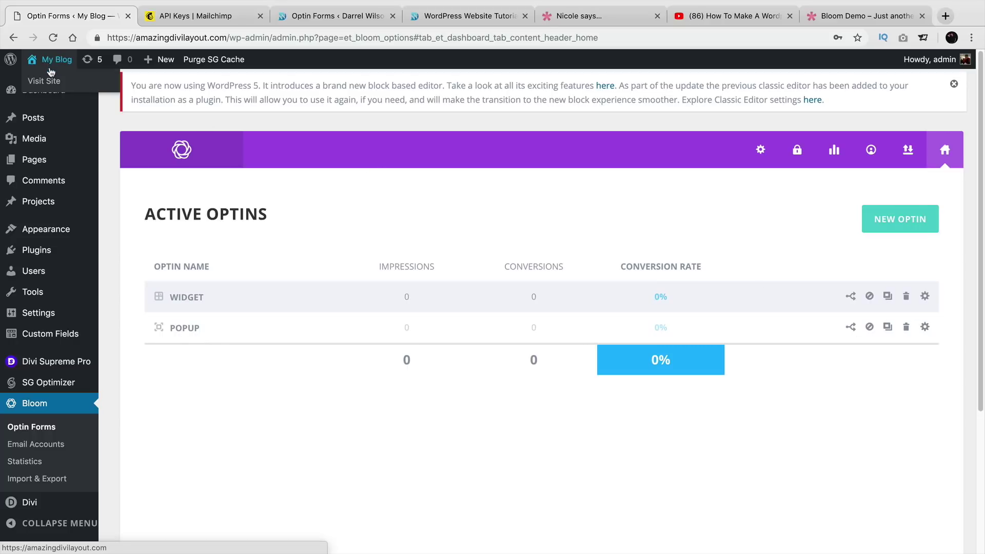
left_click(49, 81)
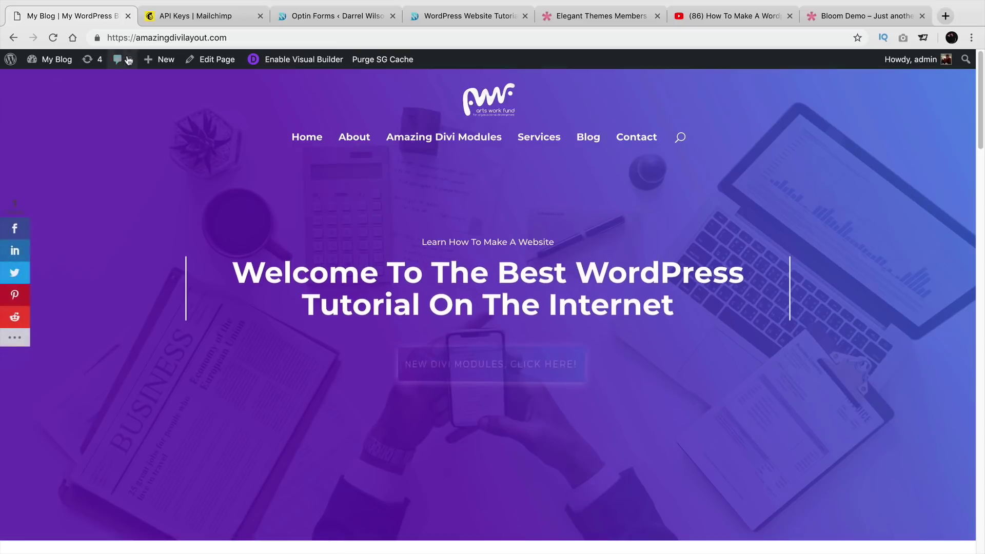
Copy the site's URL and dismiss the Share This popup.
left_click(154, 37)
right_click(139, 34)
left_click(154, 105)
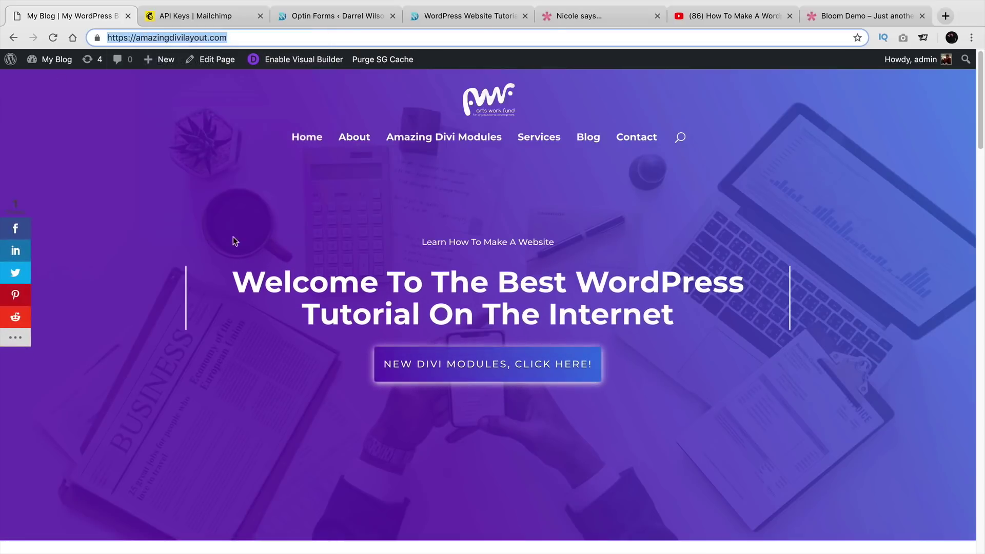
scroll(247, 252, "down", 7)
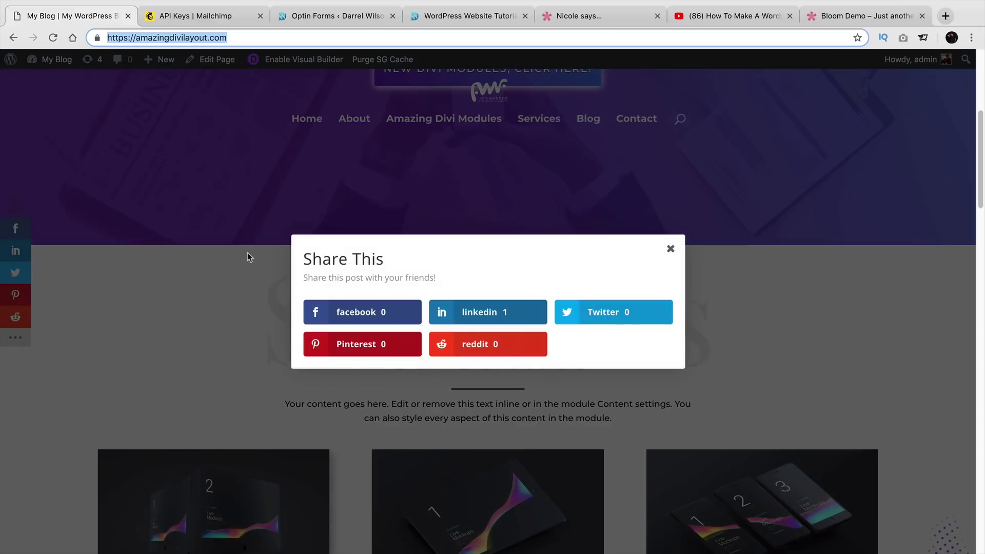
left_click(671, 249)
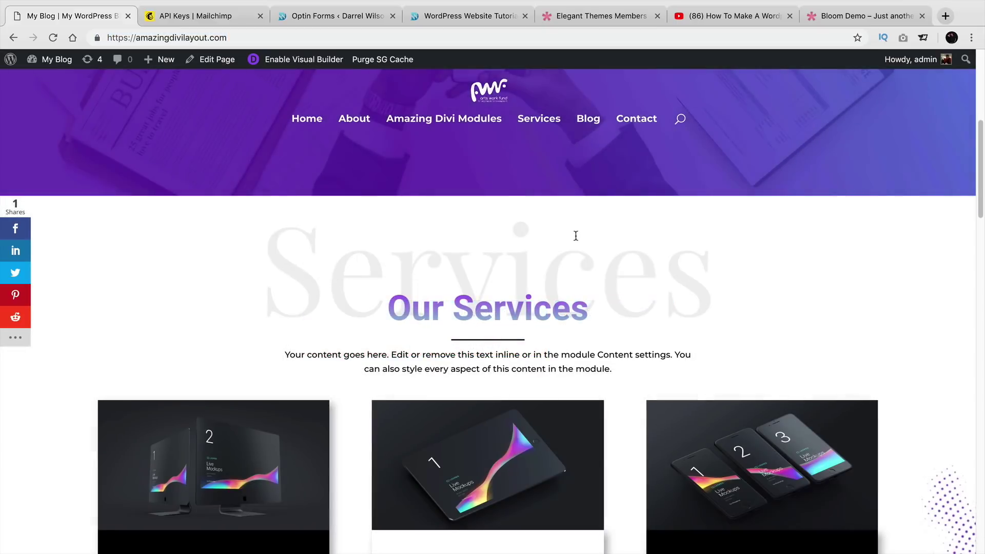
Subscribe a test e-mail address through the newsletter popup, then close it.
scroll(575, 235, "down", 6)
scroll(575, 236, "down", 15)
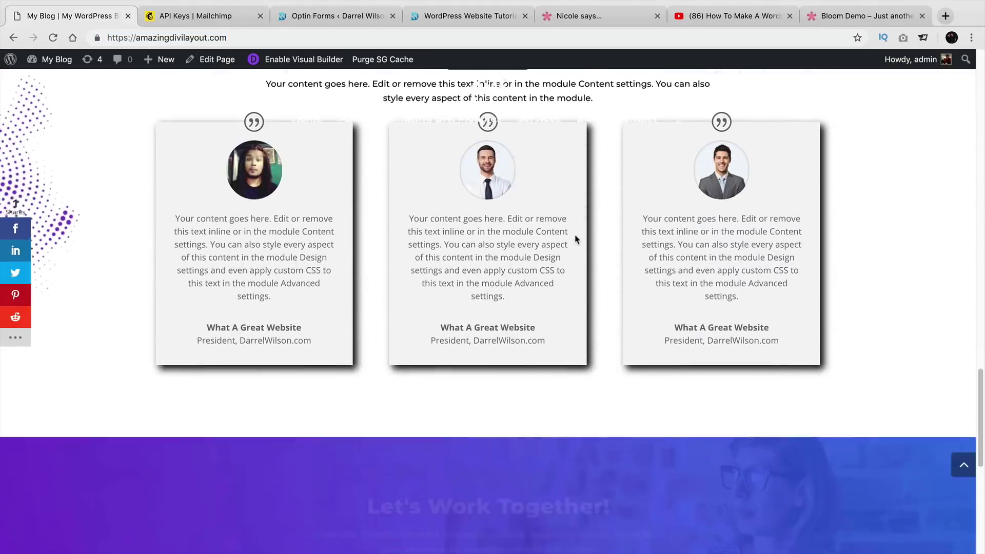
scroll(745, 239, "up", 10)
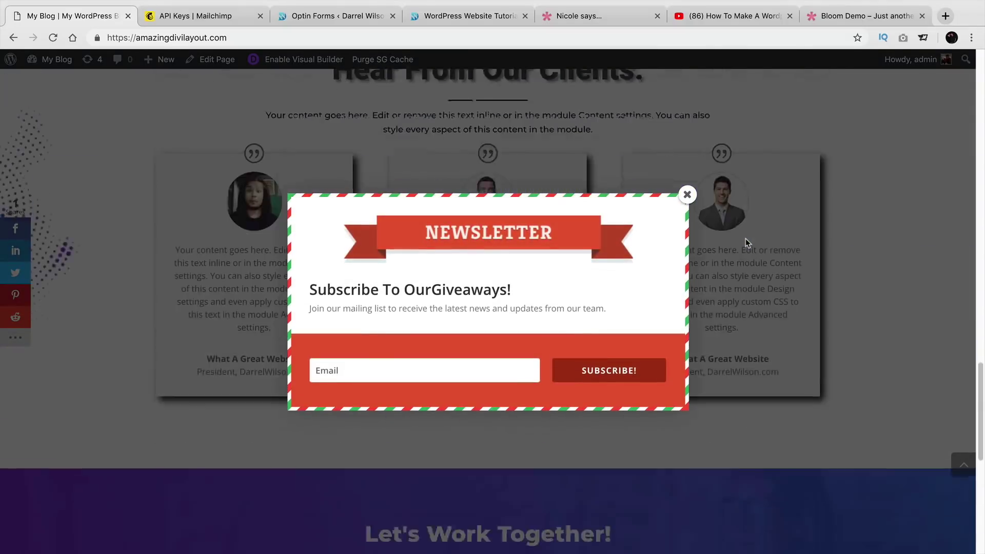
scroll(746, 238, "up", 10)
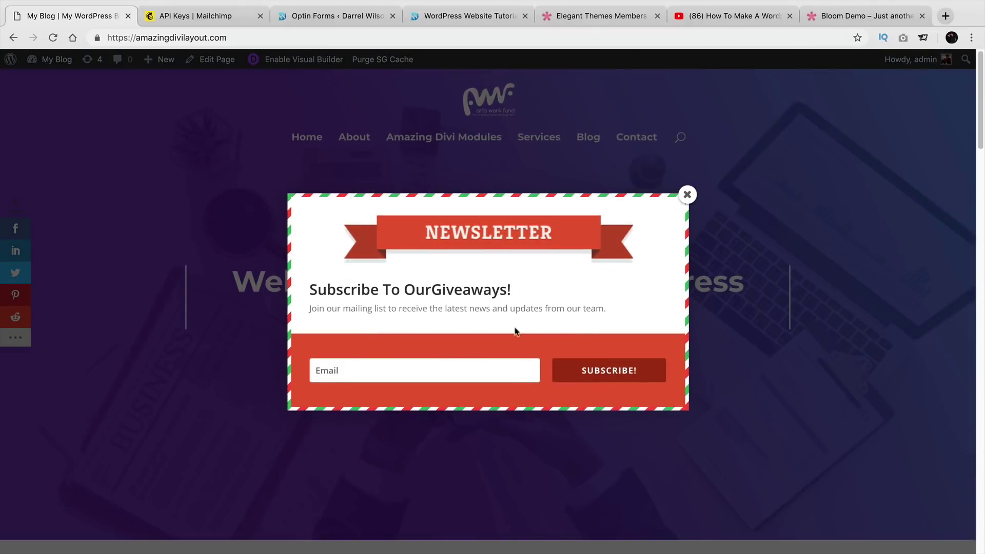
left_click(439, 367)
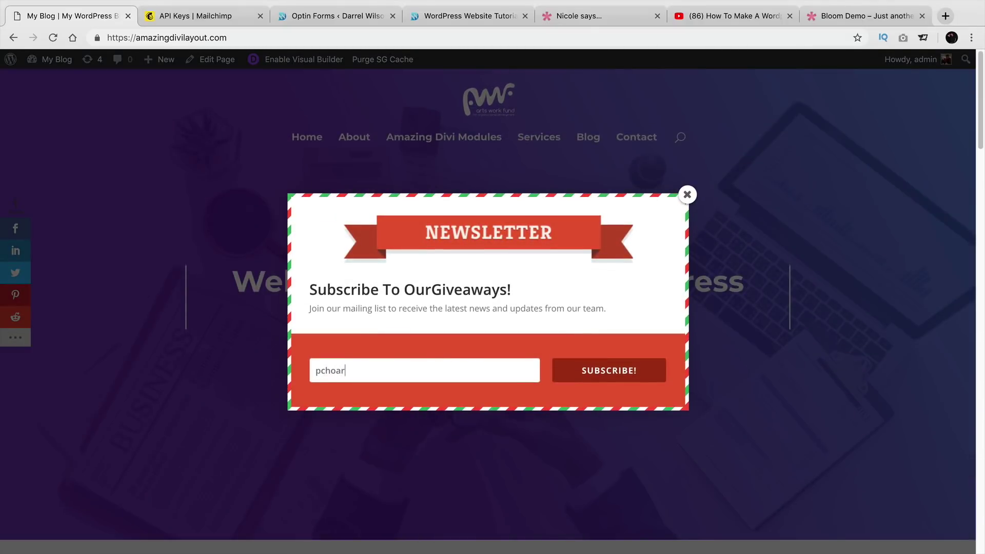
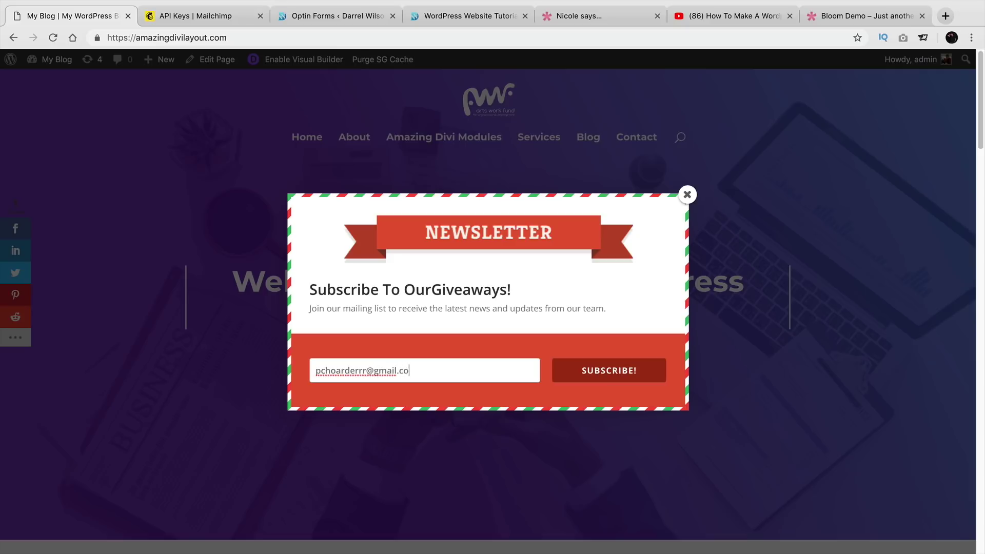
left_click(610, 373)
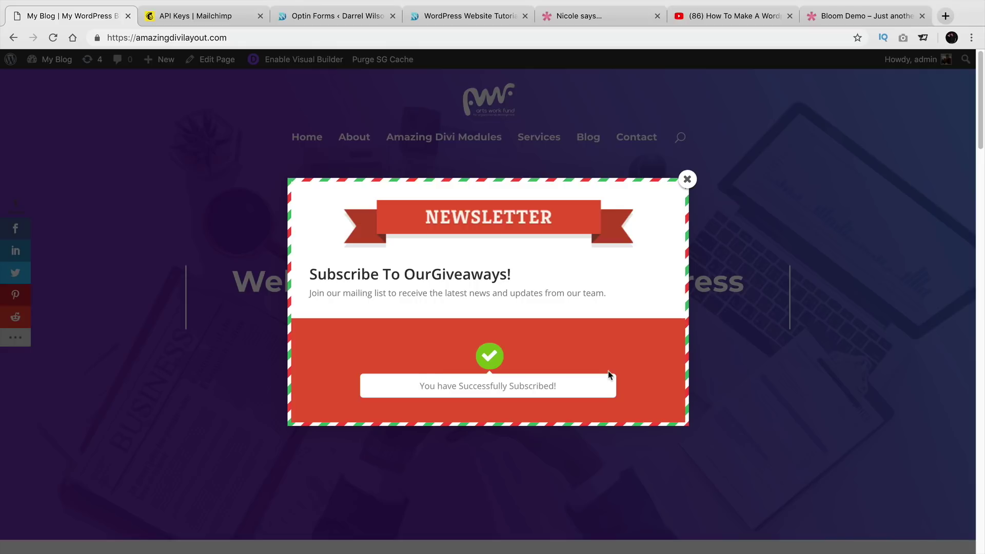
left_click(686, 179)
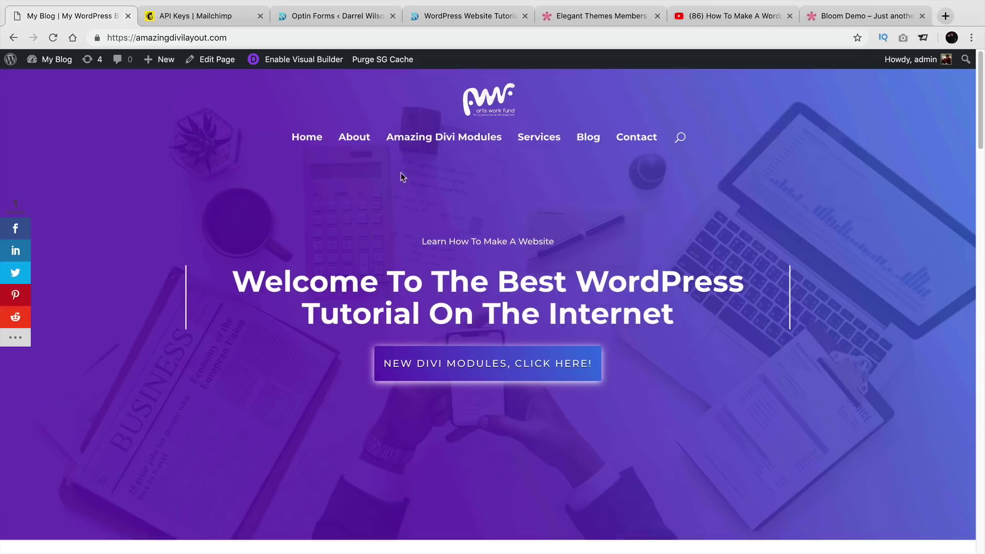
Review the widget and popup optins' impression and conversion figures on the other site.
left_click(319, 17)
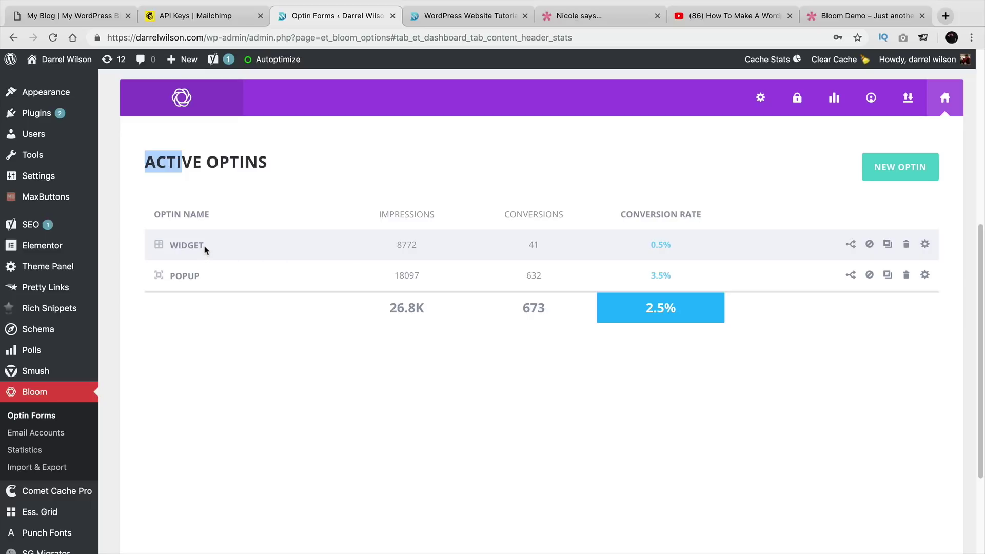
left_click_drag(420, 246, 398, 244)
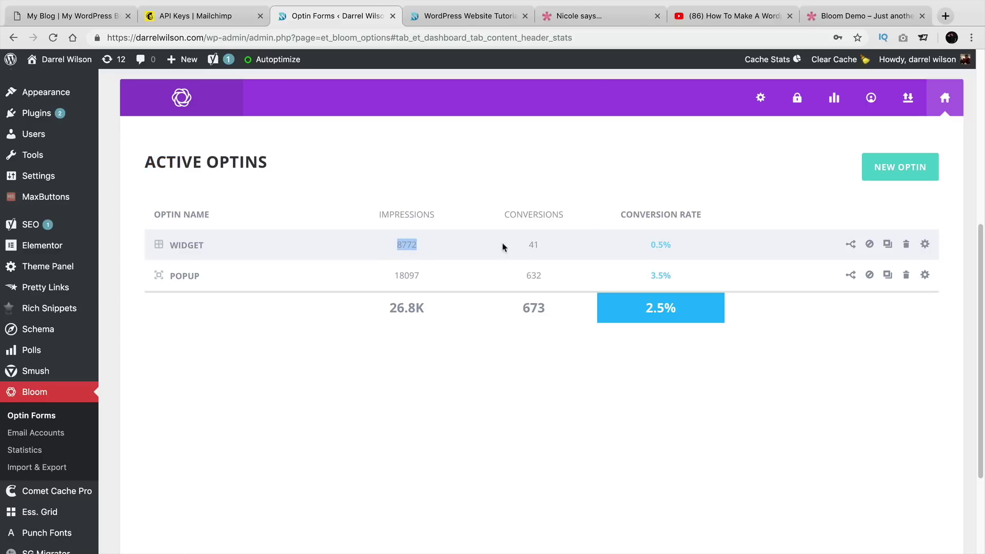
left_click(439, 279)
left_click_drag(439, 279, 385, 274)
left_click_drag(552, 273, 532, 271)
Check the Stats and Accounts pages, return to Home, and switch to the YouTube tutorial.
left_click(832, 102)
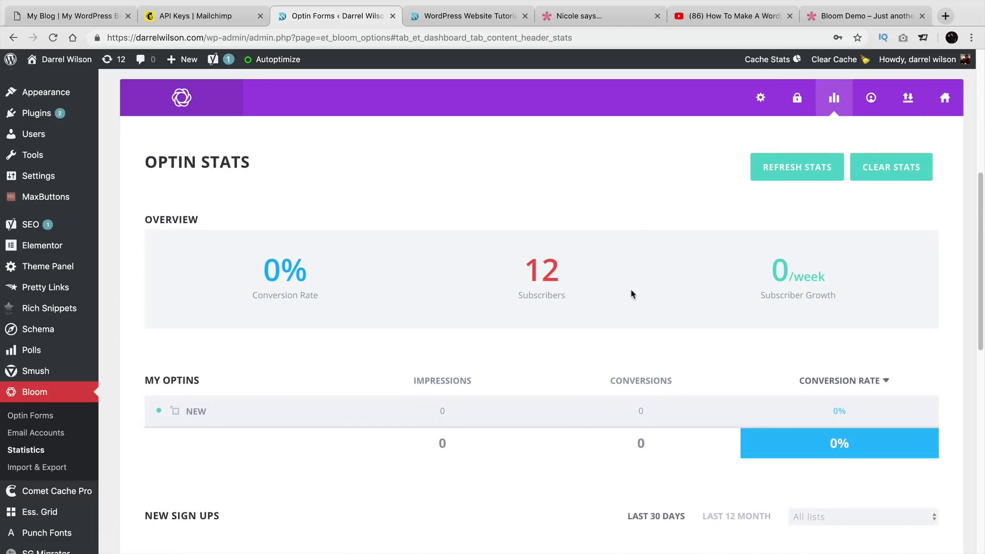
left_click(871, 99)
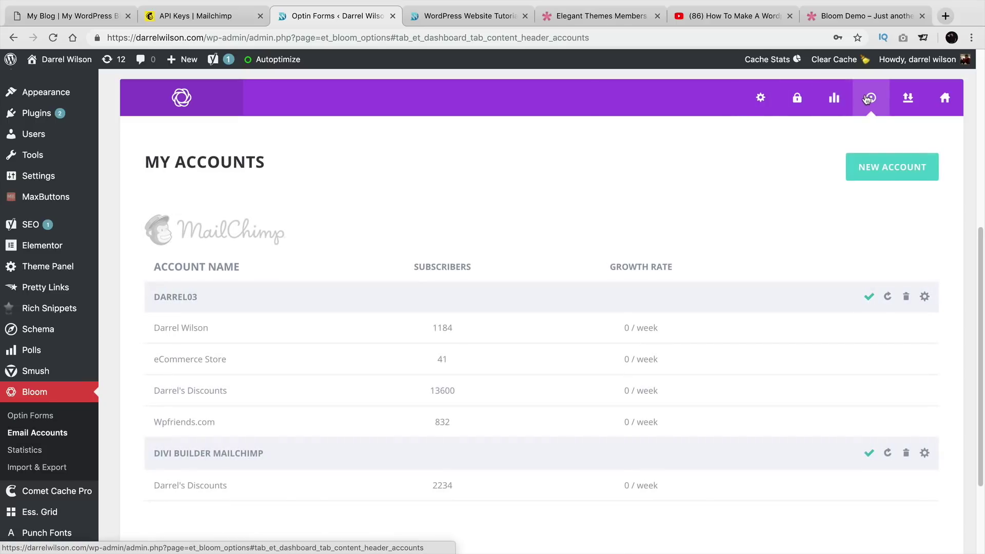
left_click(943, 100)
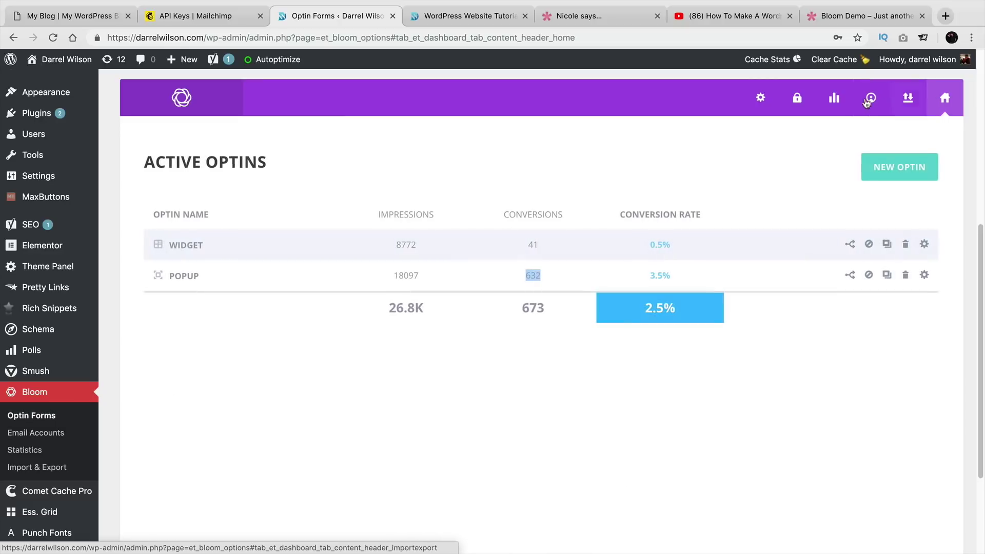
left_click(744, 17)
scroll(483, 291, "up", 1)
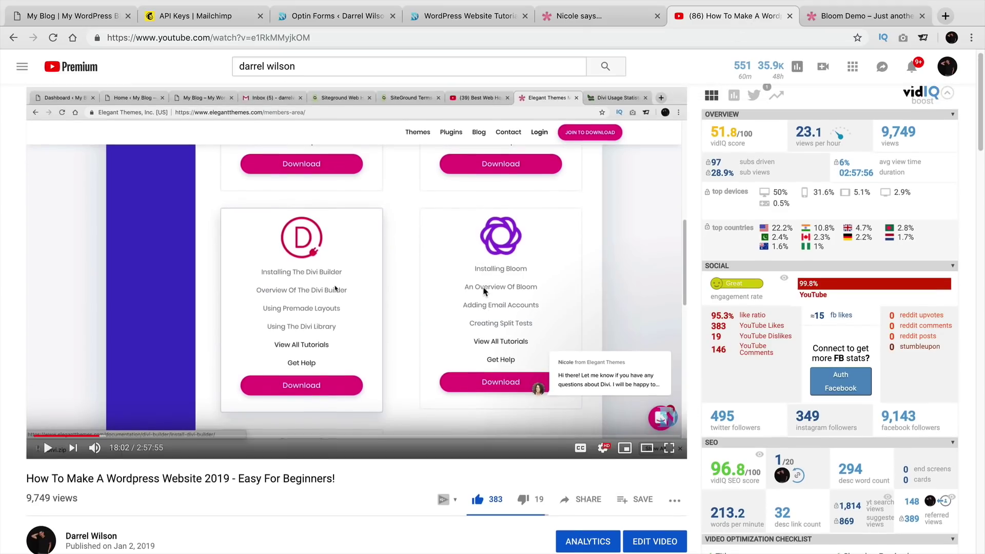
scroll(372, 299, "down", 1)
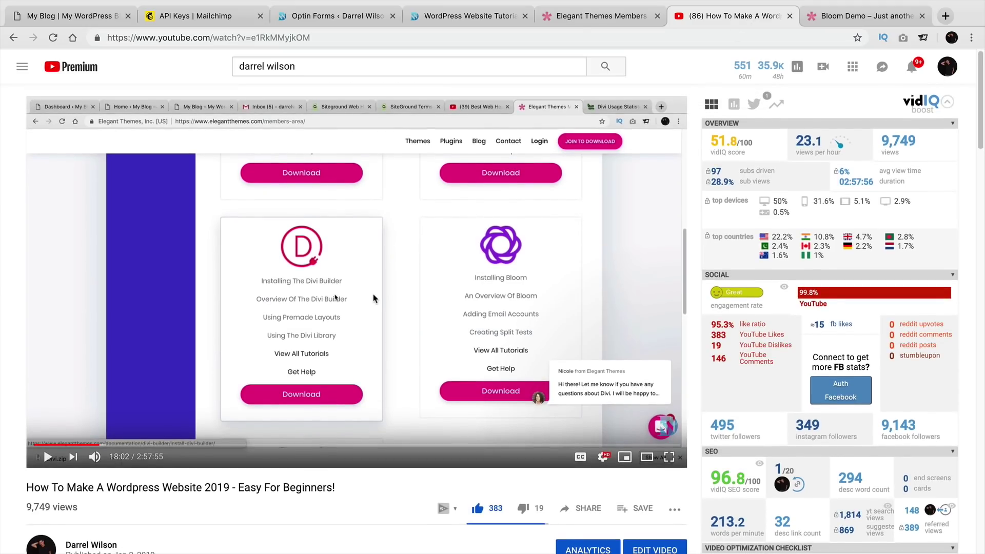